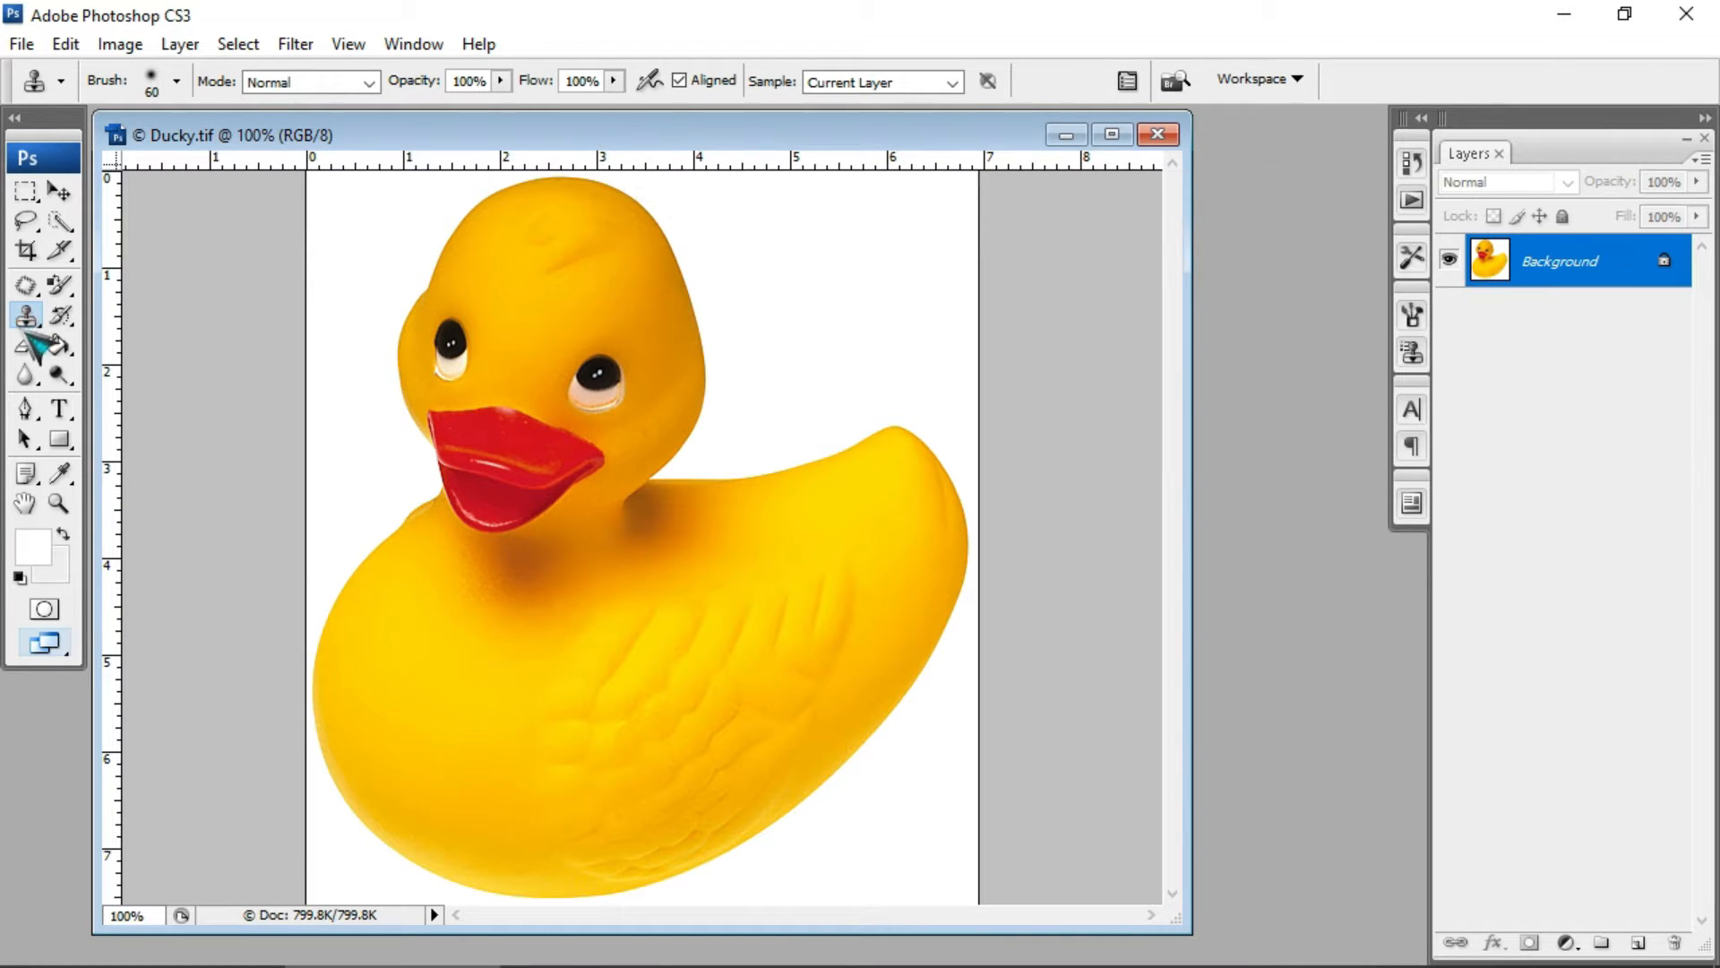
# Set the Clone Stamp brush to 70 px and clone the duck's right-hand eye onto the middle of its forehead.
pyautogui.click(177, 82)
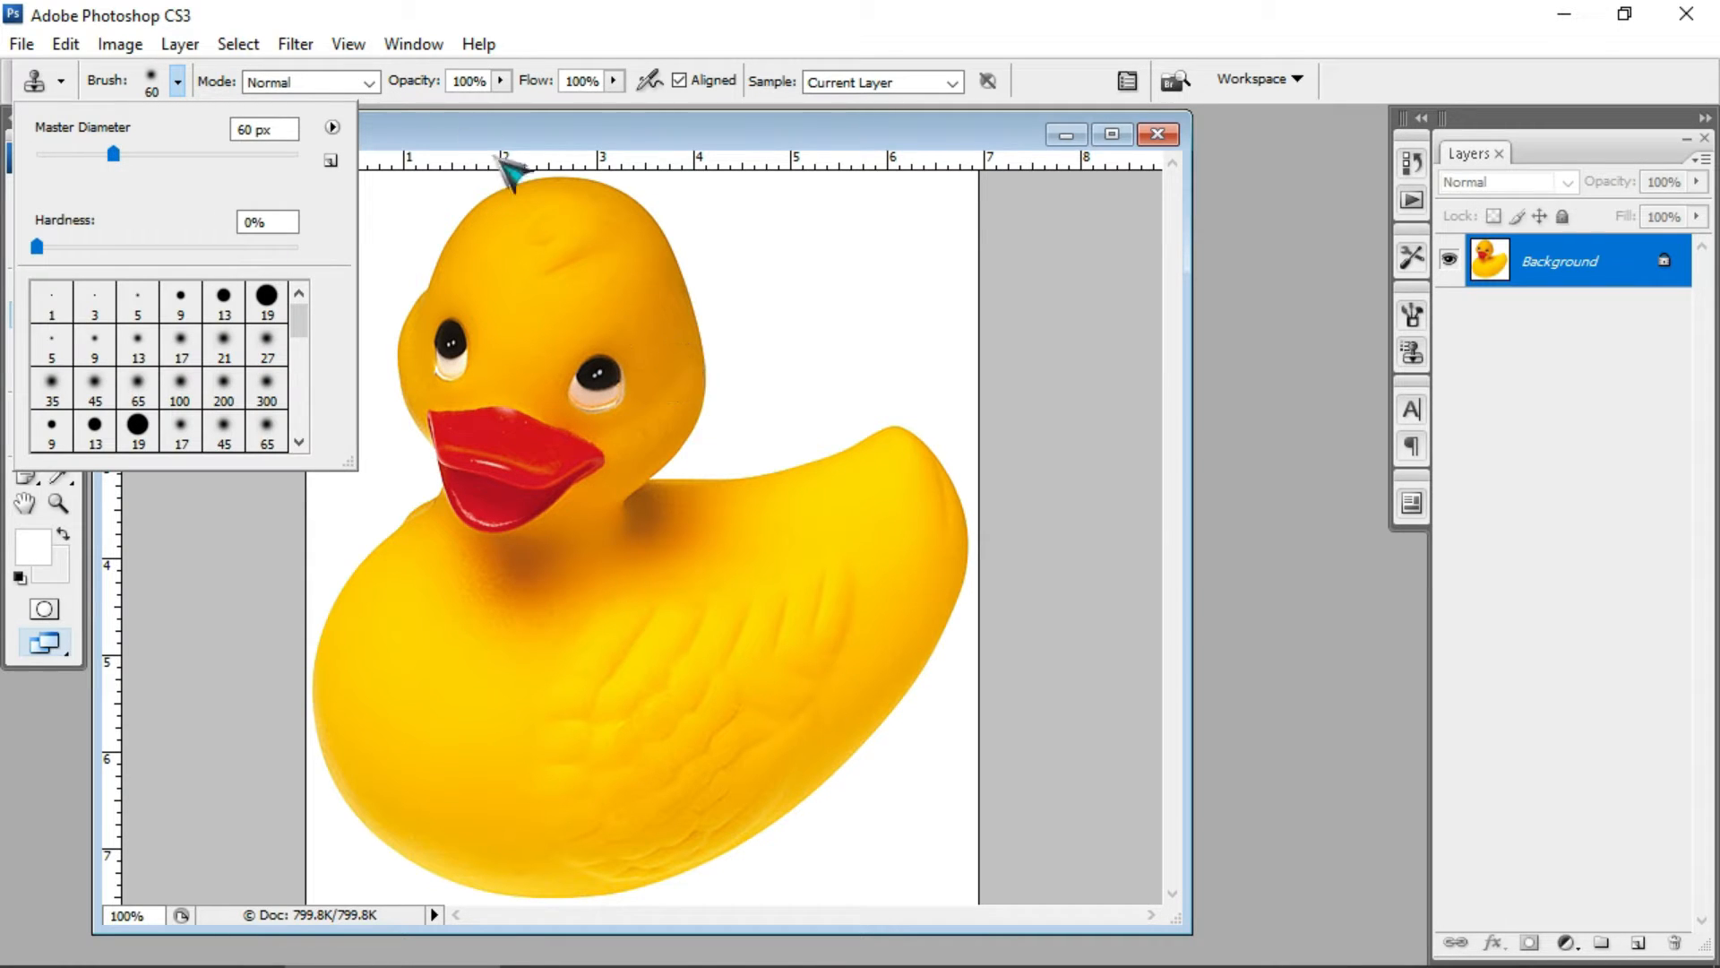
pyautogui.click(443, 140)
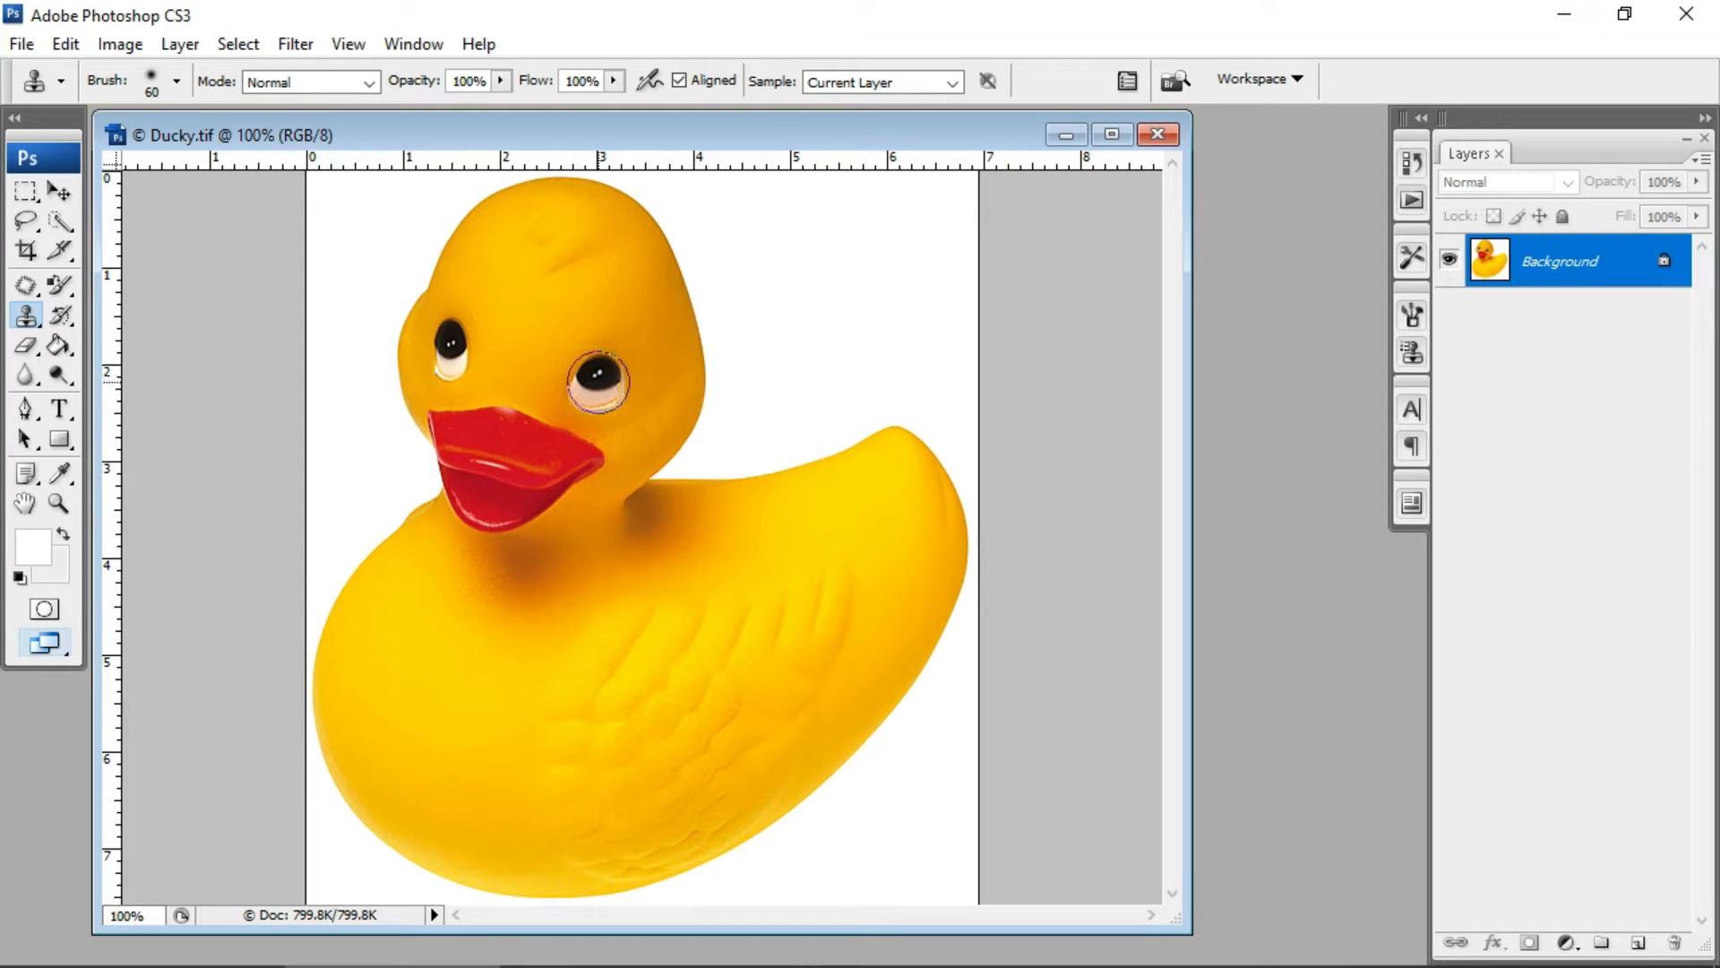
pyautogui.press(']')
pyautogui.click(177, 80)
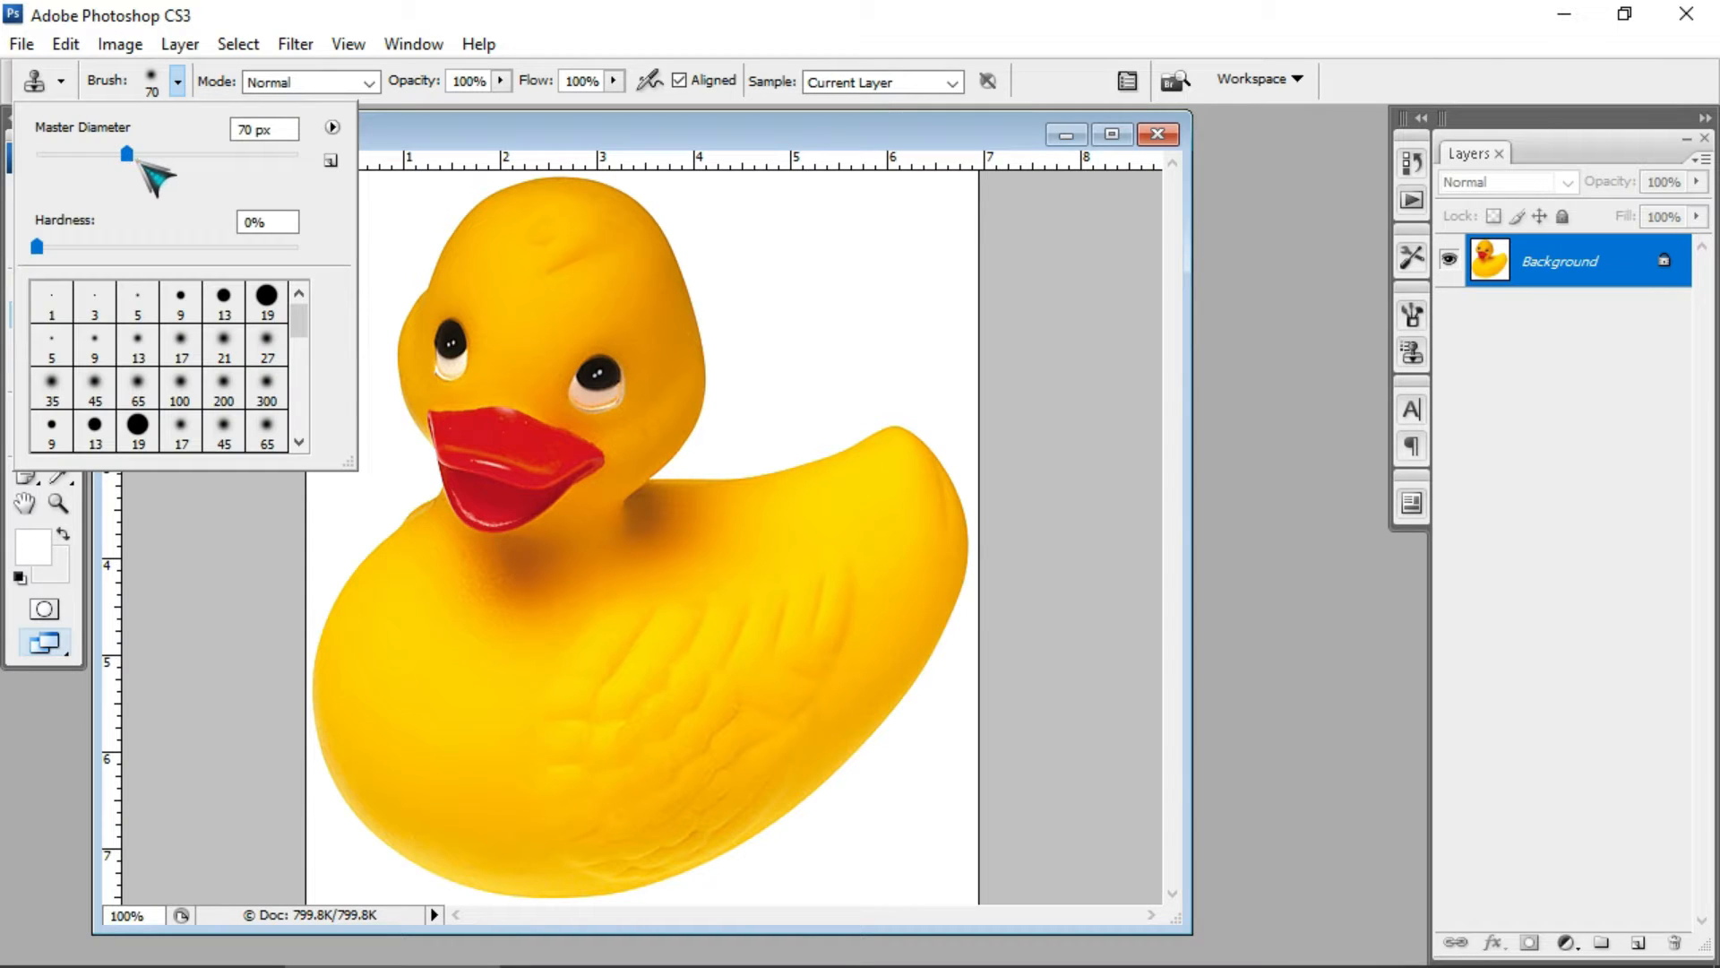
pyautogui.moveTo(128, 154); pyautogui.dragTo(133, 155)
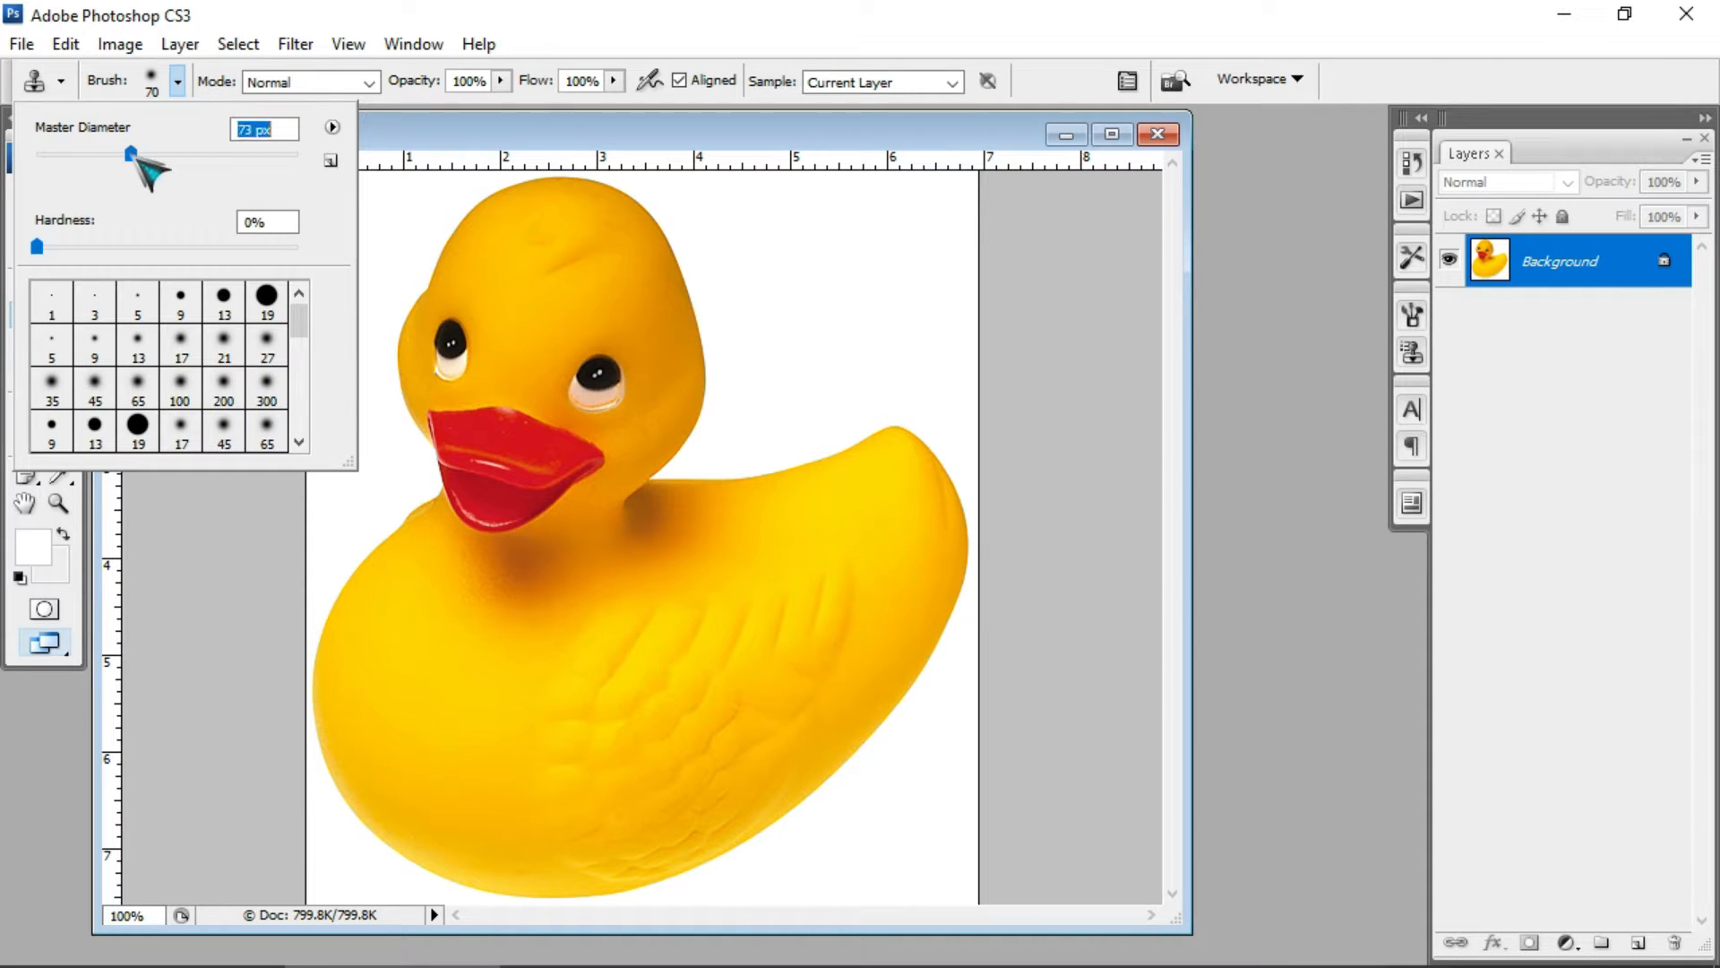
pyautogui.doubleClick(487, 144)
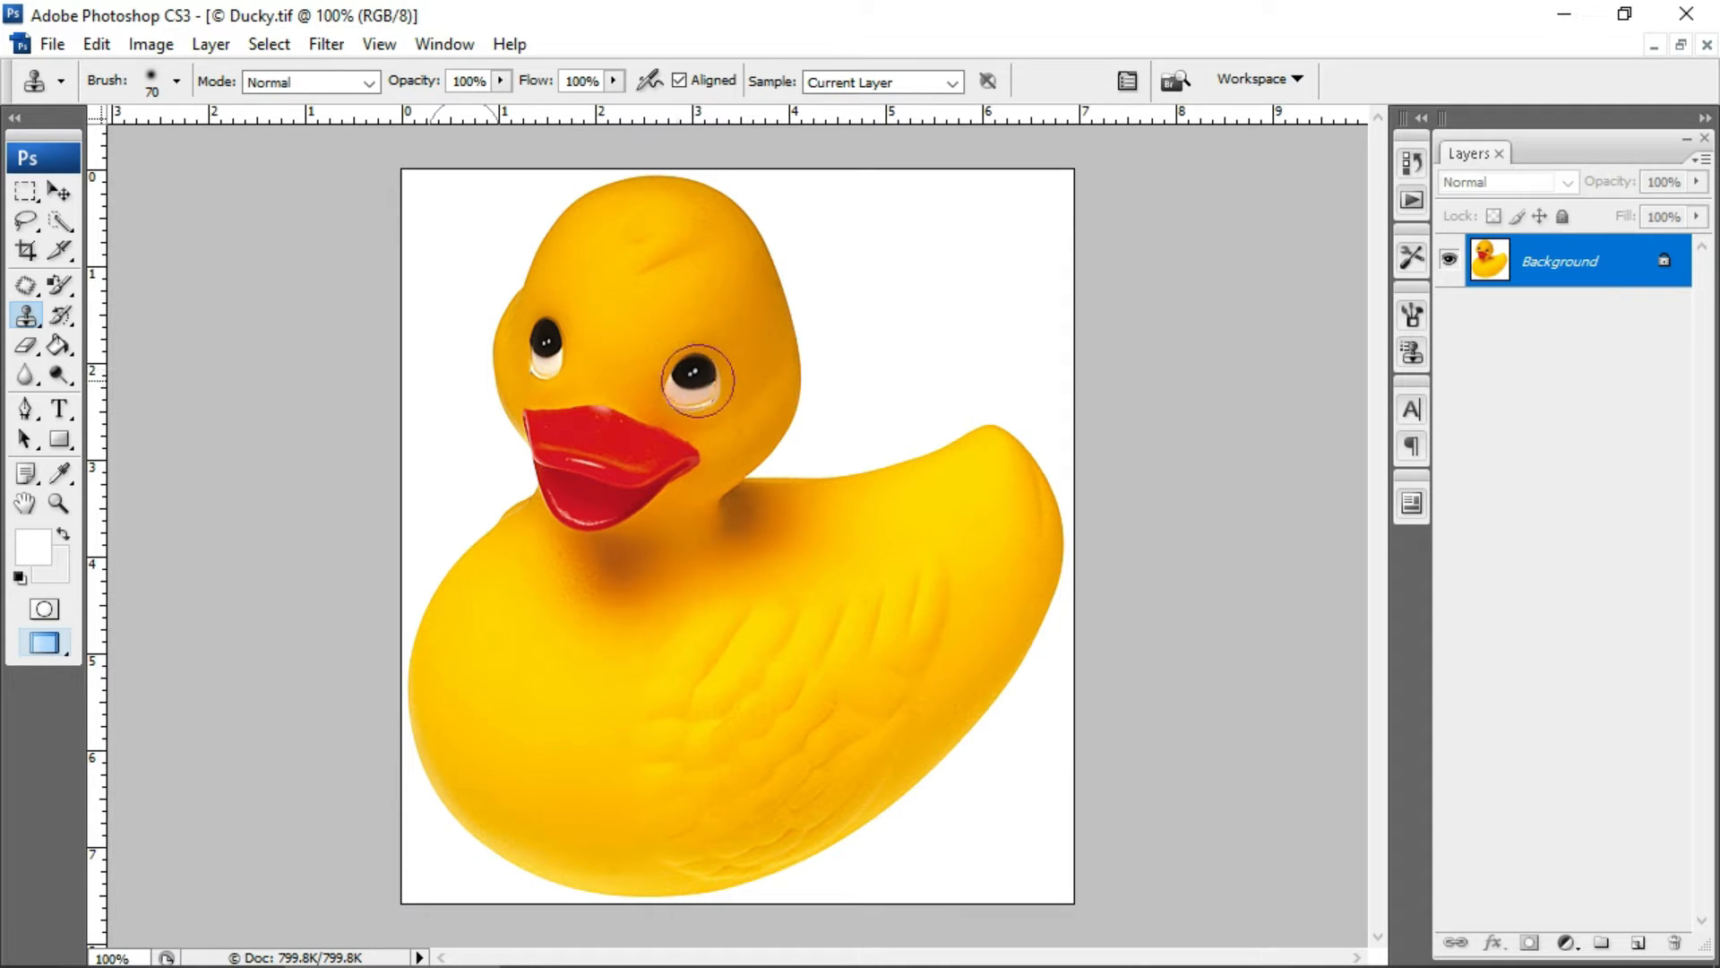
pyautogui.click(636, 285)
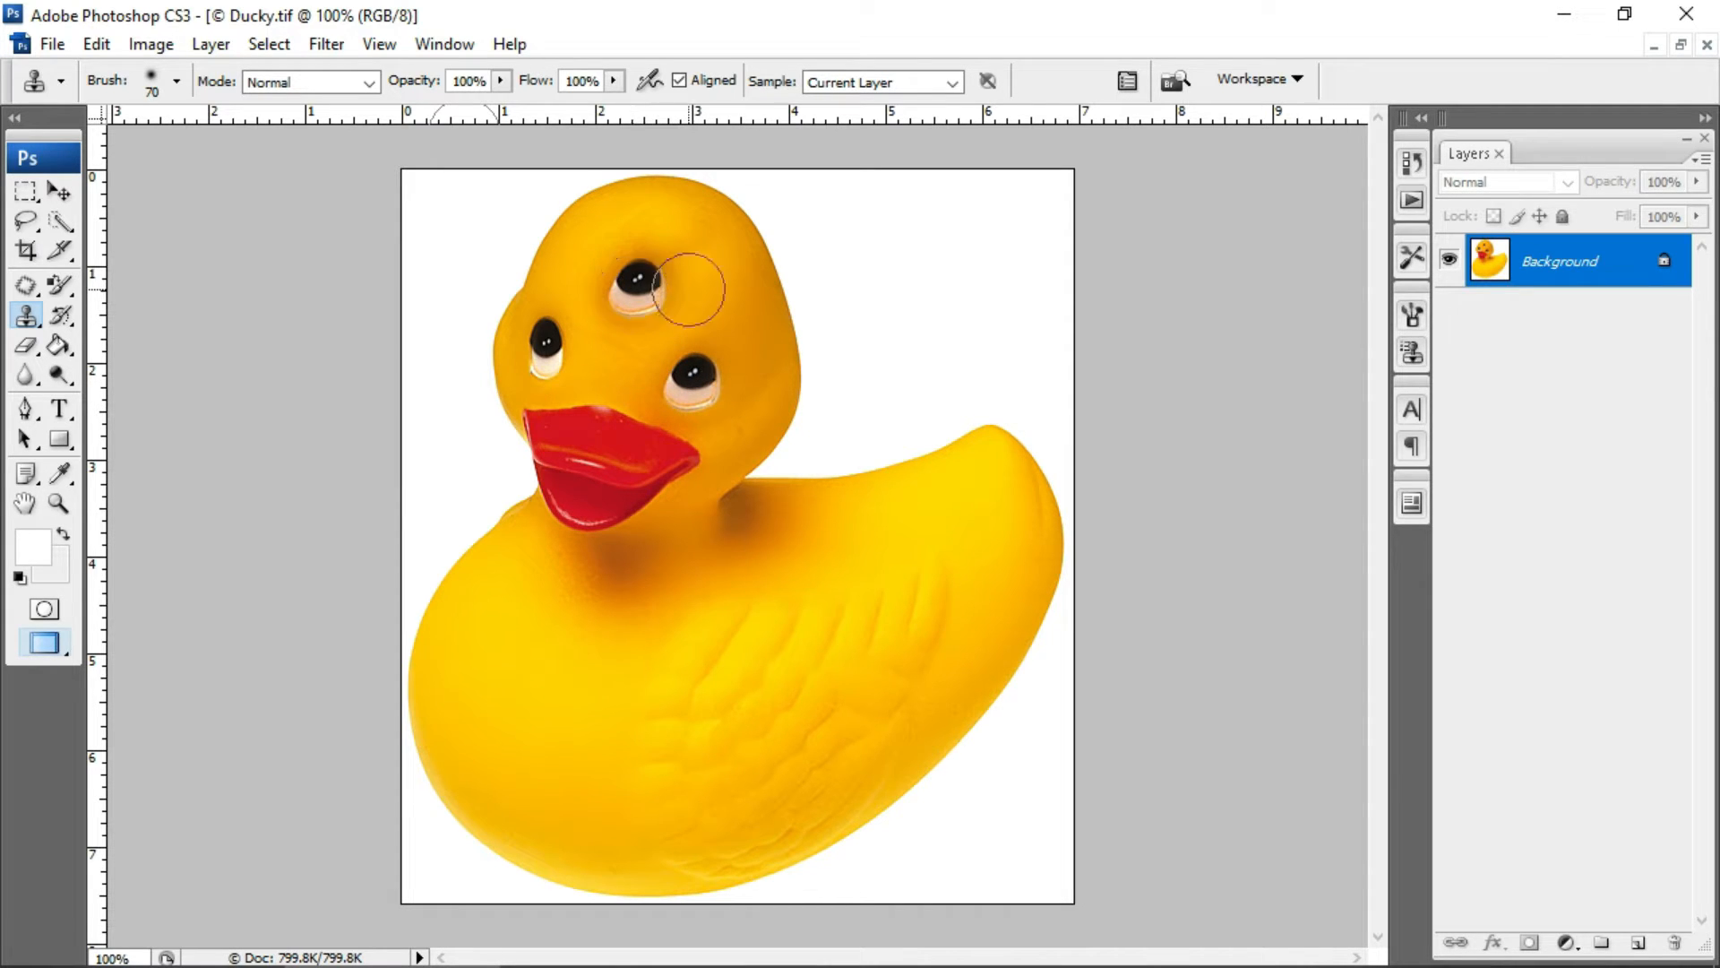
# Paint the orange wood-grain pattern over the duck's body with the Pattern Stamp Tool.
pyautogui.click(30, 318)
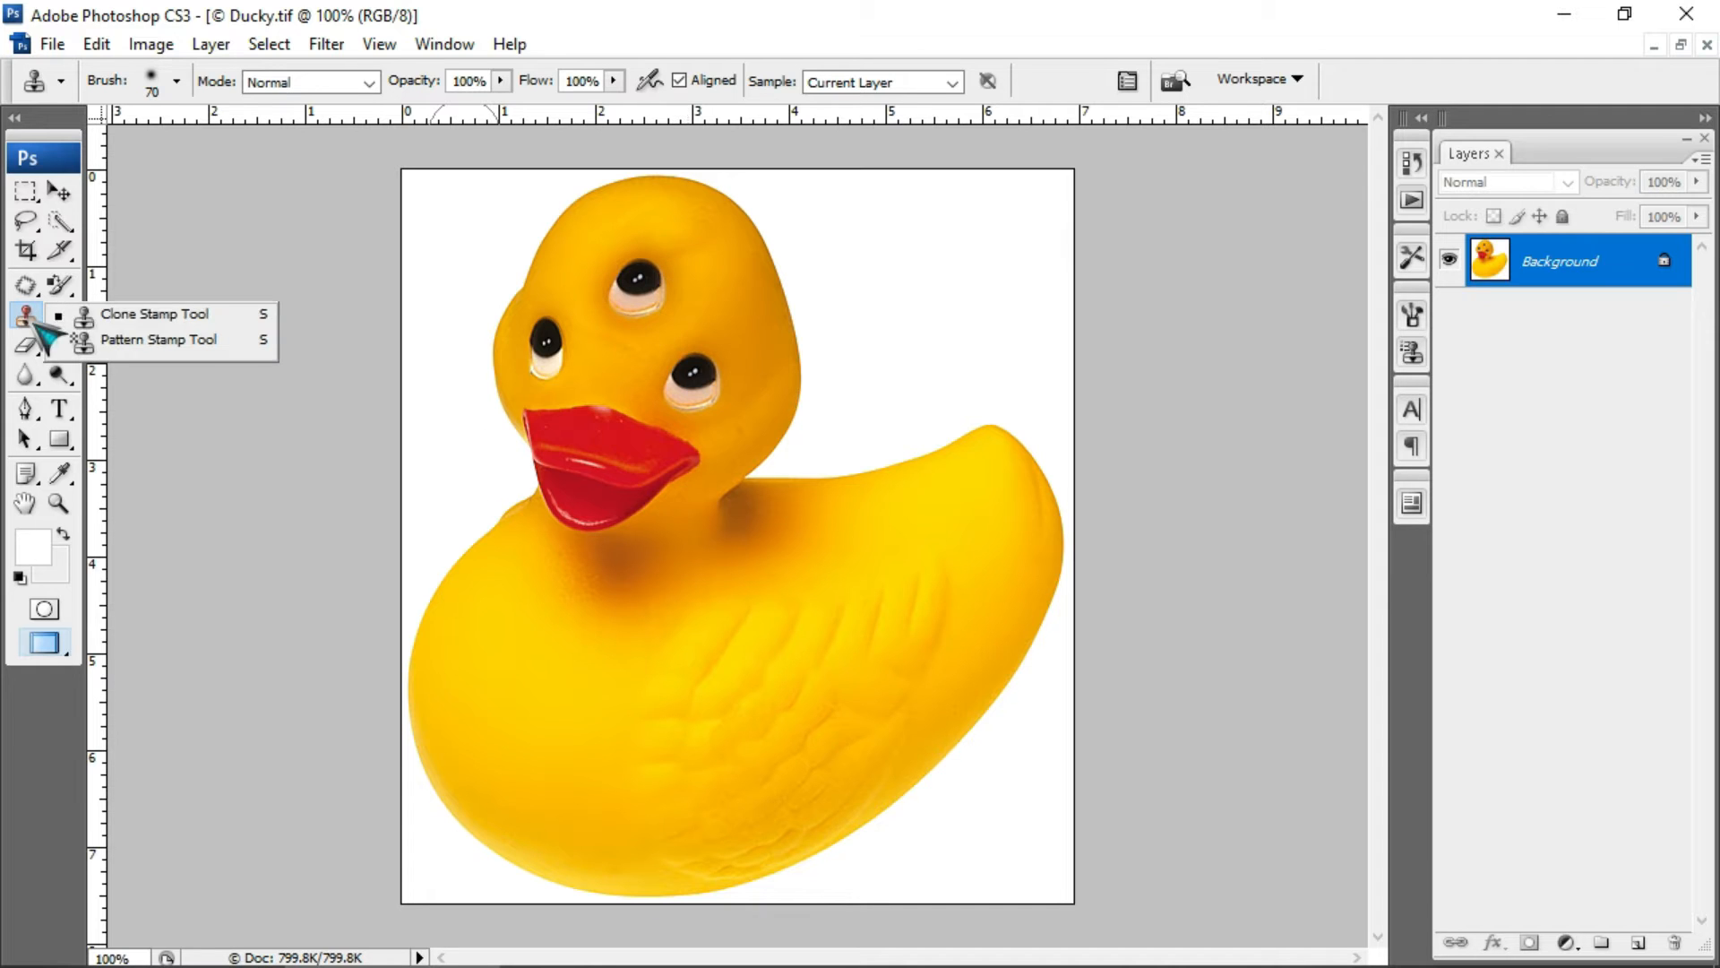
pyautogui.click(143, 342)
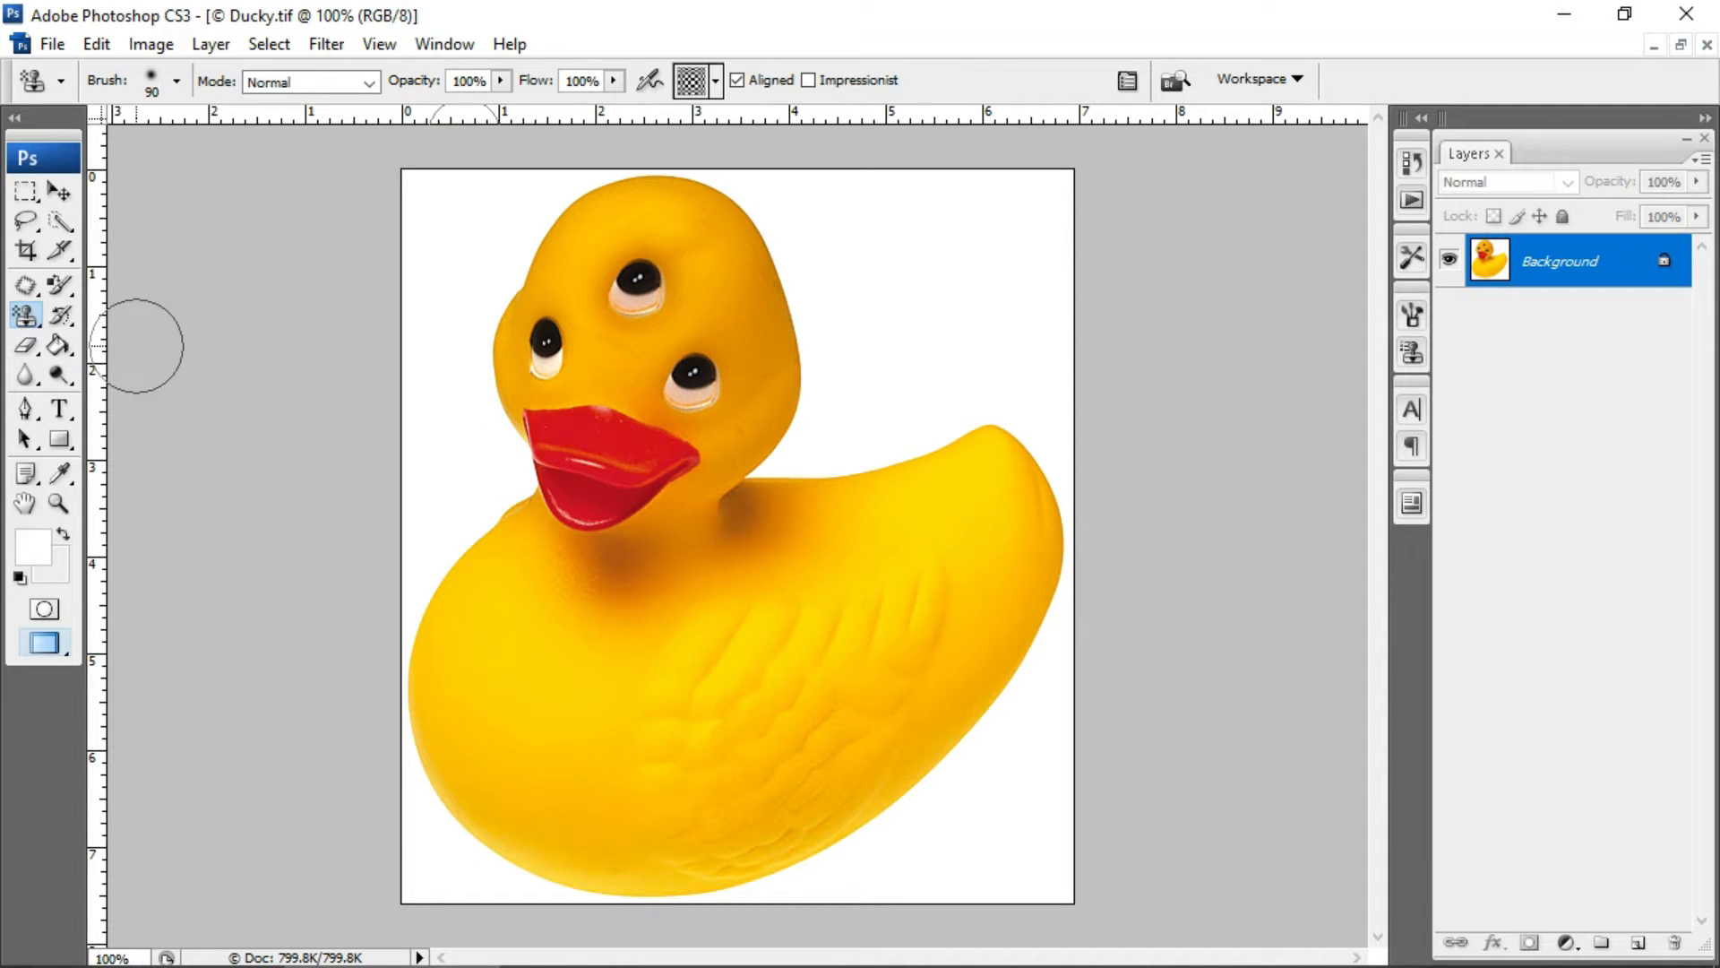
pyautogui.click(716, 81)
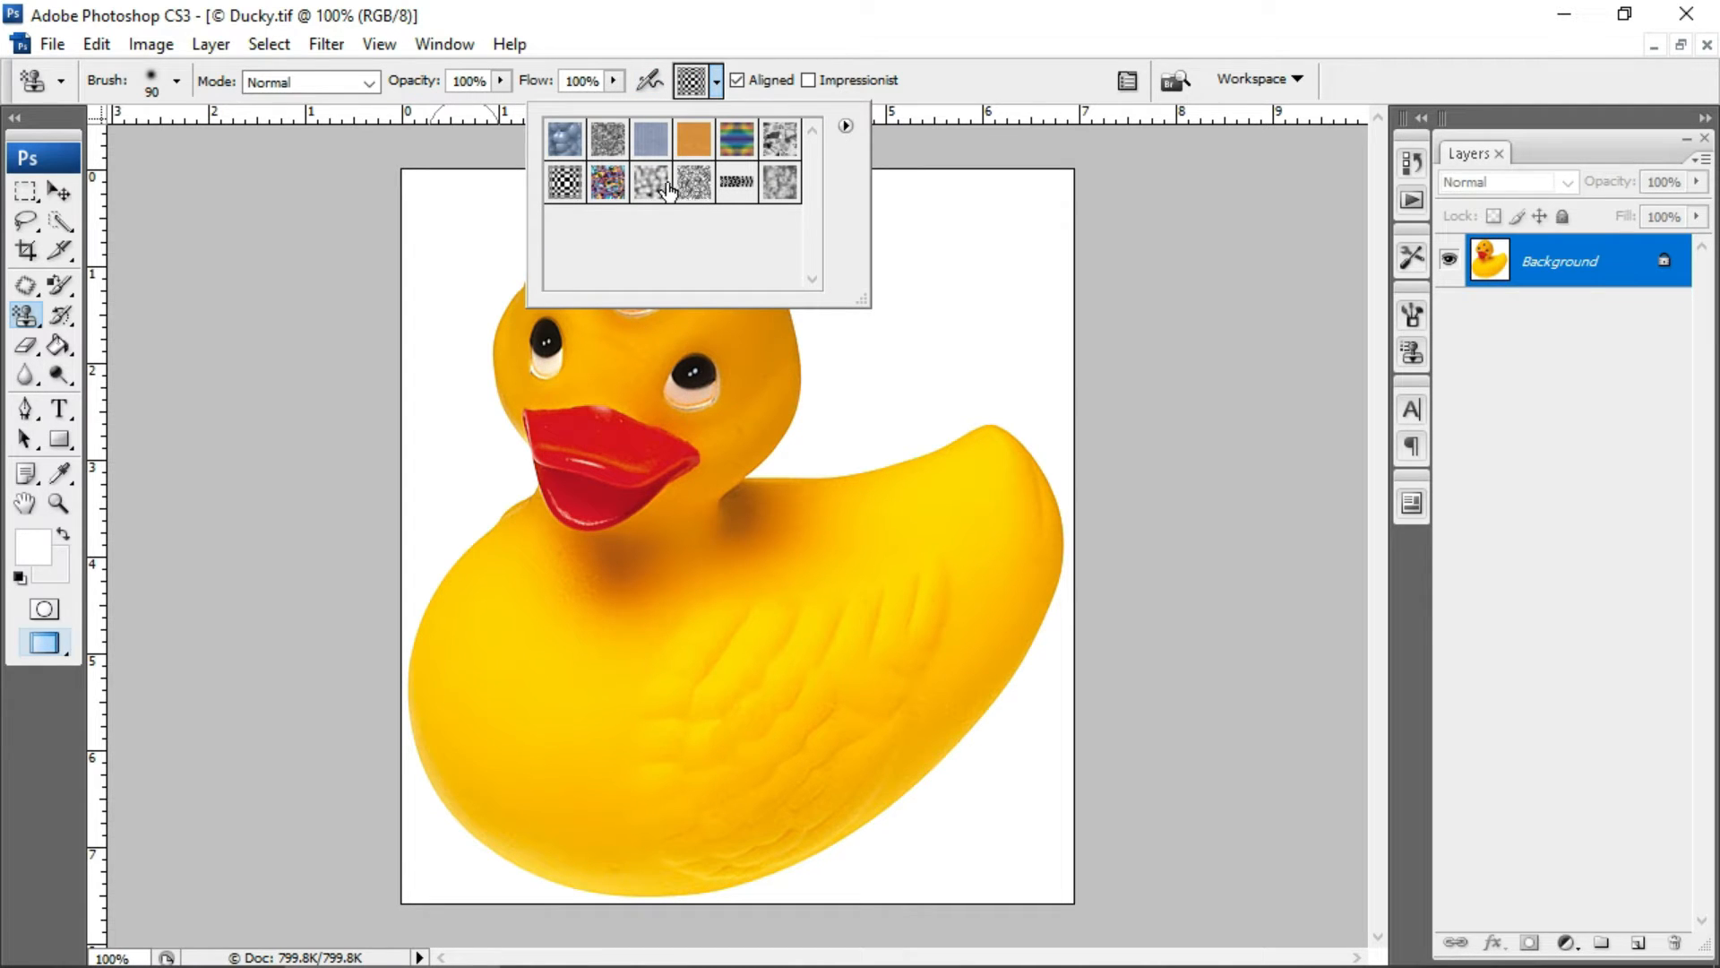
pyautogui.click(695, 142)
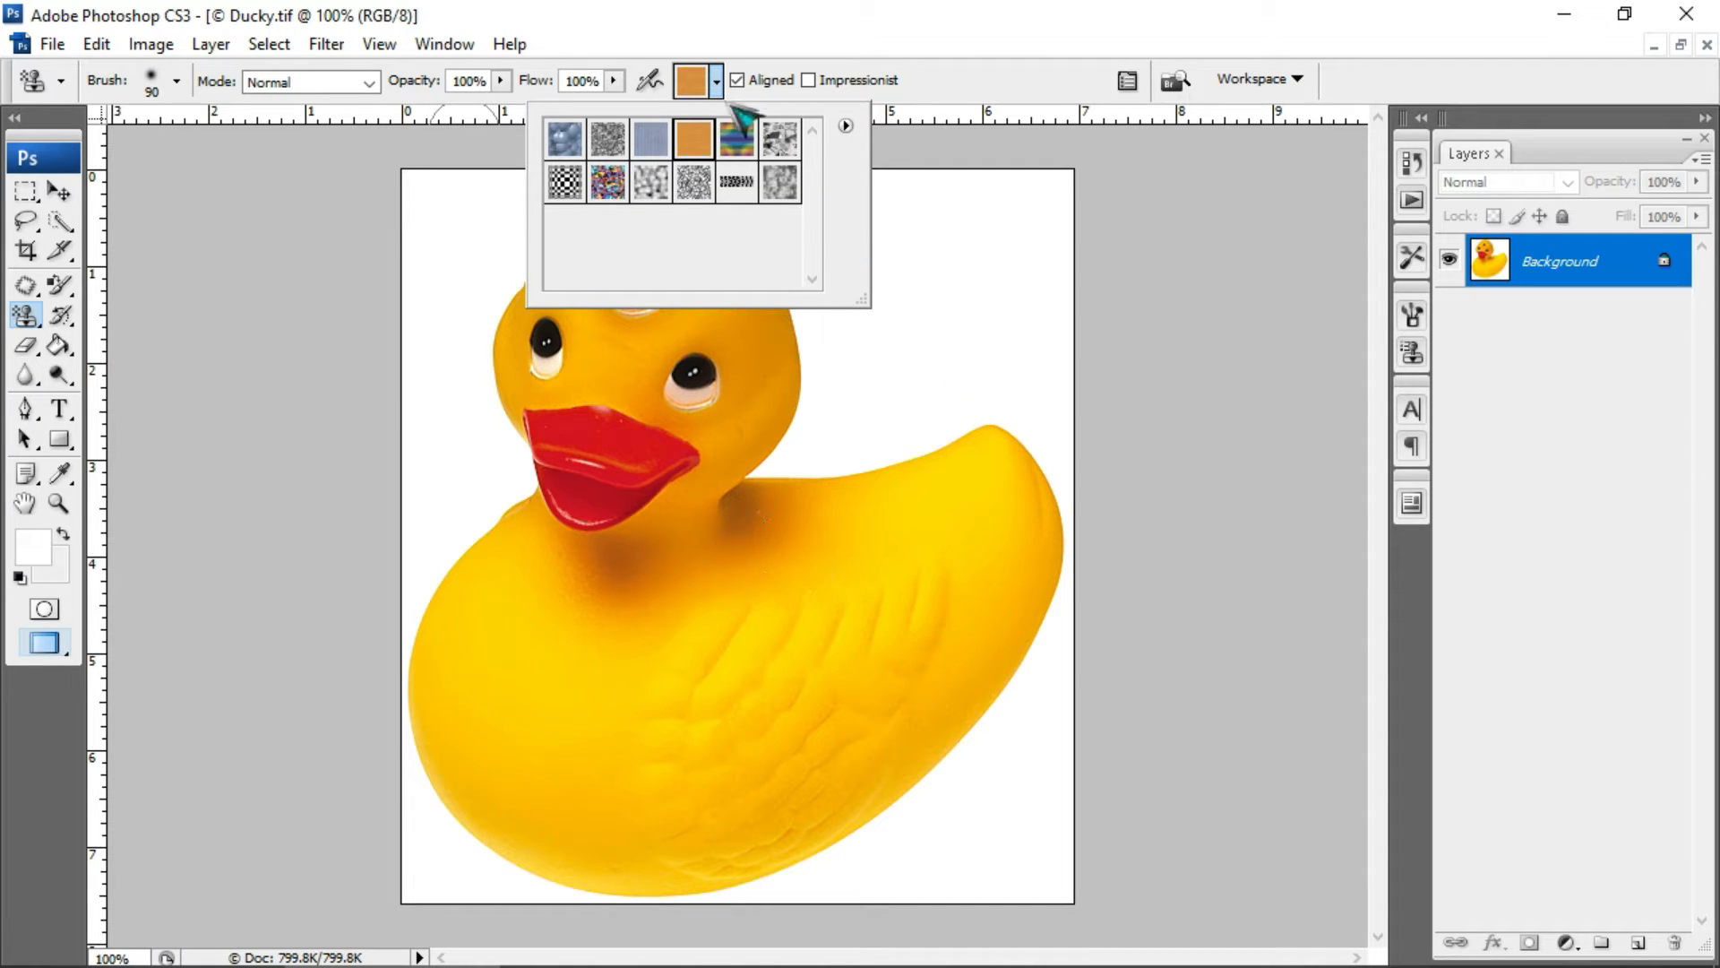
pyautogui.click(979, 23)
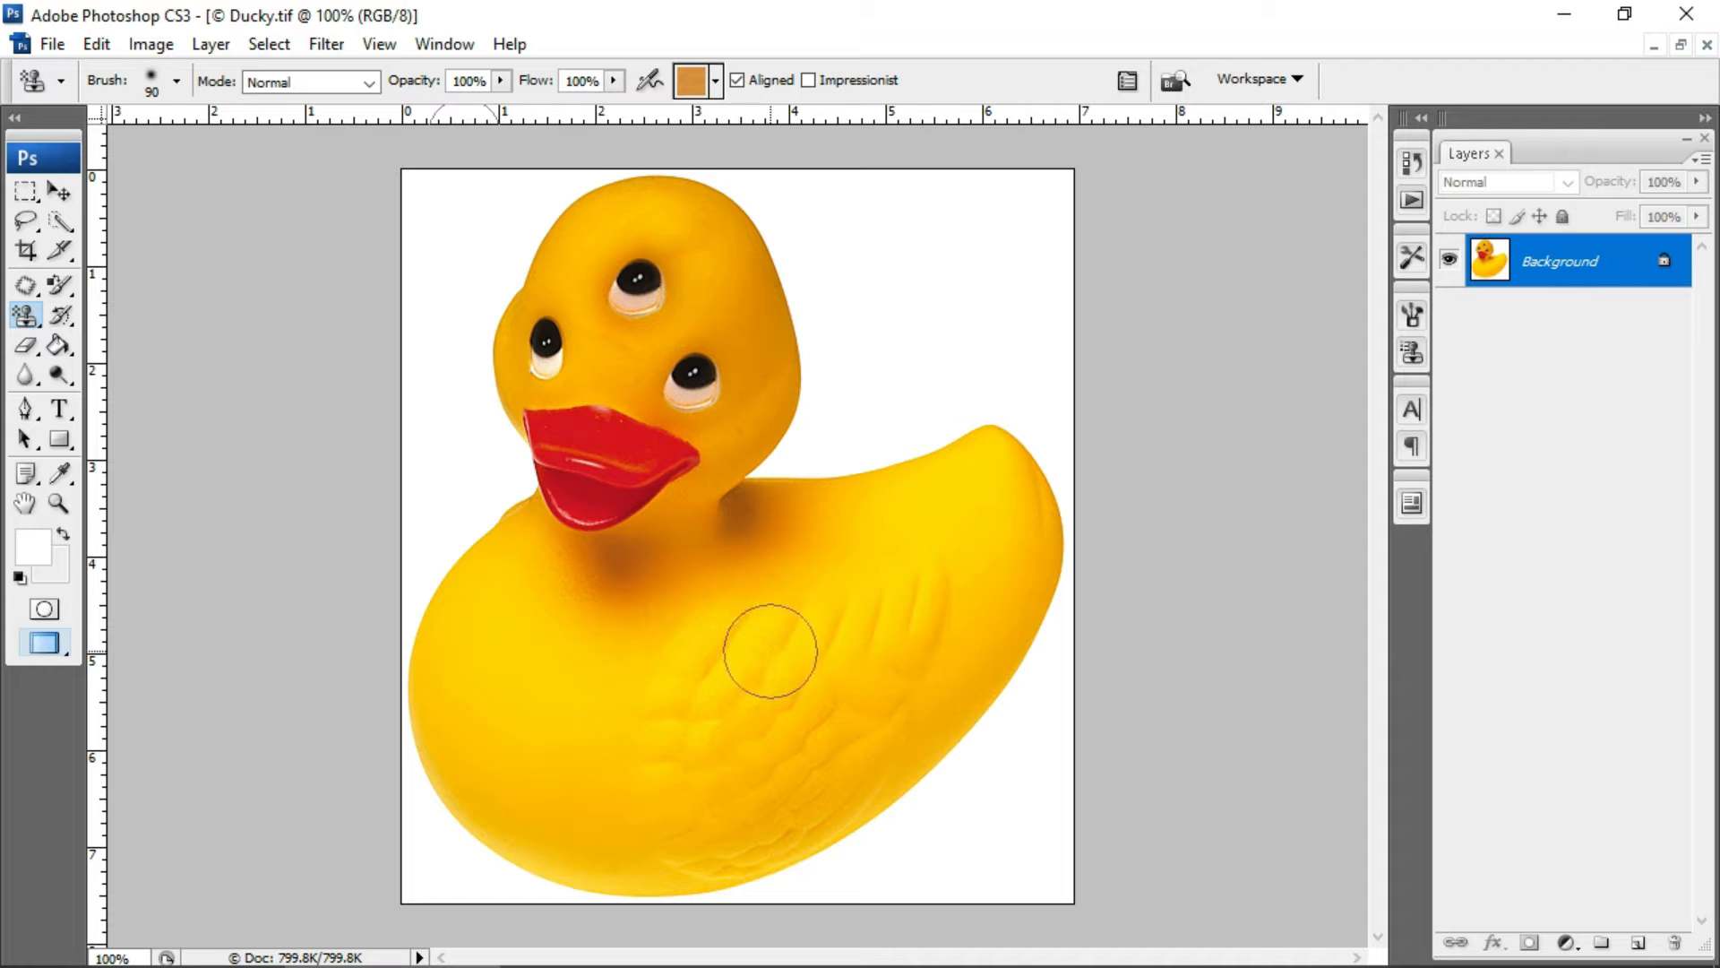
pyautogui.moveTo(768, 645)
pyautogui.mouseDown()
pyautogui.moveTo(636, 683)
pyautogui.moveTo(741, 696)
pyautogui.moveTo(884, 605)
pyautogui.moveTo(672, 682)
pyautogui.moveTo(532, 630)
pyautogui.moveTo(486, 687)
pyautogui.moveTo(630, 786)
pyautogui.moveTo(752, 750)
pyautogui.moveTo(577, 691)
pyautogui.moveTo(538, 713)
pyautogui.moveTo(817, 708)
pyautogui.moveTo(940, 574)
pyautogui.moveTo(911, 546)
pyautogui.moveTo(589, 641)
pyautogui.moveTo(527, 594)
pyautogui.moveTo(493, 655)
pyautogui.moveTo(506, 763)
pyautogui.moveTo(633, 819)
pyautogui.moveTo(779, 760)
pyautogui.moveTo(871, 681)
pyautogui.moveTo(971, 514)
pyautogui.mouseUp()
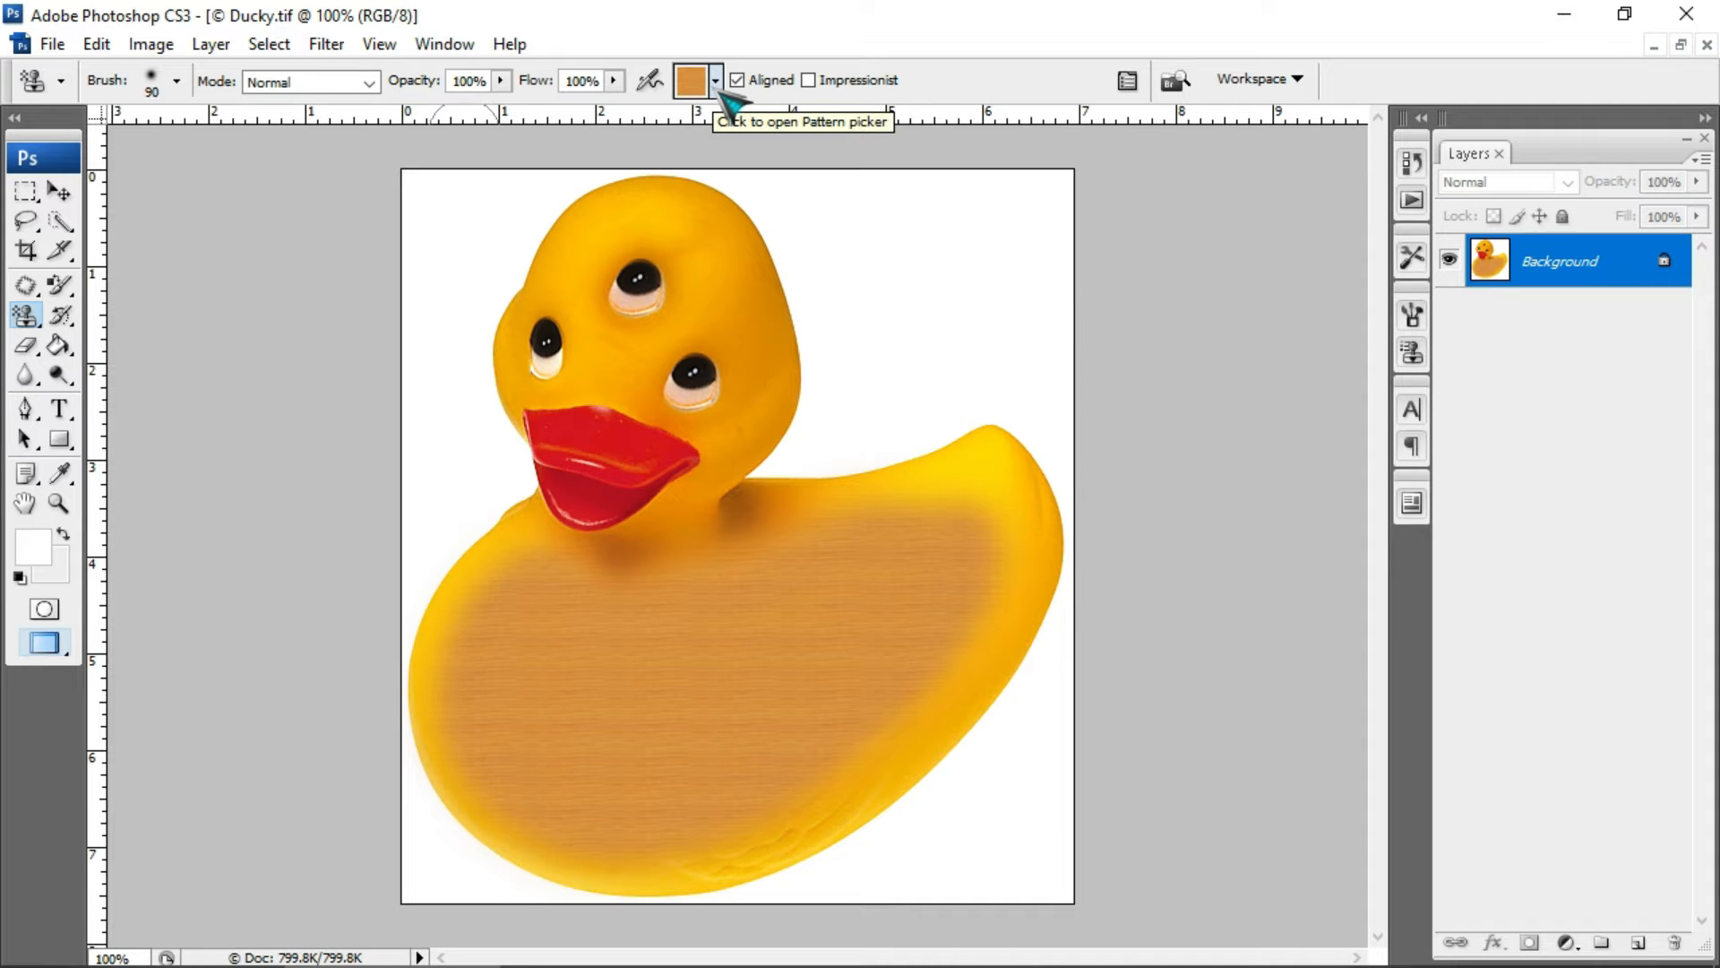
pyautogui.click(25, 316)
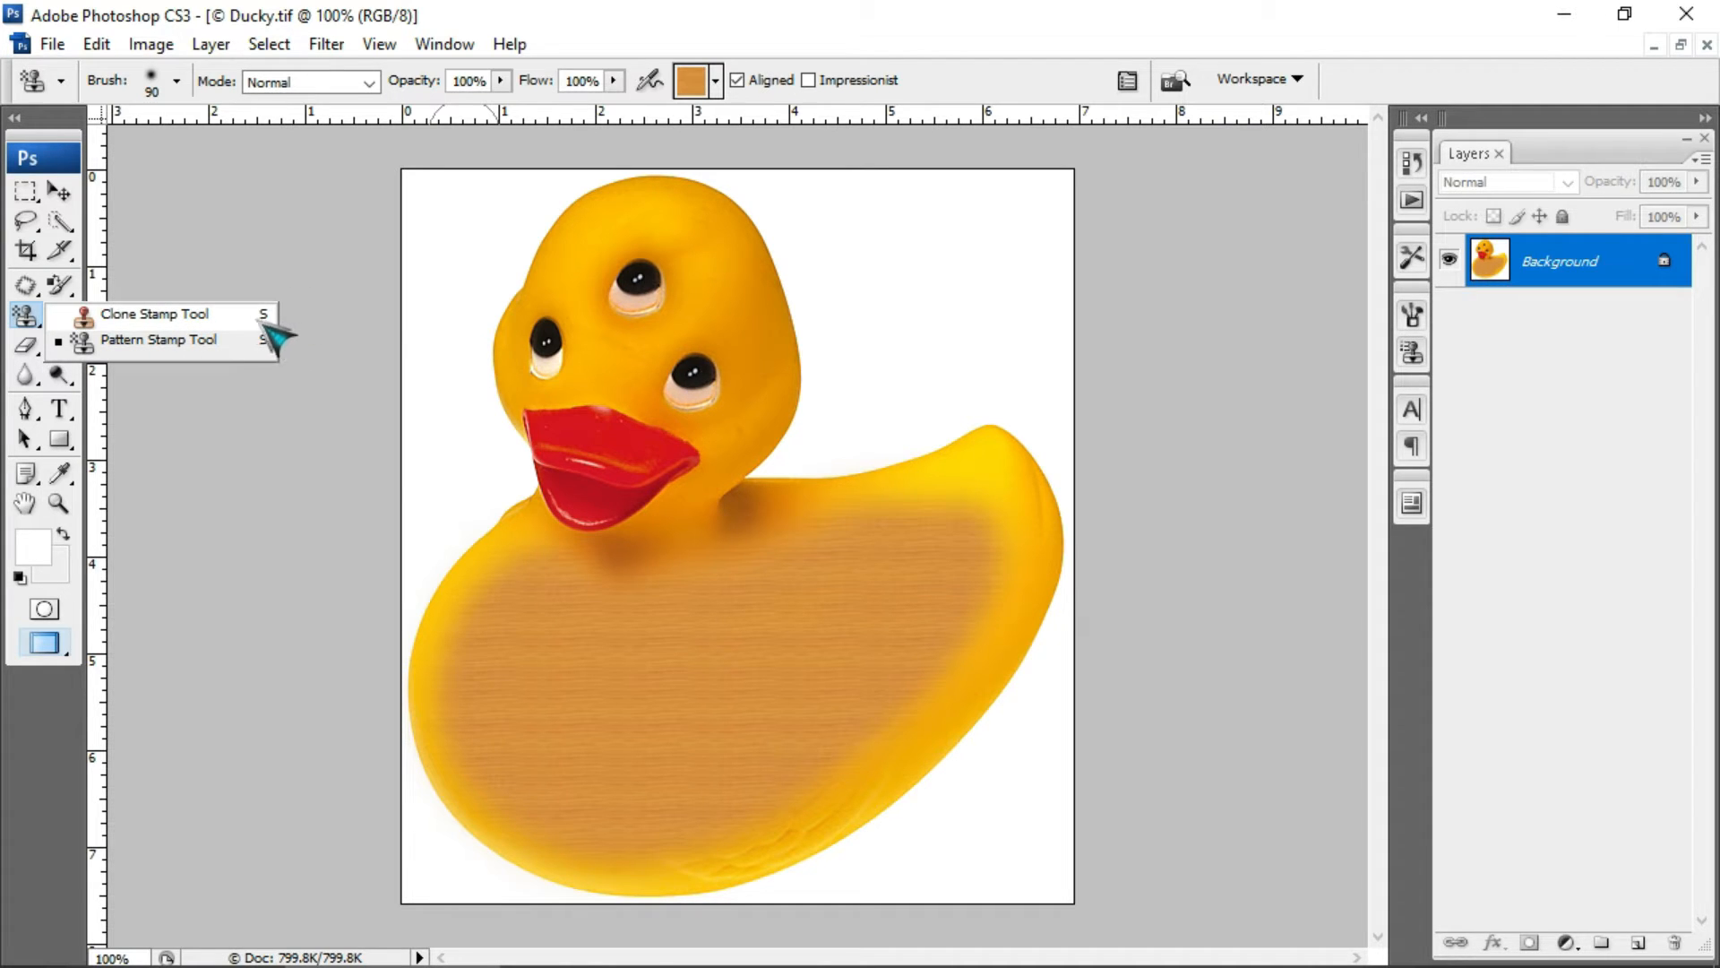
pyautogui.click(139, 314)
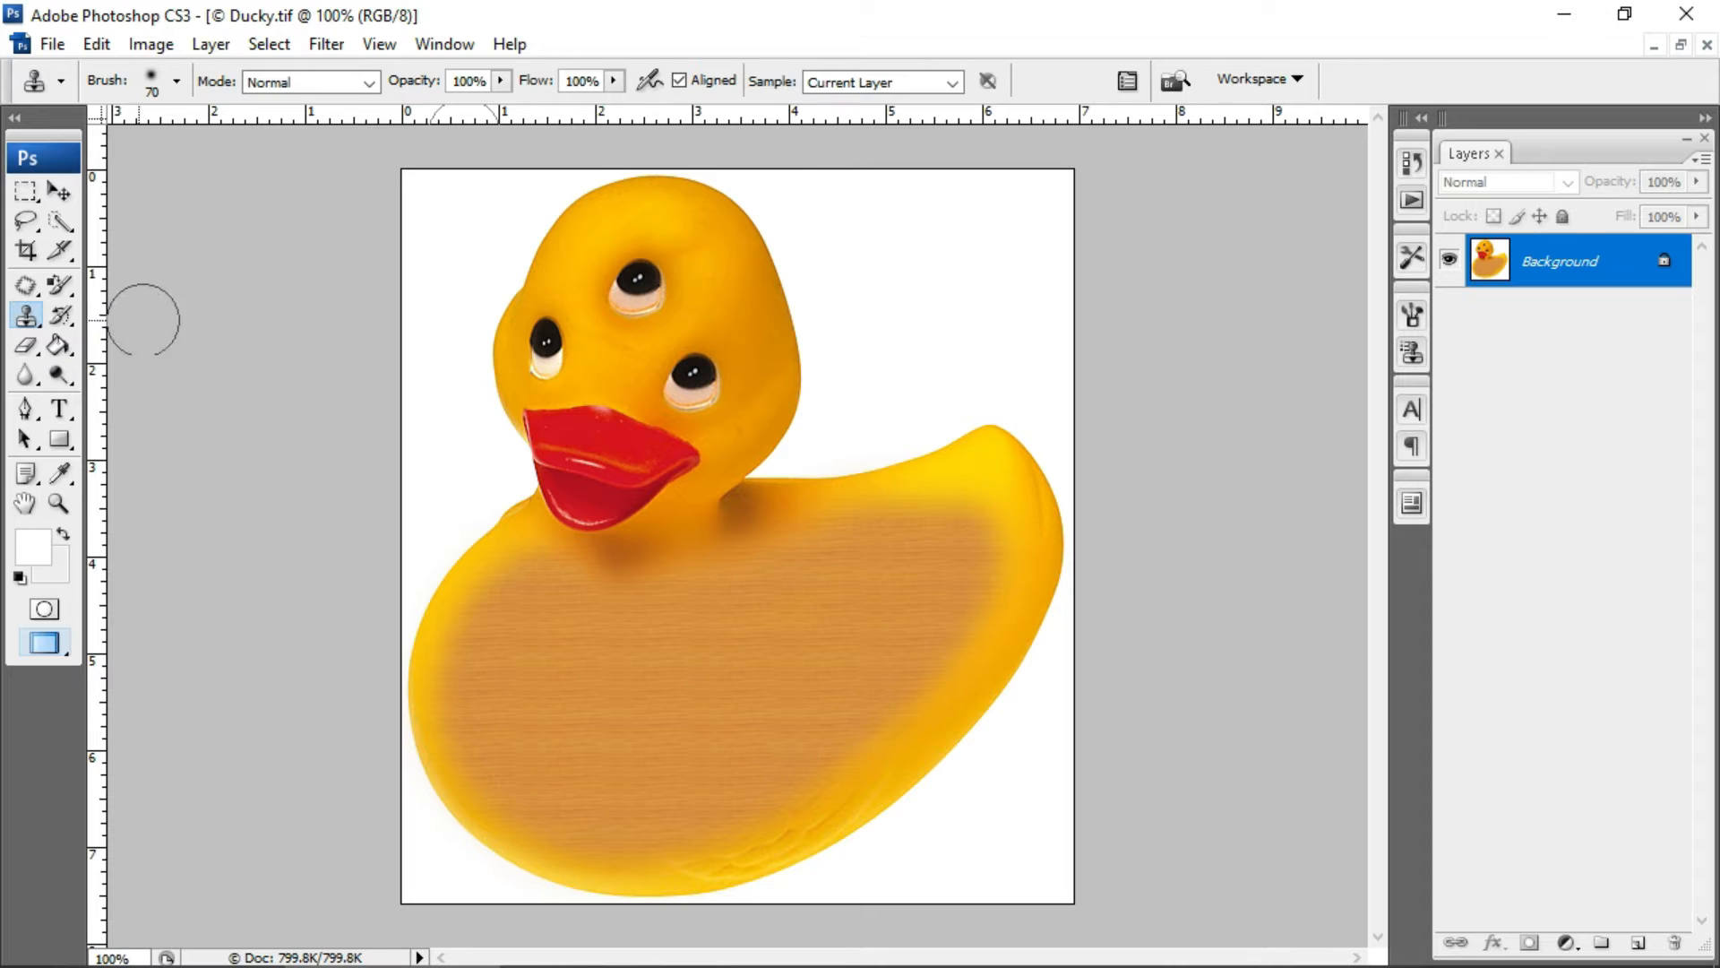
pyautogui.click(27, 285)
pyautogui.click(34, 321)
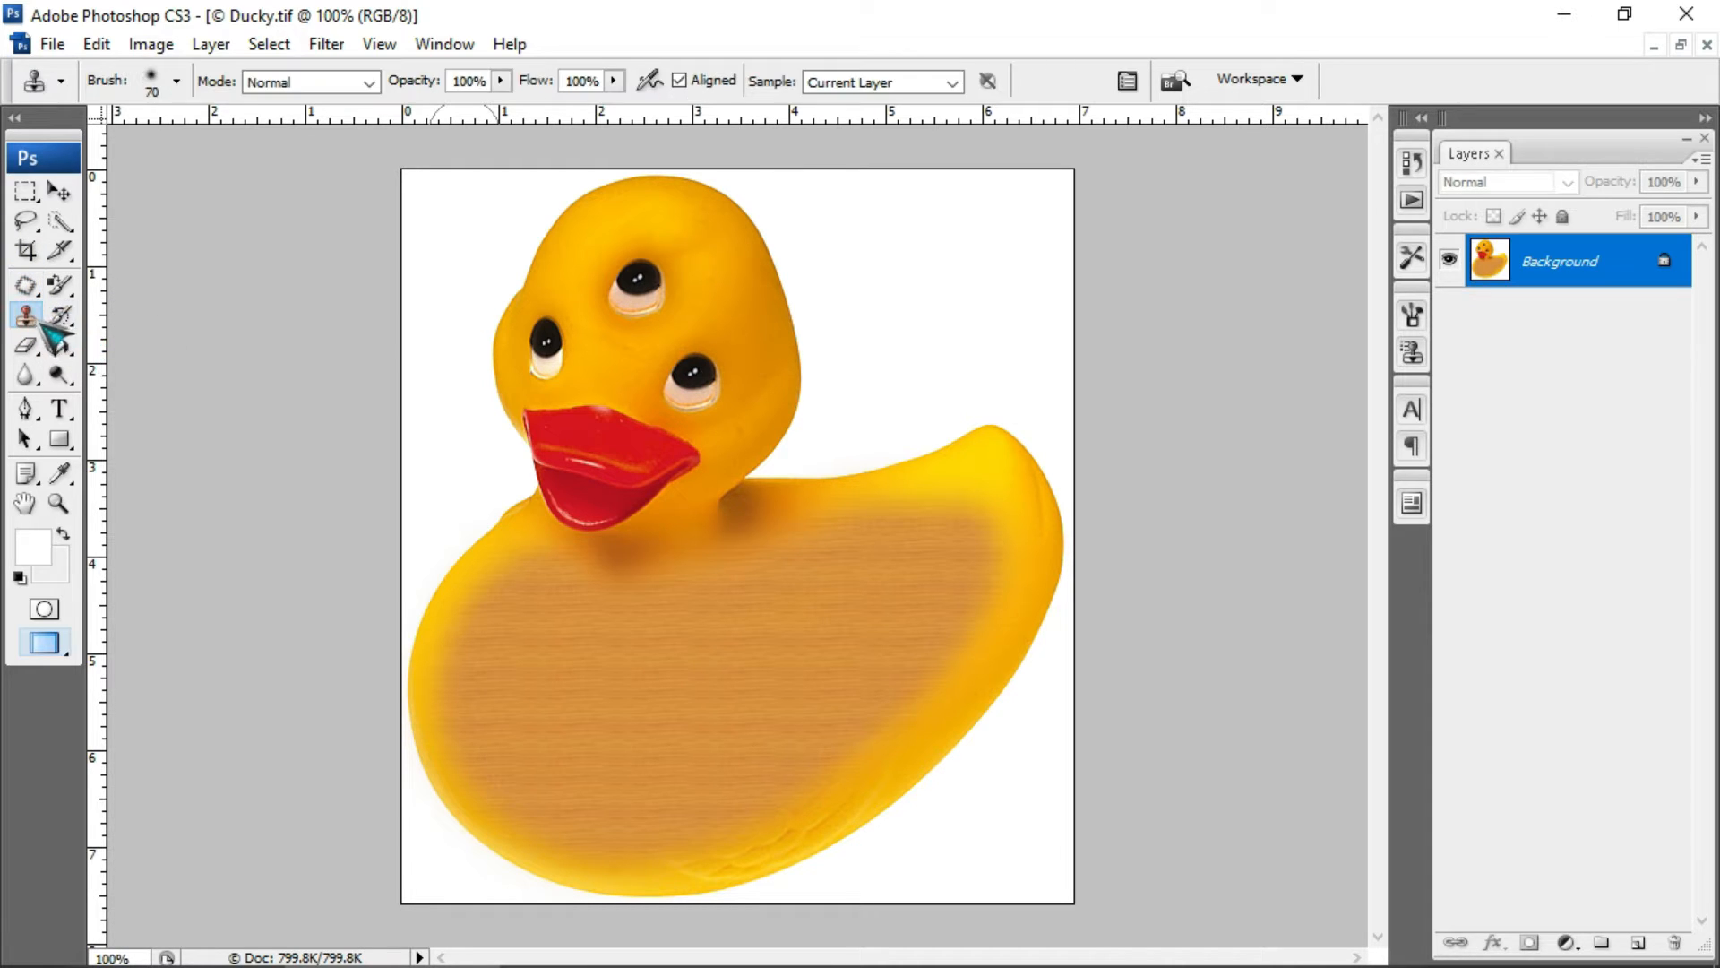
pyautogui.click(34, 324)
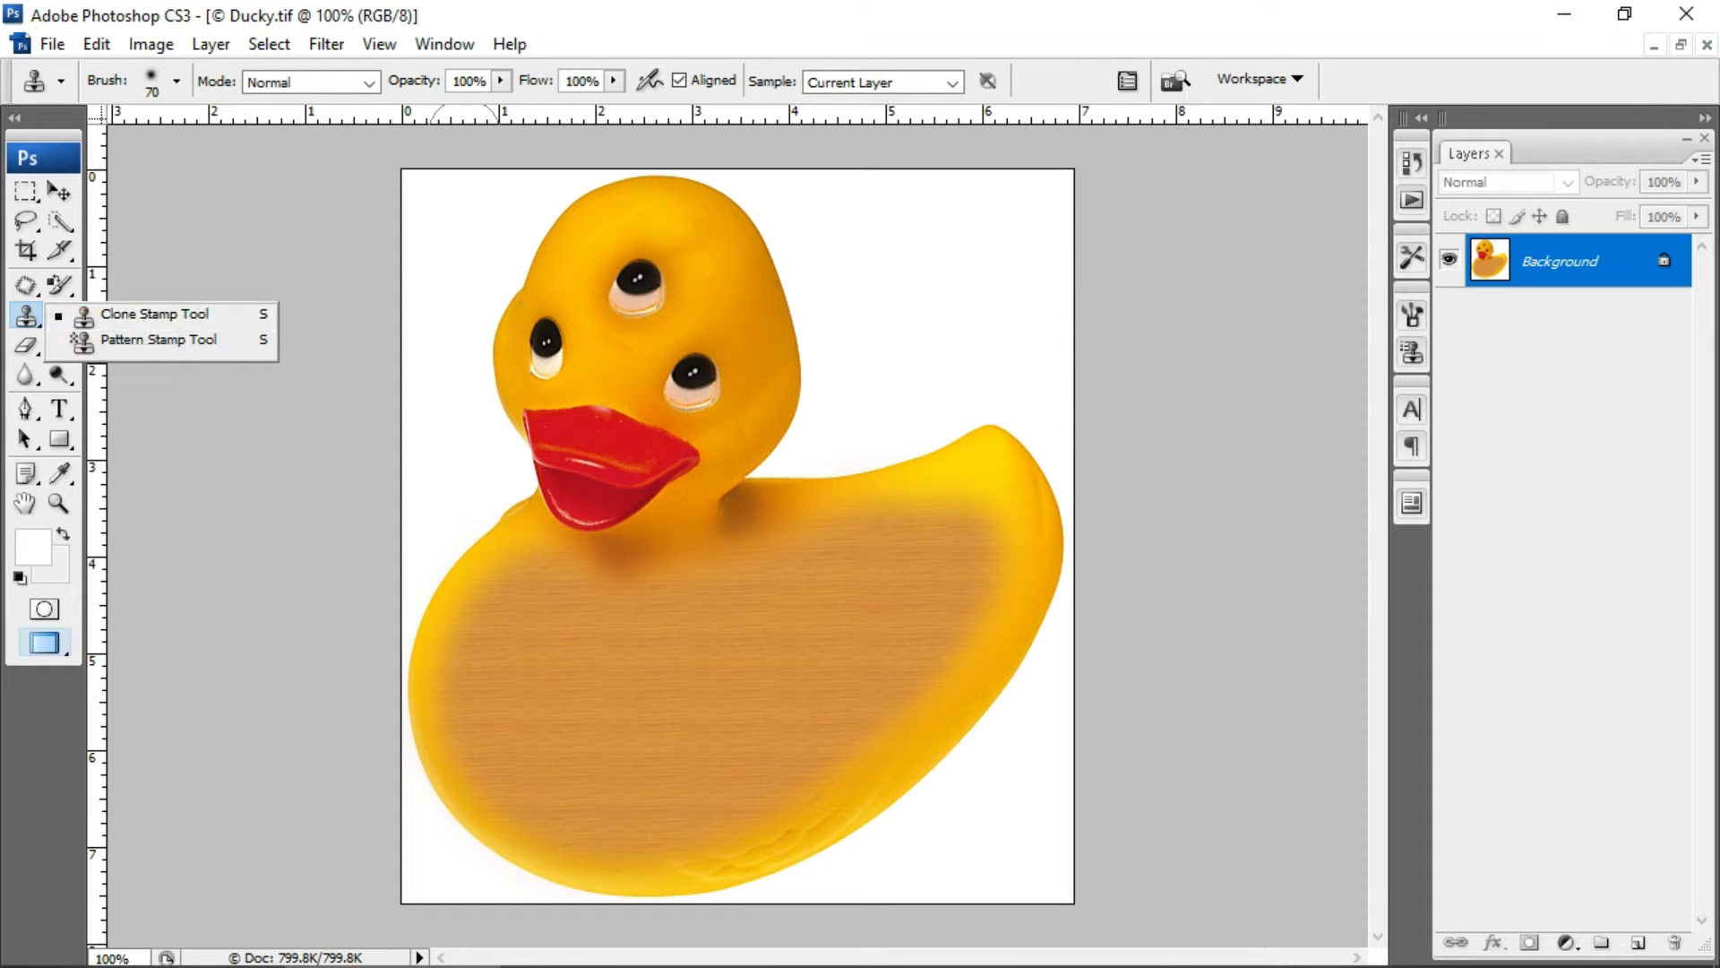
pyautogui.click(683, 4)
# Restore the duck's original forehead and yellow body with the History Brush, painting over the cloned eye and wood pattern.
pyautogui.click(61, 317)
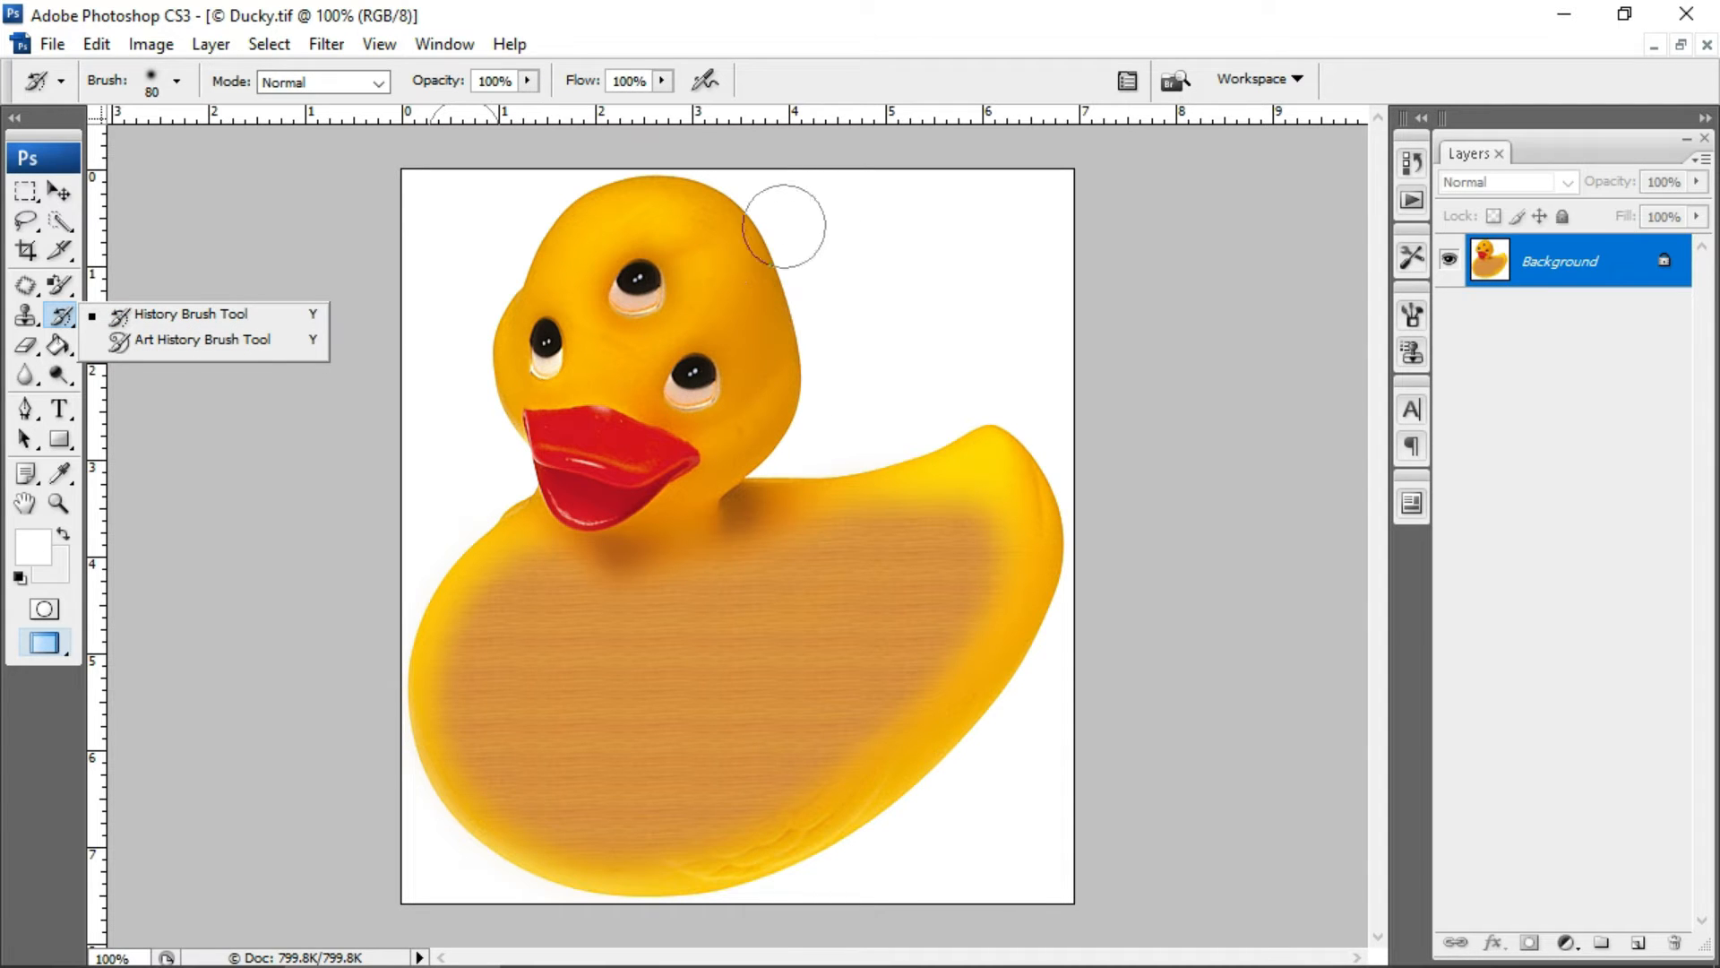
pyautogui.click(899, 8)
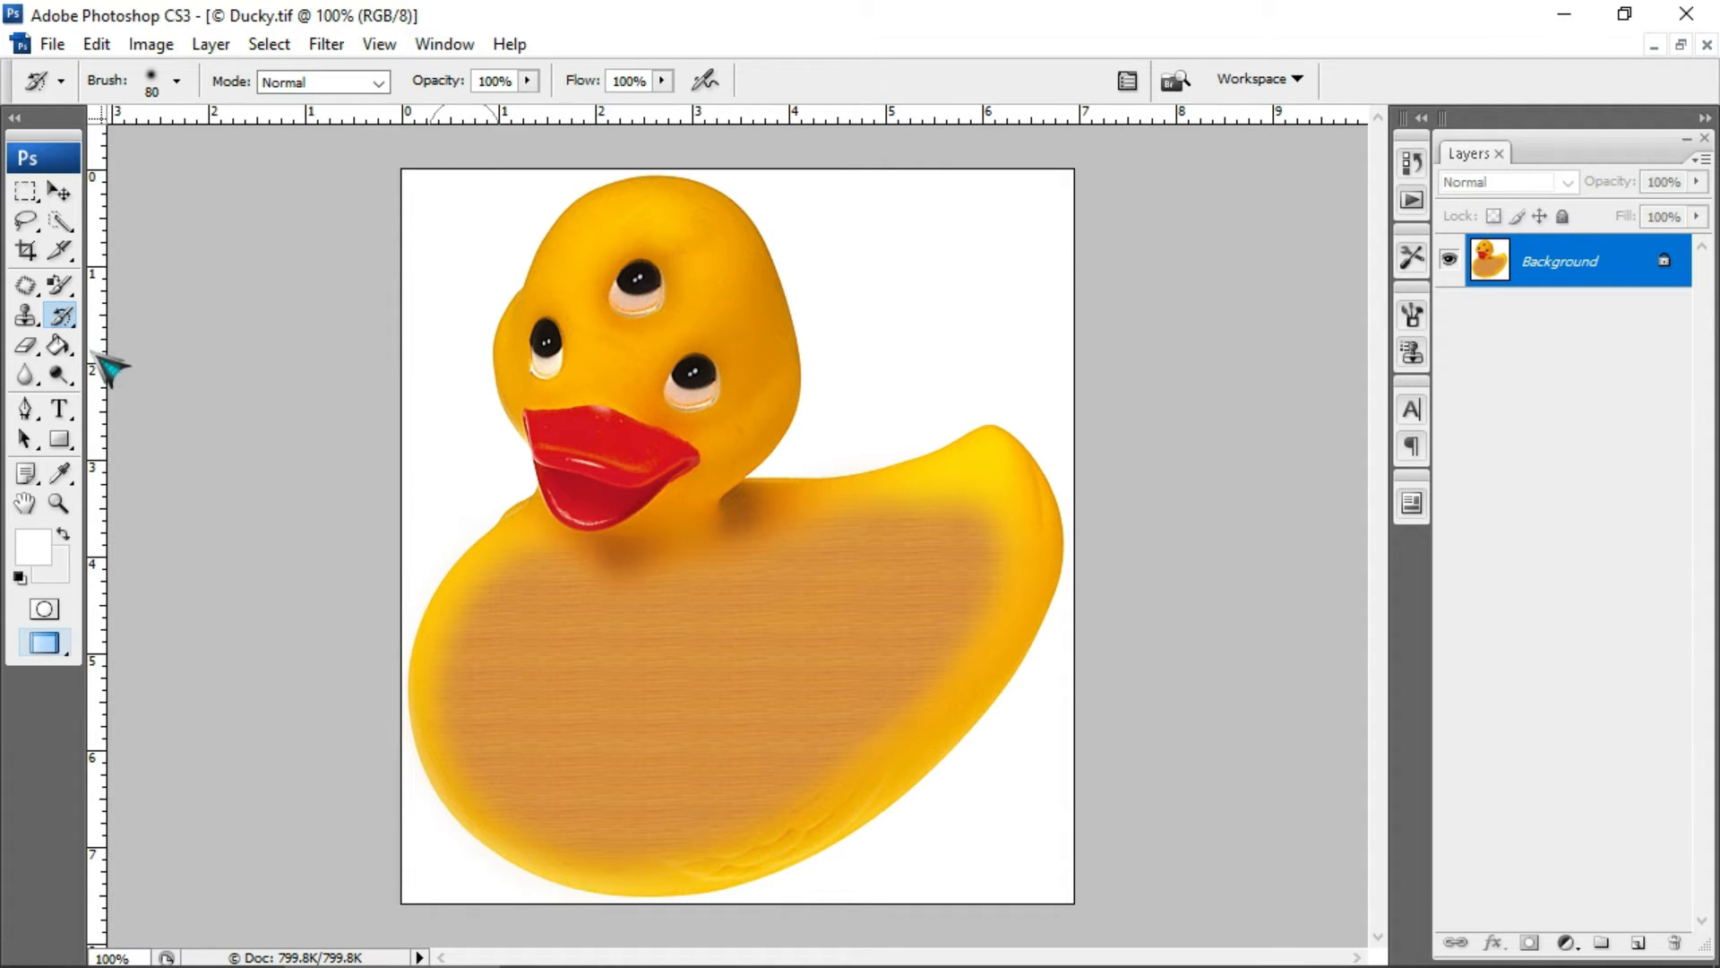
pyautogui.click(61, 316)
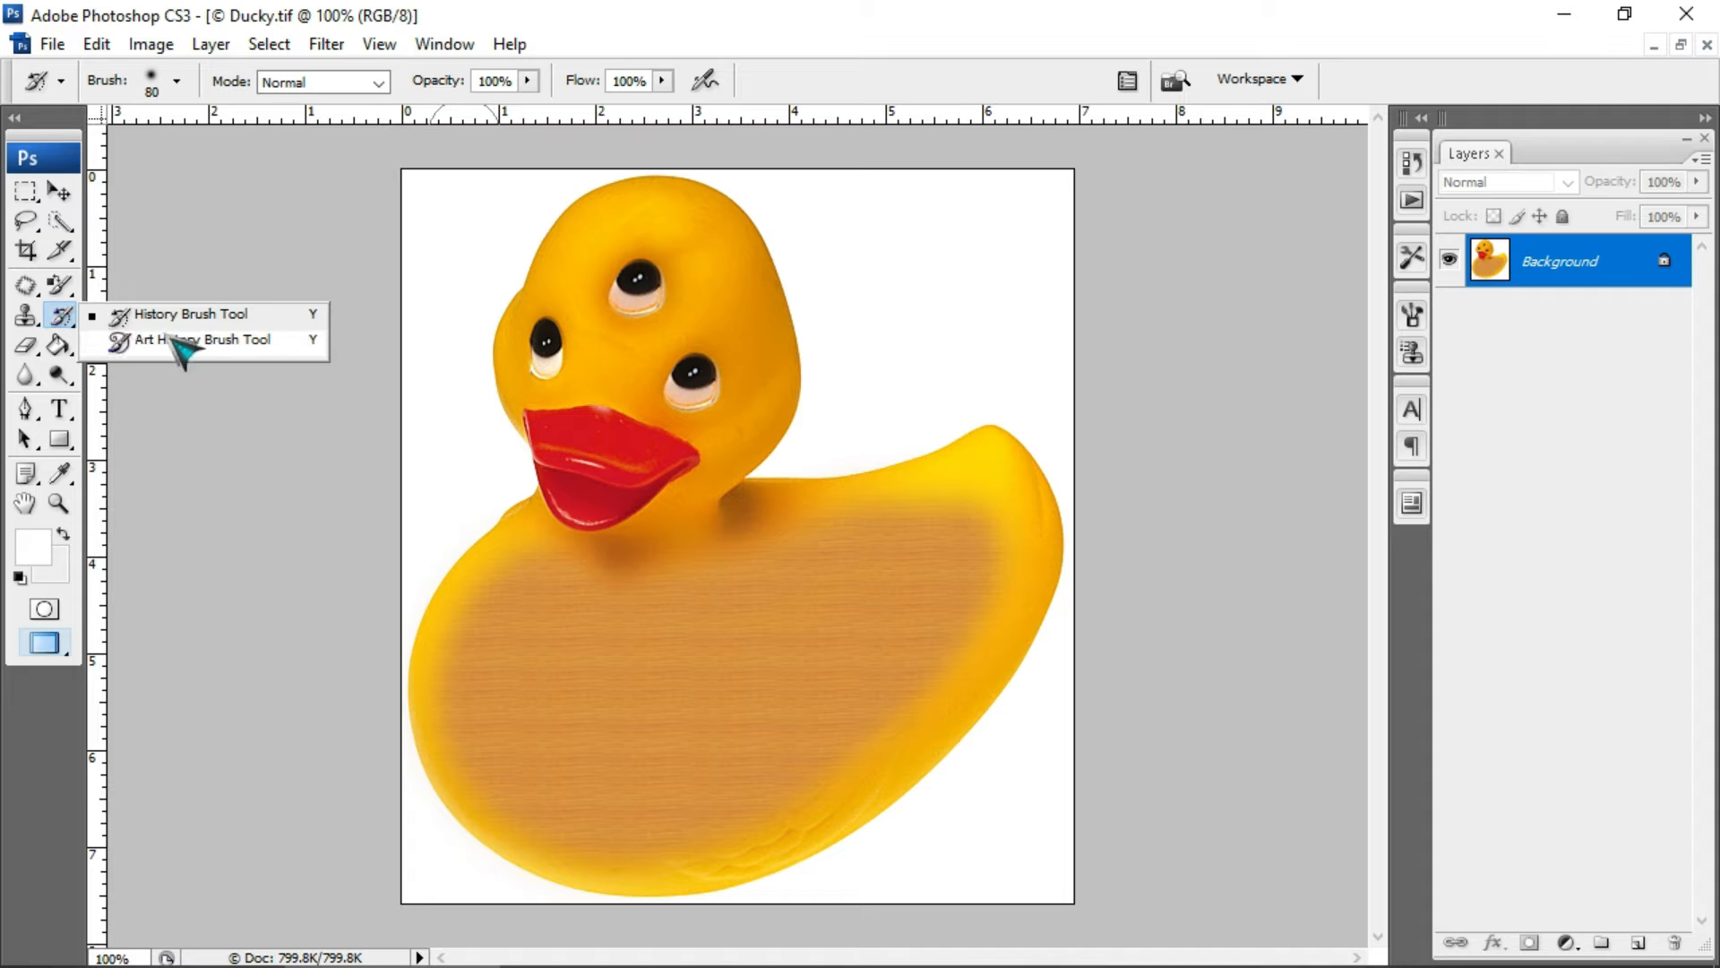
pyautogui.click(248, 320)
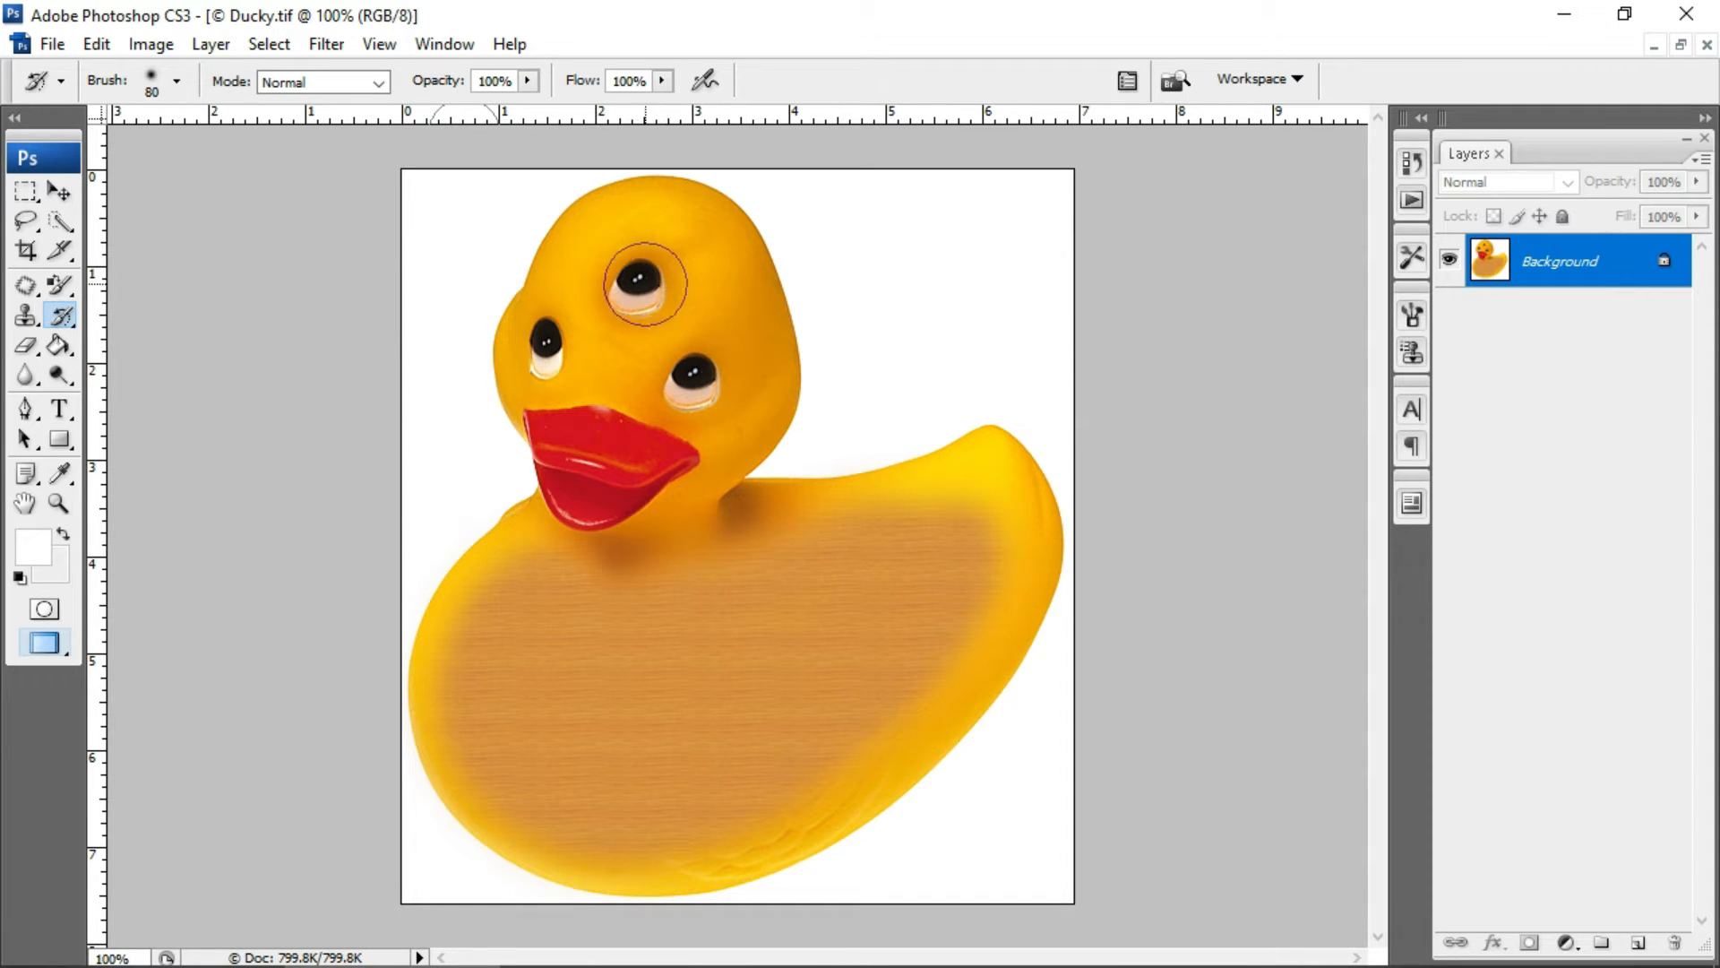
pyautogui.moveTo(645, 284)
pyautogui.mouseDown()
pyautogui.moveTo(675, 261)
pyautogui.moveTo(634, 299)
pyautogui.moveTo(672, 276)
pyautogui.moveTo(627, 281)
pyautogui.moveTo(681, 245)
pyautogui.moveTo(631, 267)
pyautogui.mouseUp()
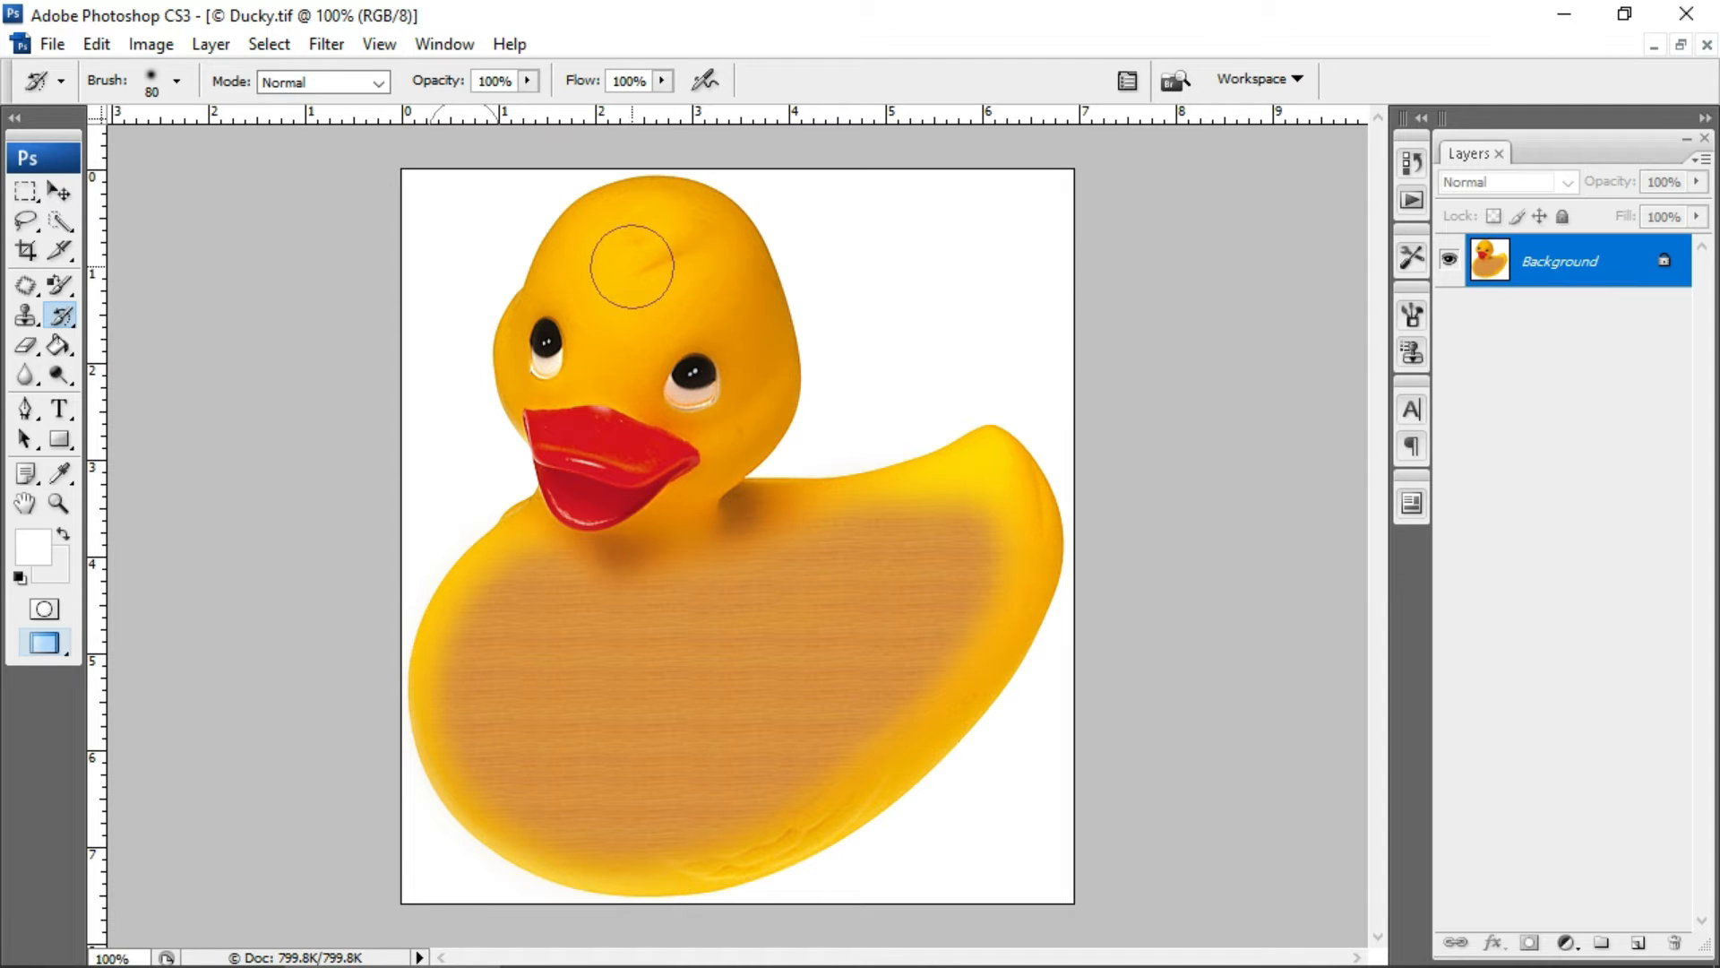
pyautogui.moveTo(890, 556)
pyautogui.mouseDown()
pyautogui.moveTo(753, 539)
pyautogui.moveTo(917, 528)
pyautogui.moveTo(969, 555)
pyautogui.moveTo(911, 624)
pyautogui.moveTo(709, 626)
pyautogui.moveTo(749, 587)
pyautogui.moveTo(918, 553)
pyautogui.moveTo(962, 523)
pyautogui.moveTo(977, 592)
pyautogui.moveTo(896, 713)
pyautogui.moveTo(854, 643)
pyautogui.moveTo(777, 608)
pyautogui.moveTo(562, 584)
pyautogui.moveTo(618, 555)
pyautogui.moveTo(505, 582)
pyautogui.moveTo(487, 685)
pyautogui.moveTo(693, 713)
pyautogui.moveTo(522, 633)
pyautogui.moveTo(462, 728)
pyautogui.moveTo(617, 797)
pyautogui.moveTo(798, 769)
pyautogui.moveTo(682, 846)
pyautogui.moveTo(583, 830)
pyautogui.moveTo(516, 785)
pyautogui.mouseUp()
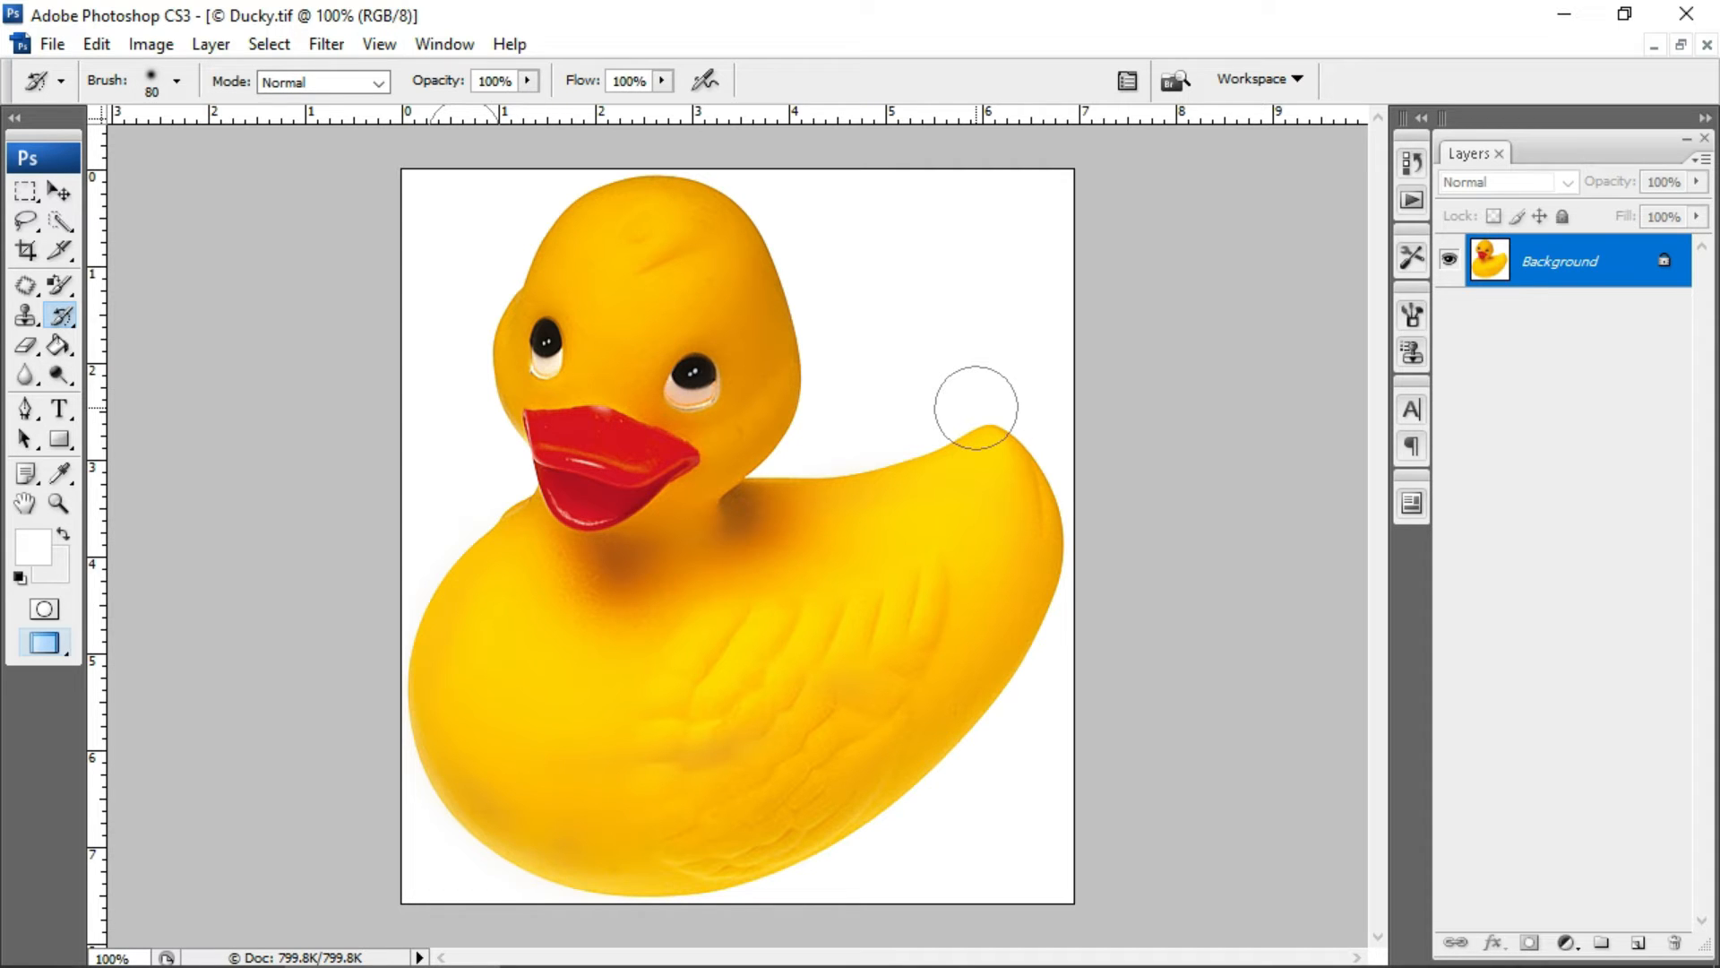
# Paint across the duck's wing with the Art History Brush using the Loose Medium style.
pyautogui.click(63, 318)
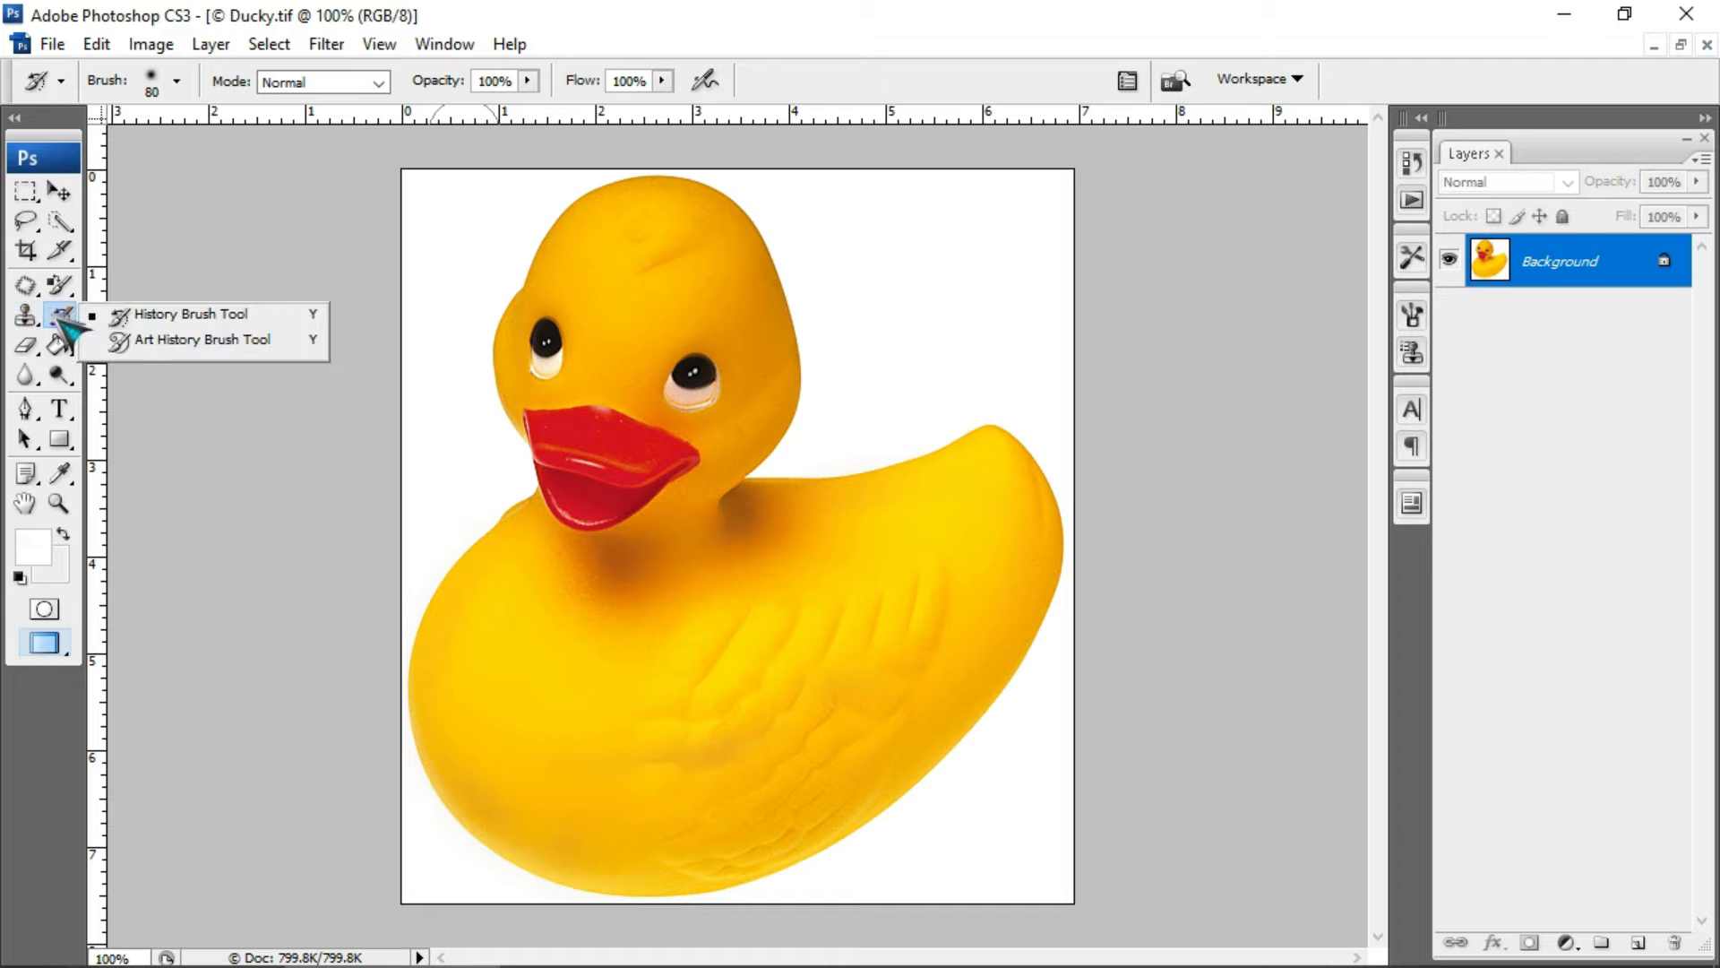
pyautogui.click(215, 344)
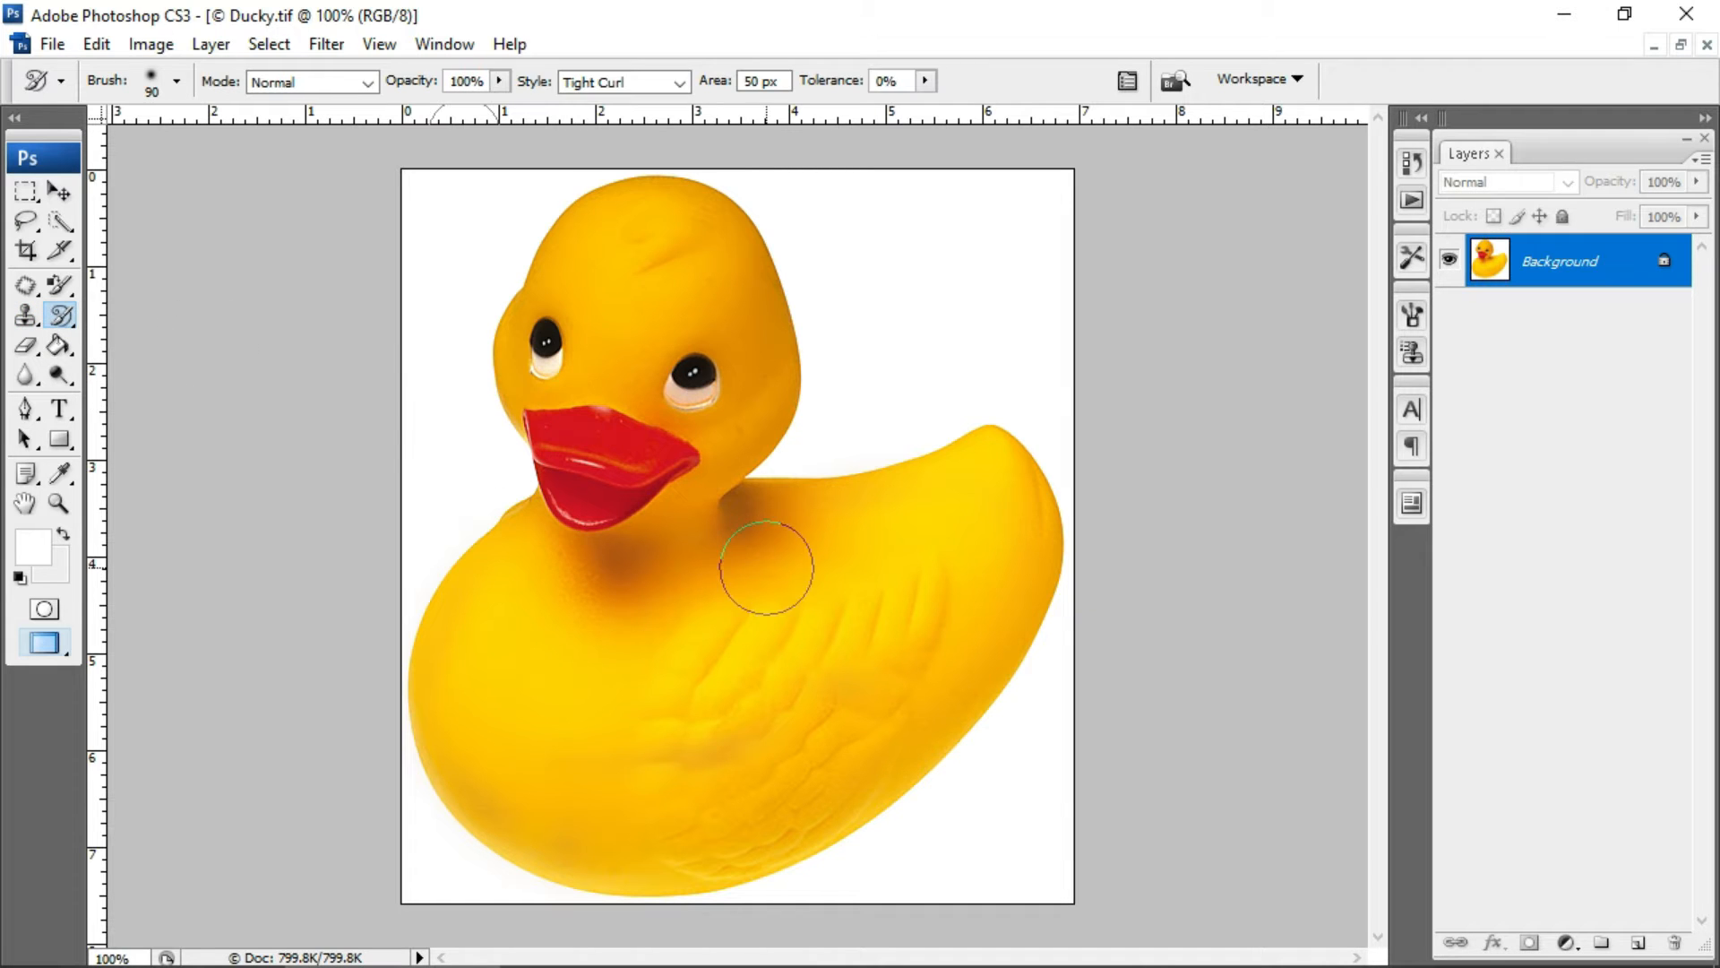
pyautogui.click(681, 82)
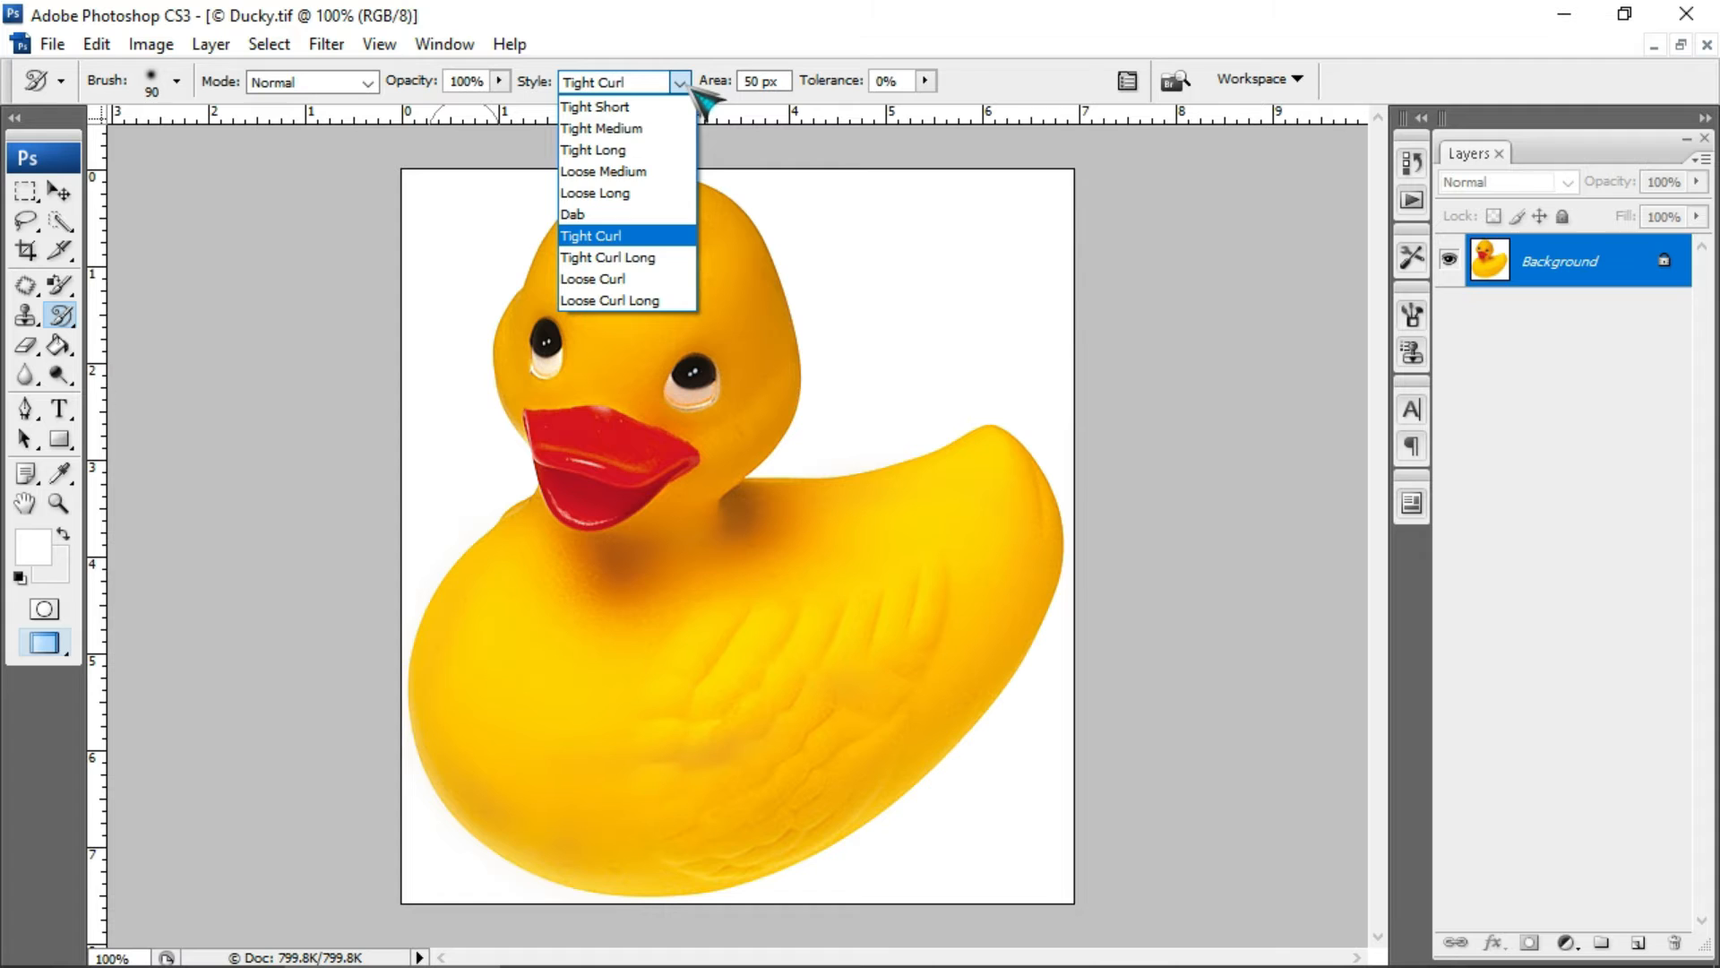
pyautogui.click(625, 170)
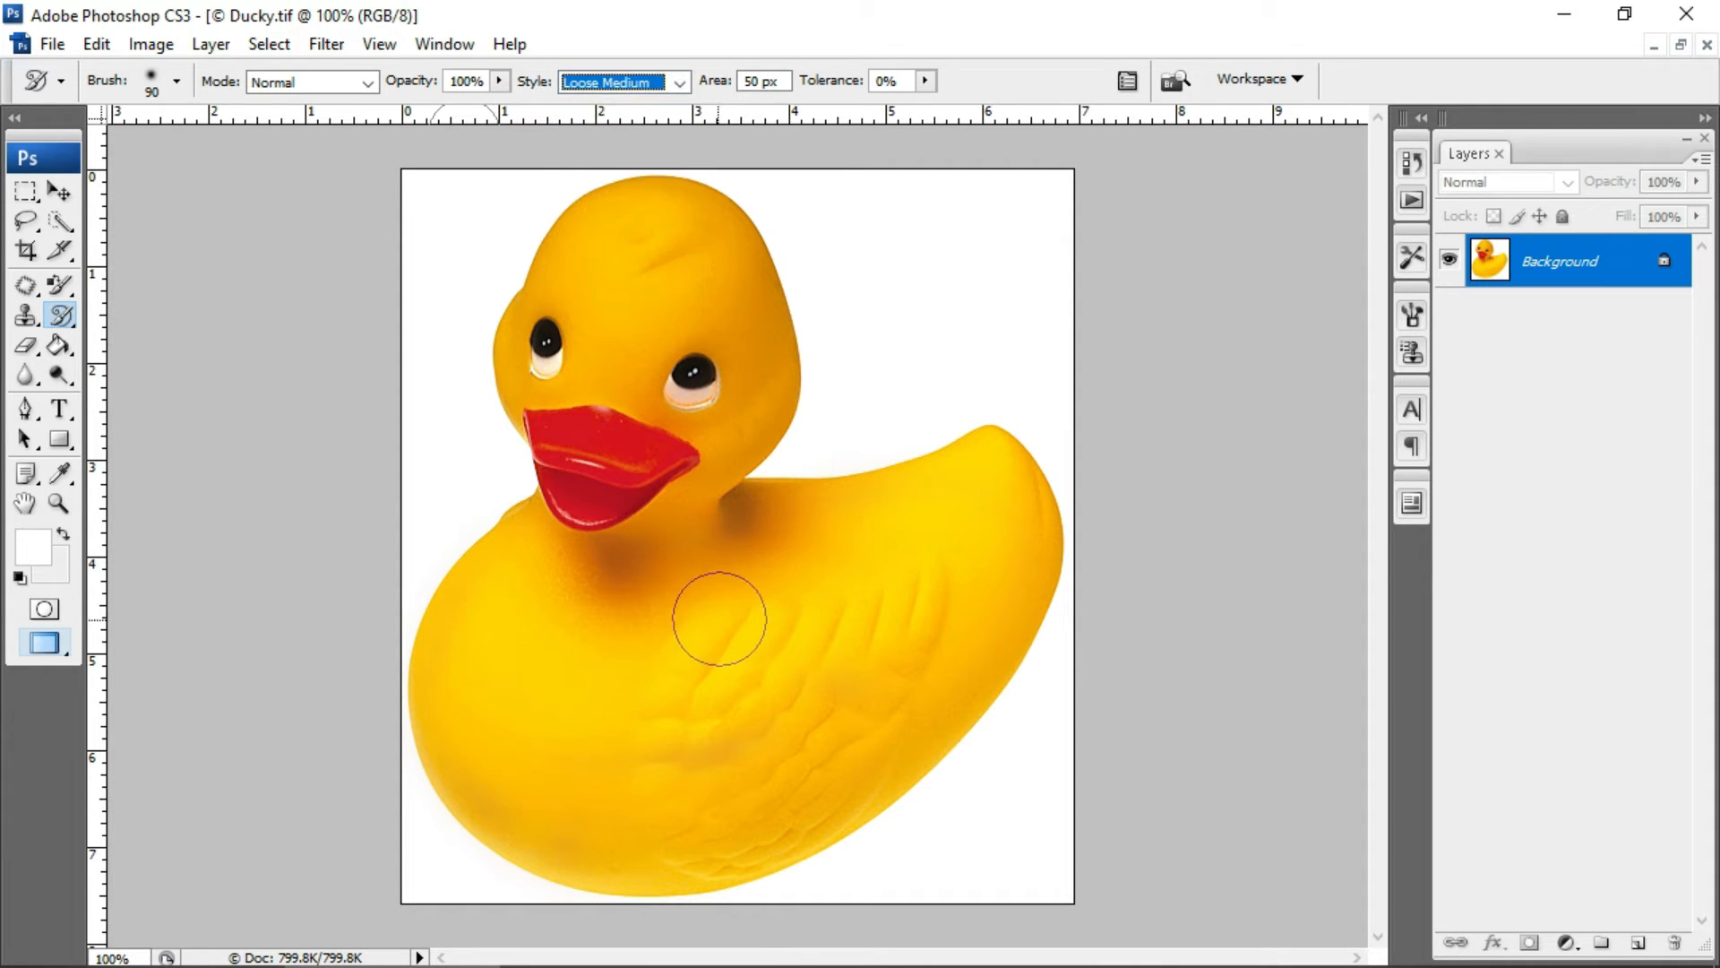
pyautogui.moveTo(717, 619)
pyautogui.mouseDown()
pyautogui.moveTo(667, 671)
pyautogui.moveTo(874, 718)
pyautogui.moveTo(998, 827)
pyautogui.moveTo(832, 734)
pyautogui.moveTo(774, 594)
pyautogui.moveTo(729, 392)
pyautogui.moveTo(610, 374)
pyautogui.moveTo(866, 574)
pyautogui.moveTo(801, 659)
pyautogui.mouseUp()
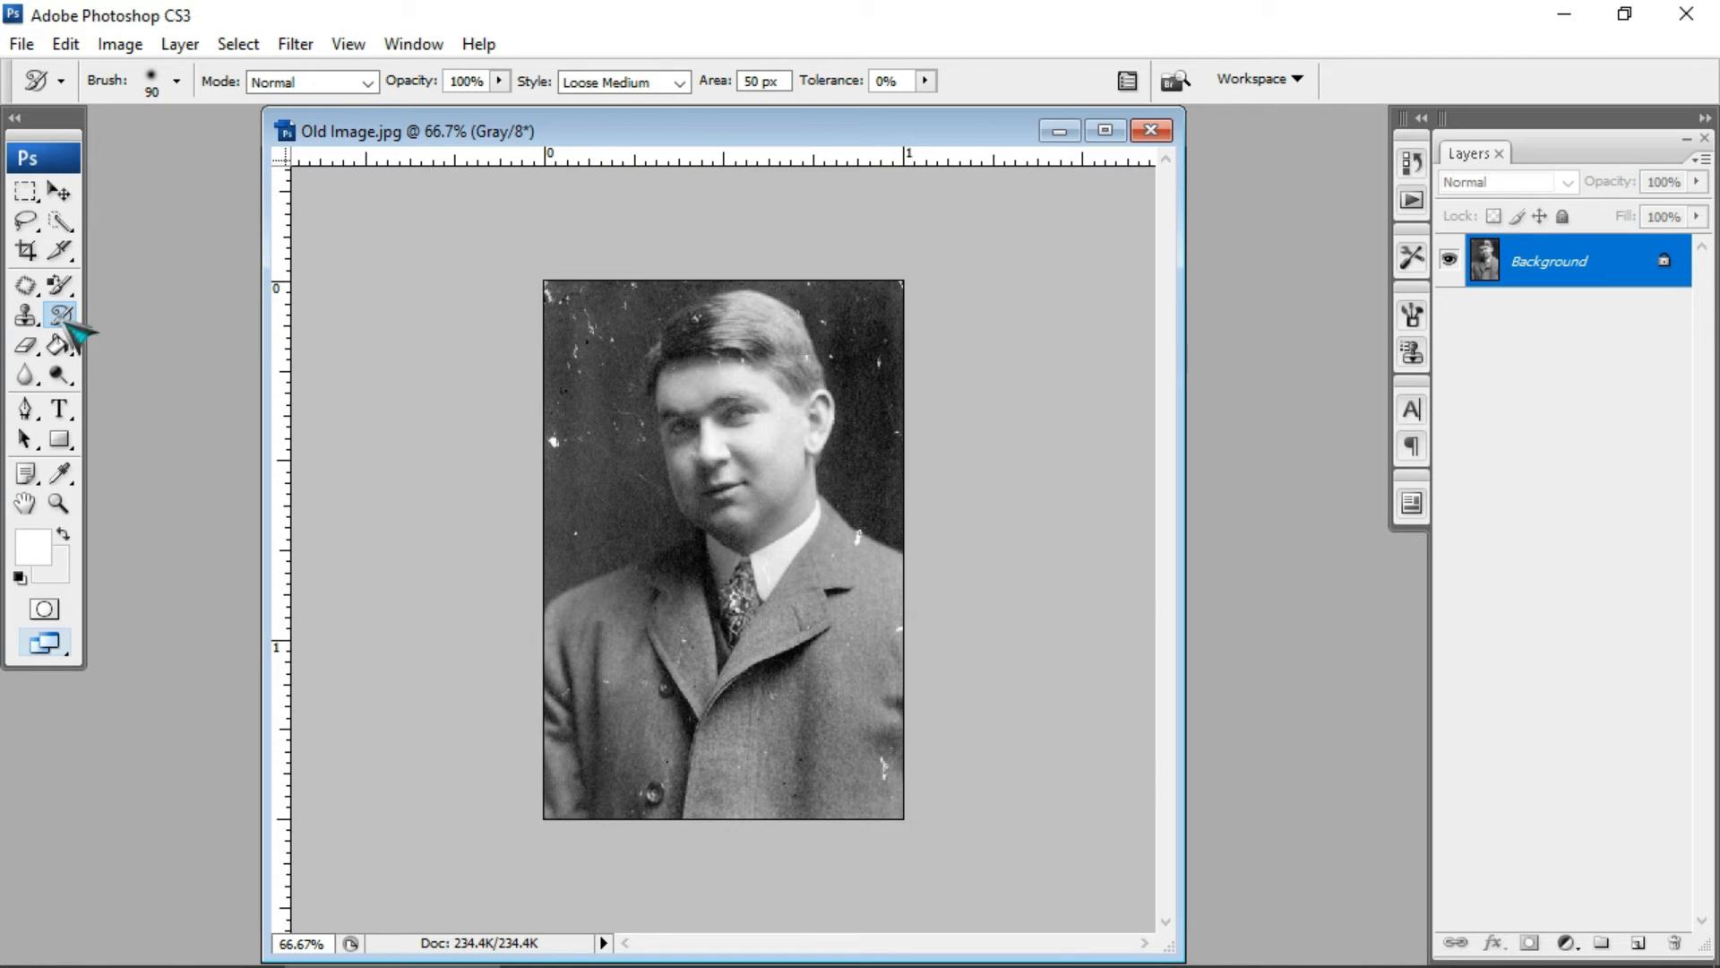
# Examine the damaged areas of the old portrait at 200% in full-screen mode with the Clone Stamp Tool active.
pyautogui.click(26, 315)
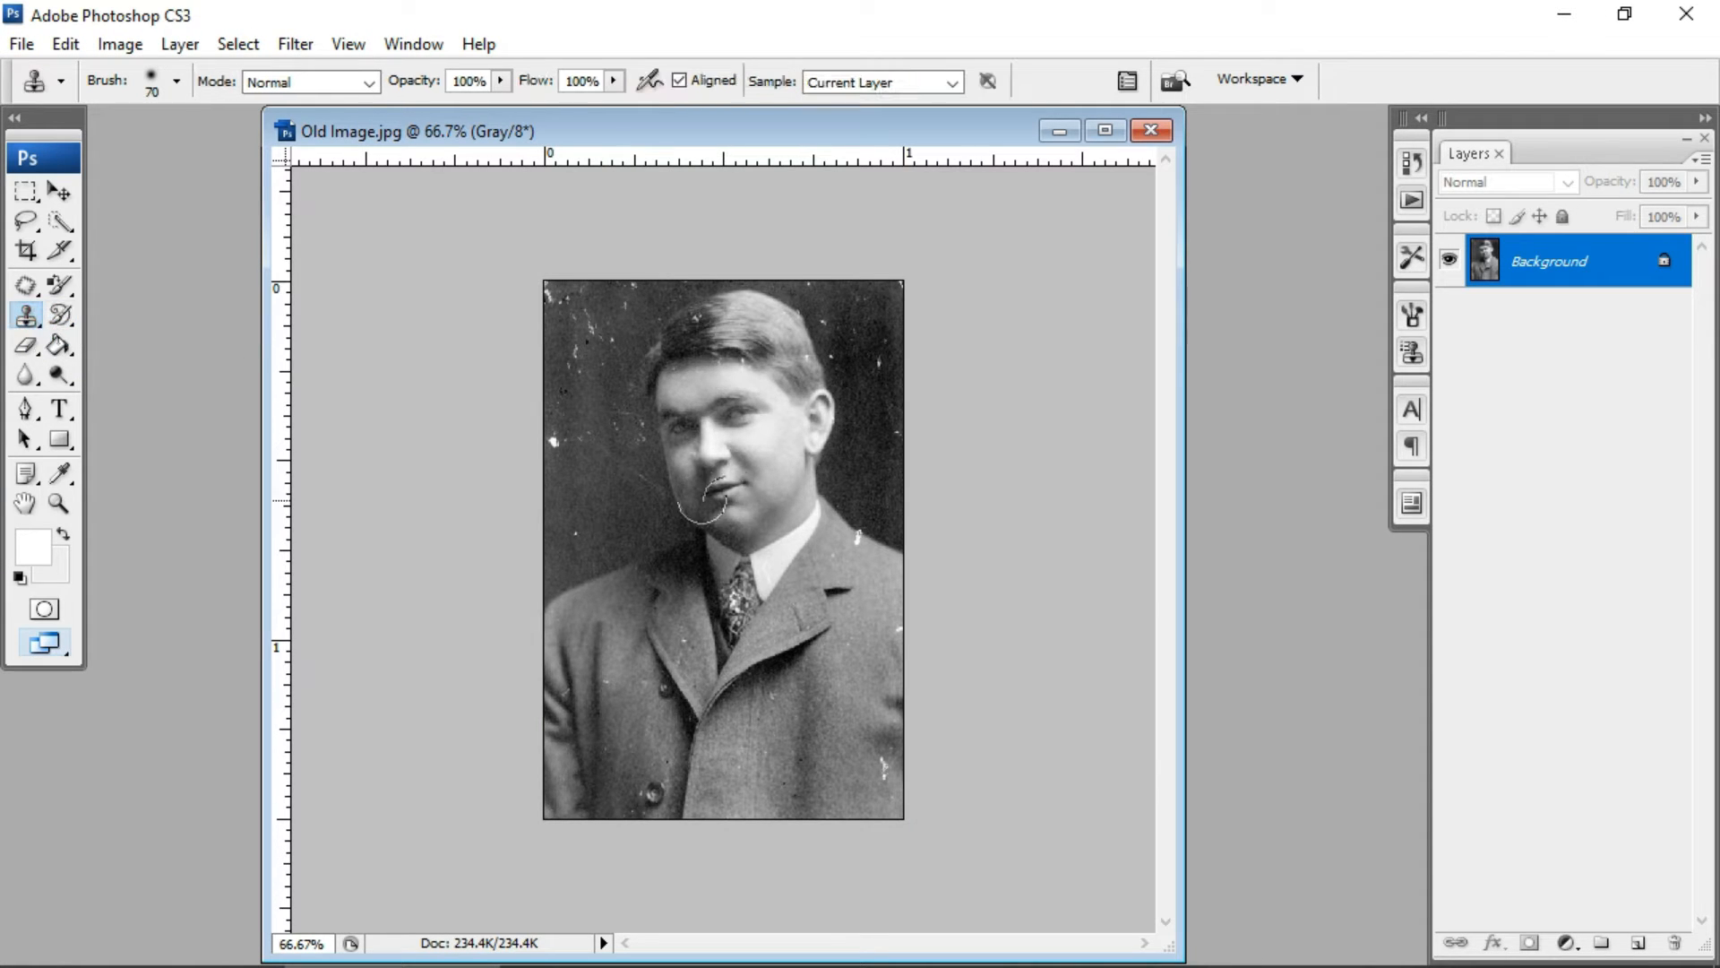
pyautogui.hotkey('ctrl', '+')
pyautogui.hotkey('ctrl', '+')
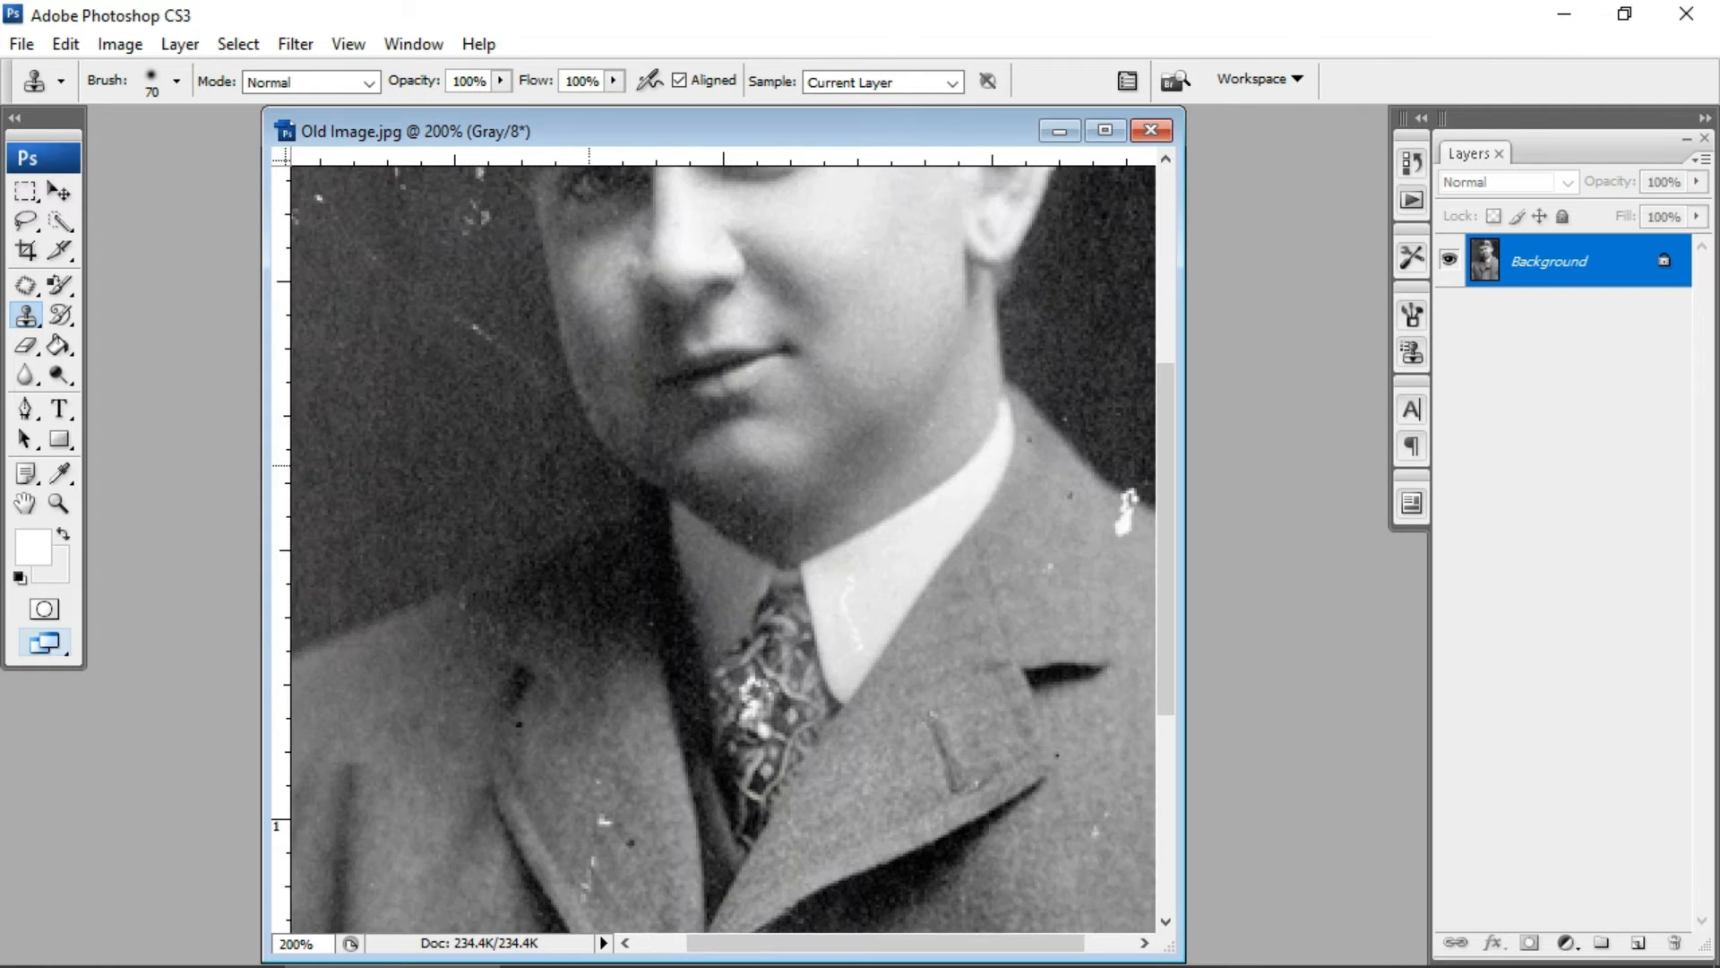
pyautogui.moveTo(1015, 686); pyautogui.dragTo(1026, 838)
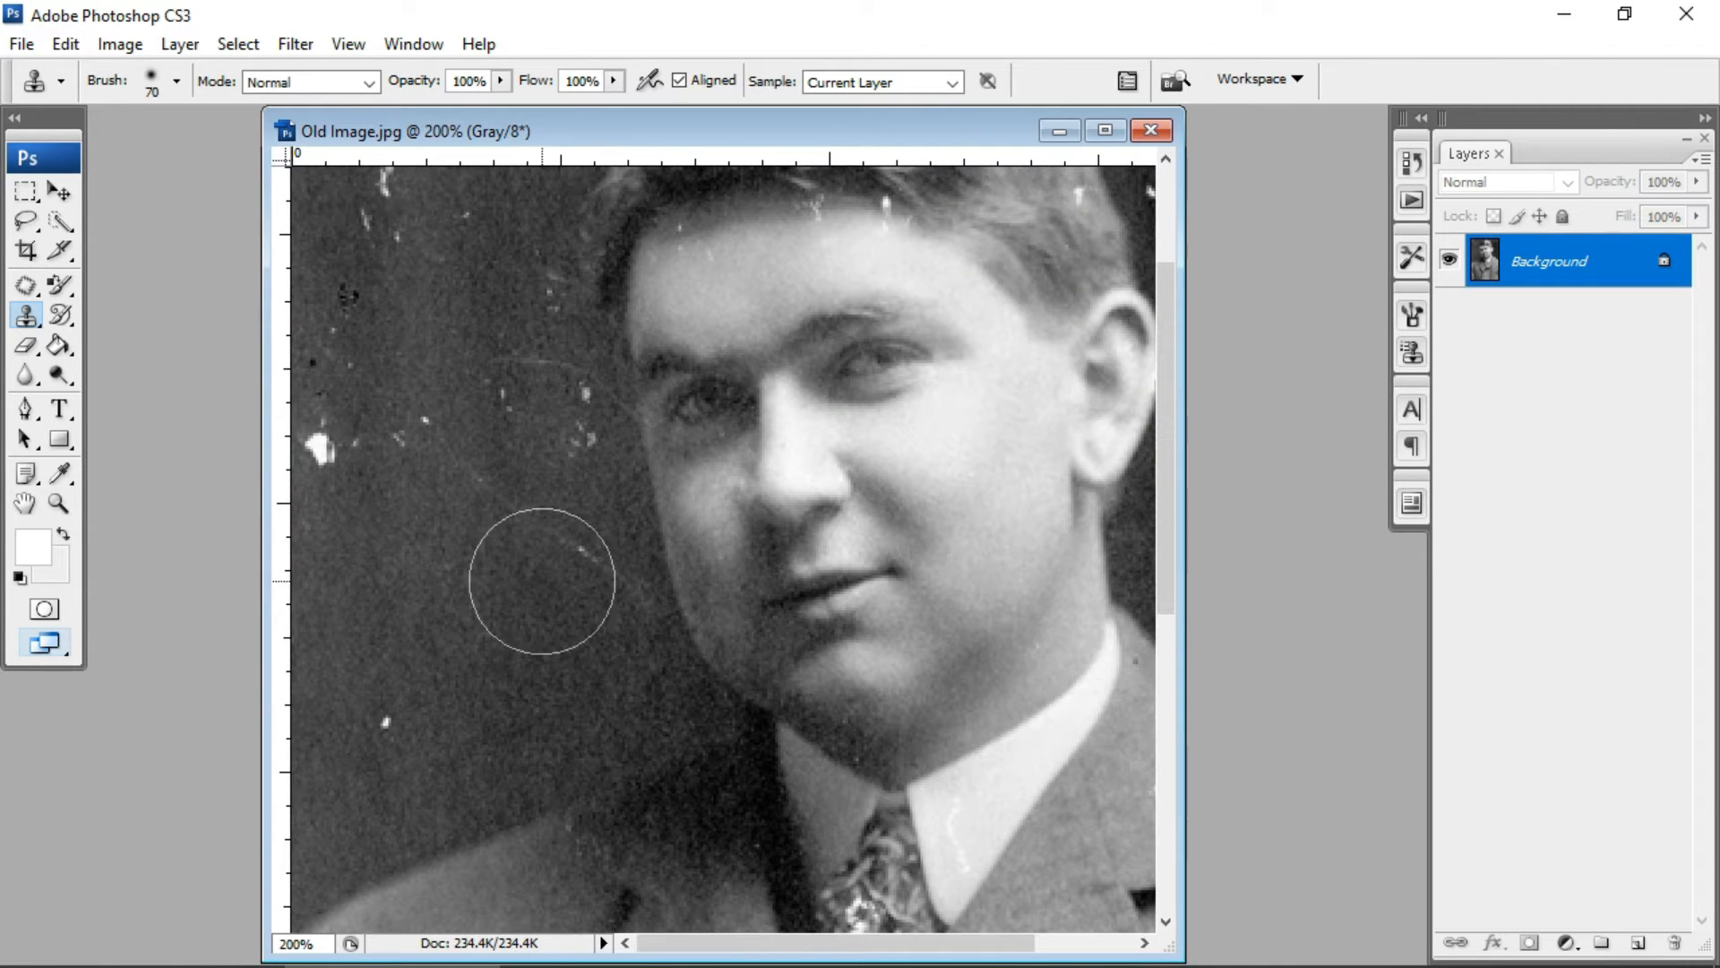
pyautogui.press('f')
pyautogui.press('f')
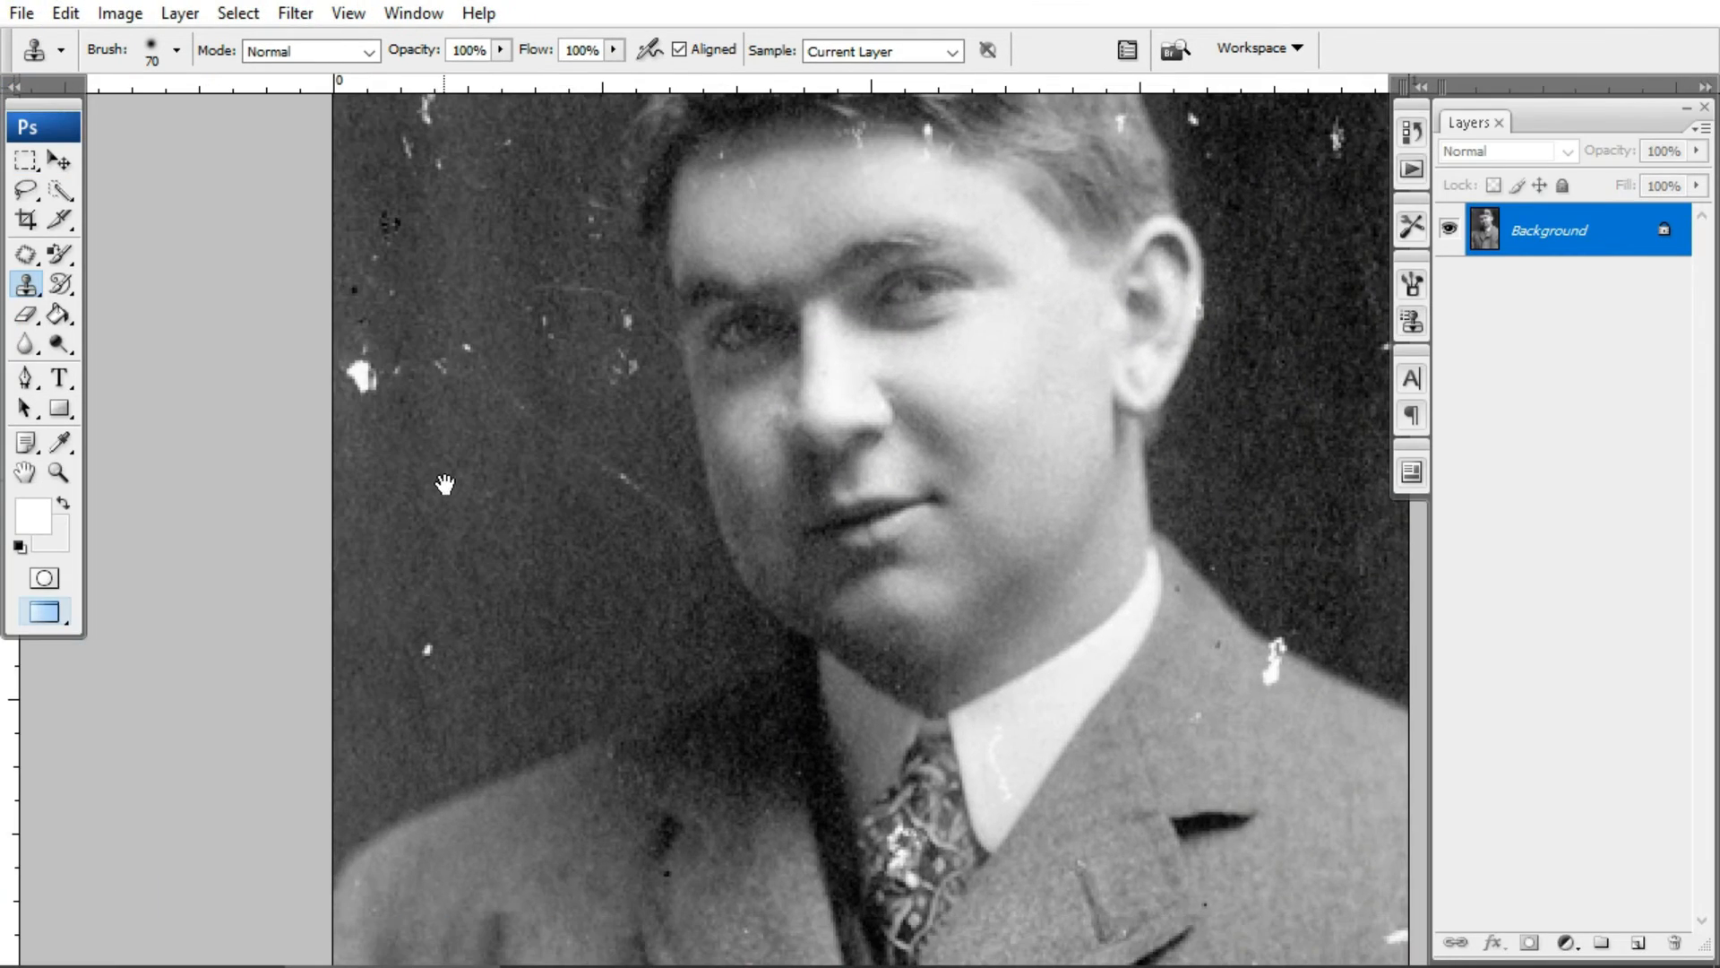
pyautogui.moveTo(443, 486); pyautogui.dragTo(494, 578)
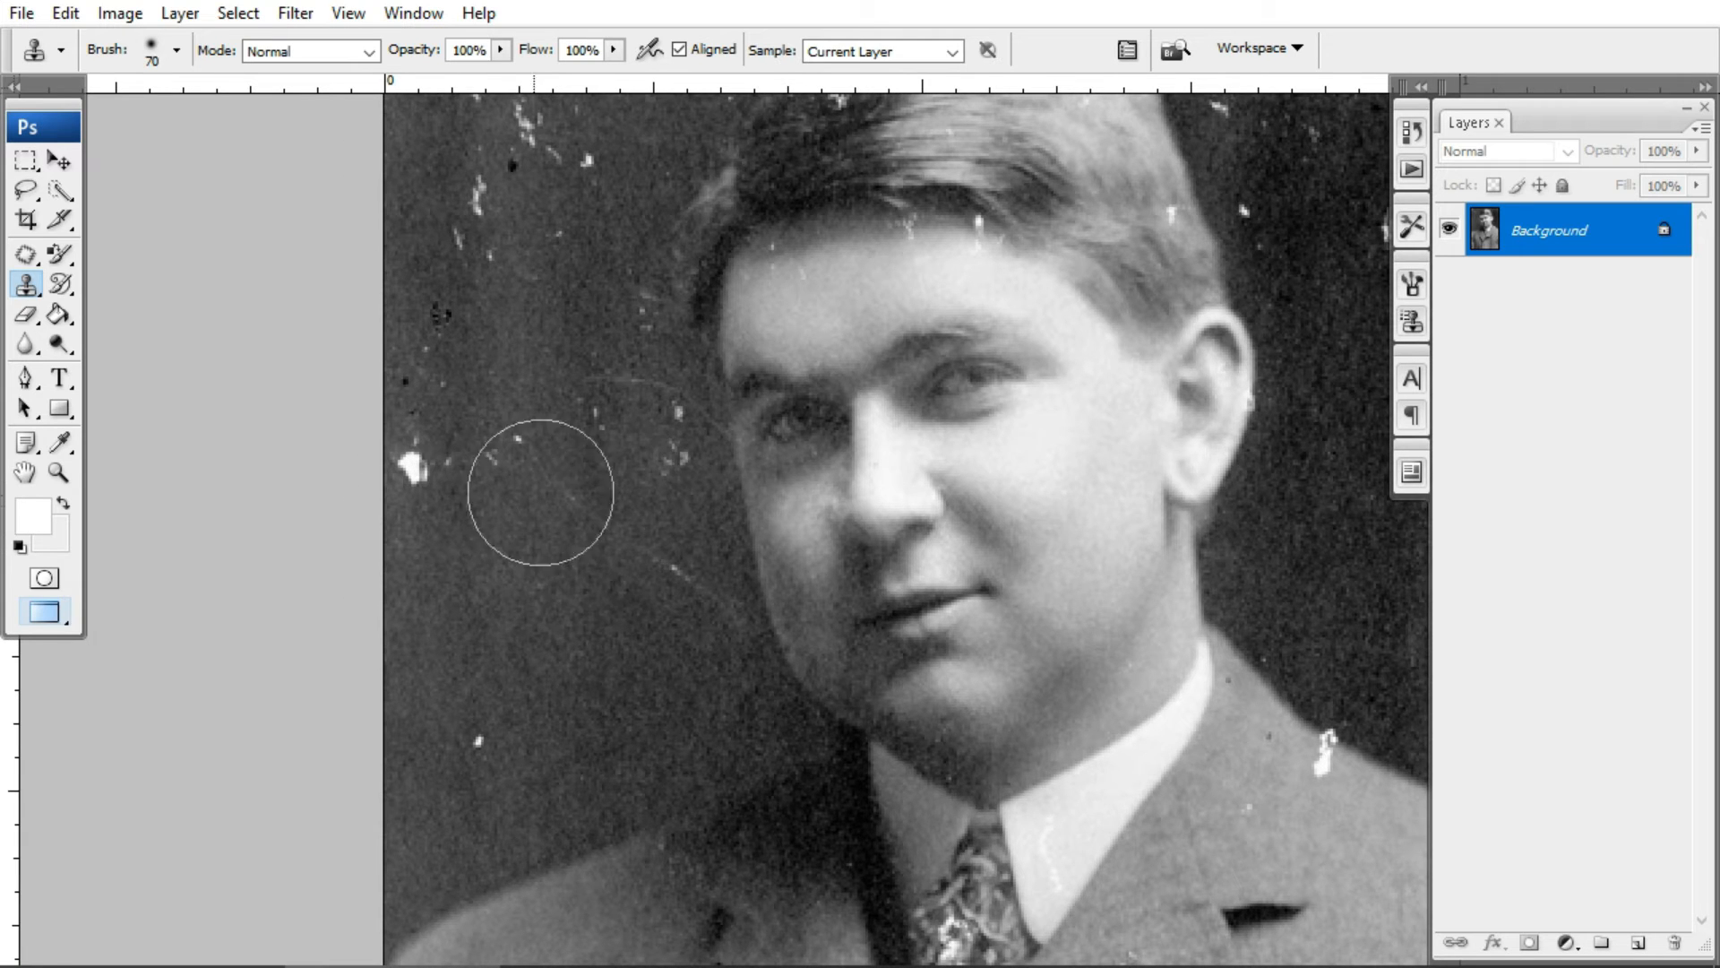
pyautogui.moveTo(1058, 496); pyautogui.dragTo(690, 326)
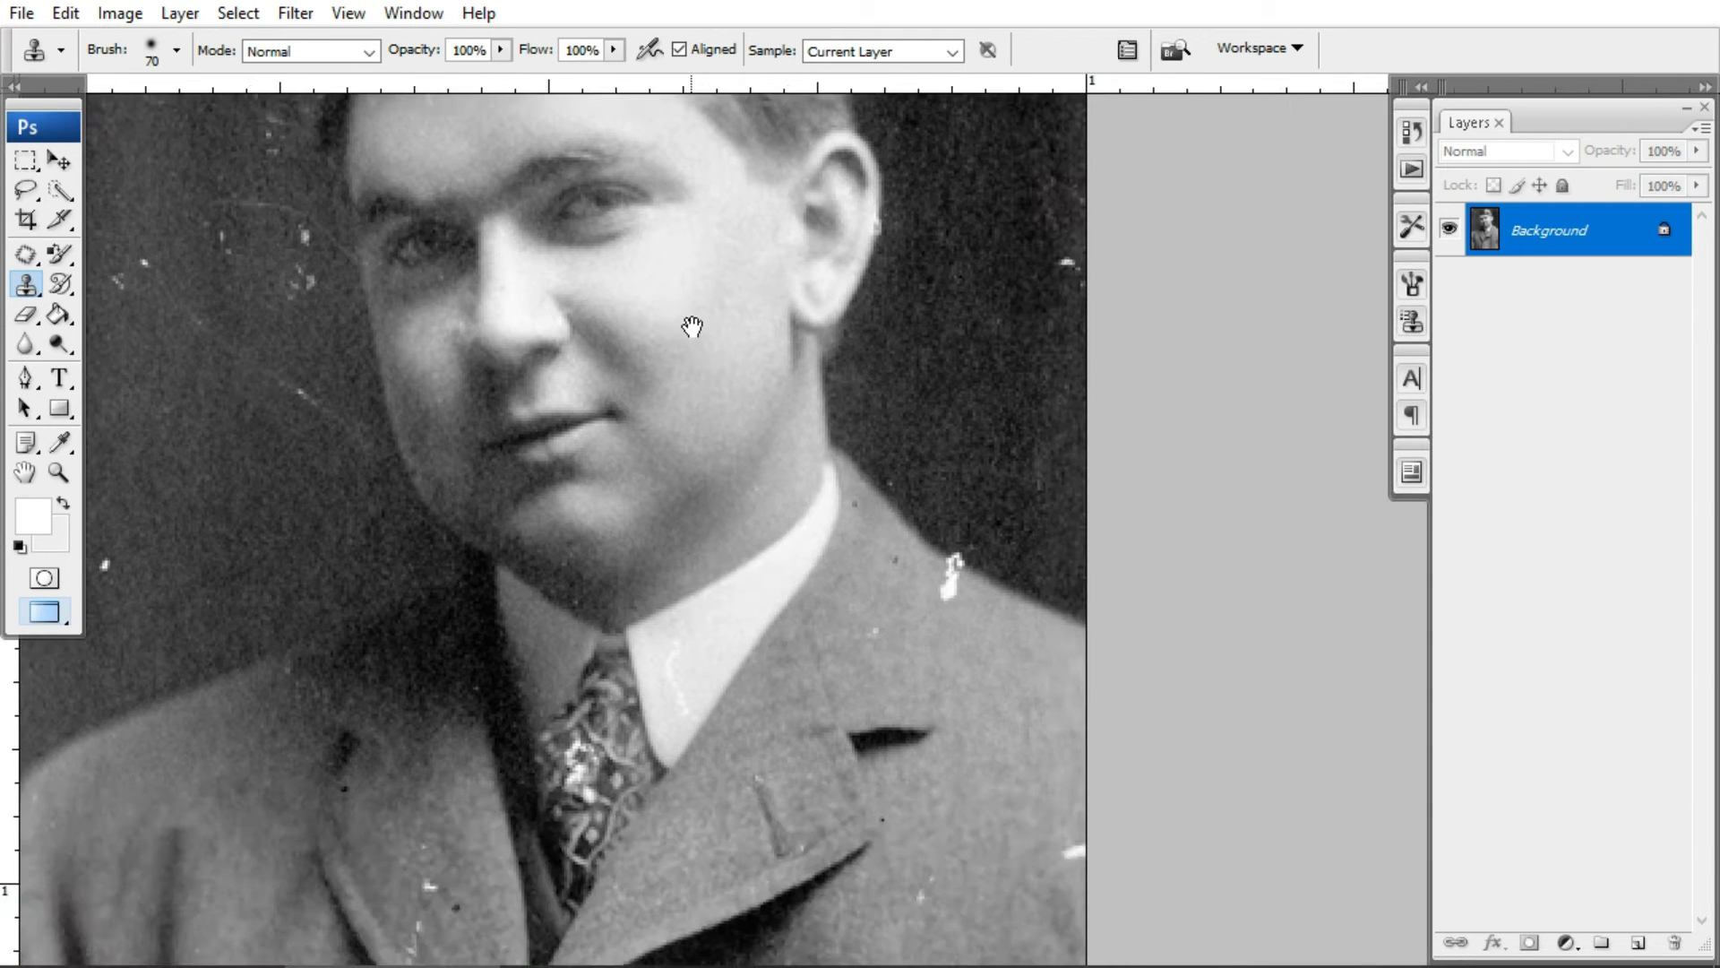
pyautogui.moveTo(908, 608); pyautogui.dragTo(949, 749)
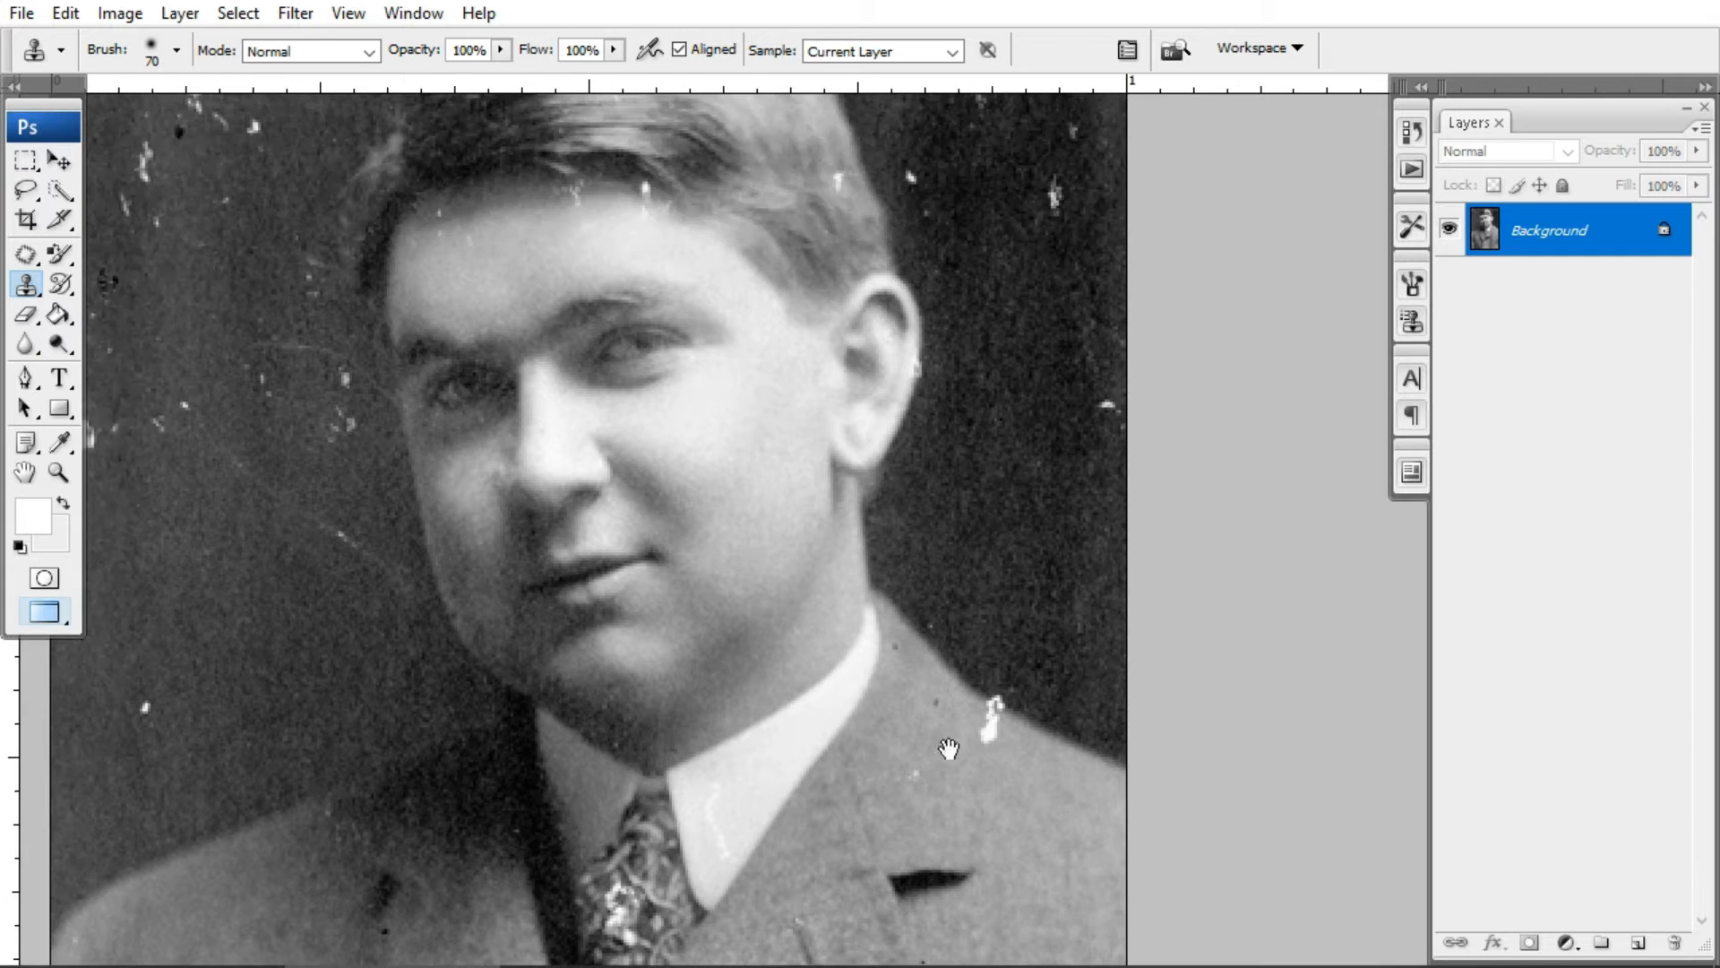
pyautogui.moveTo(595, 470); pyautogui.dragTo(945, 666)
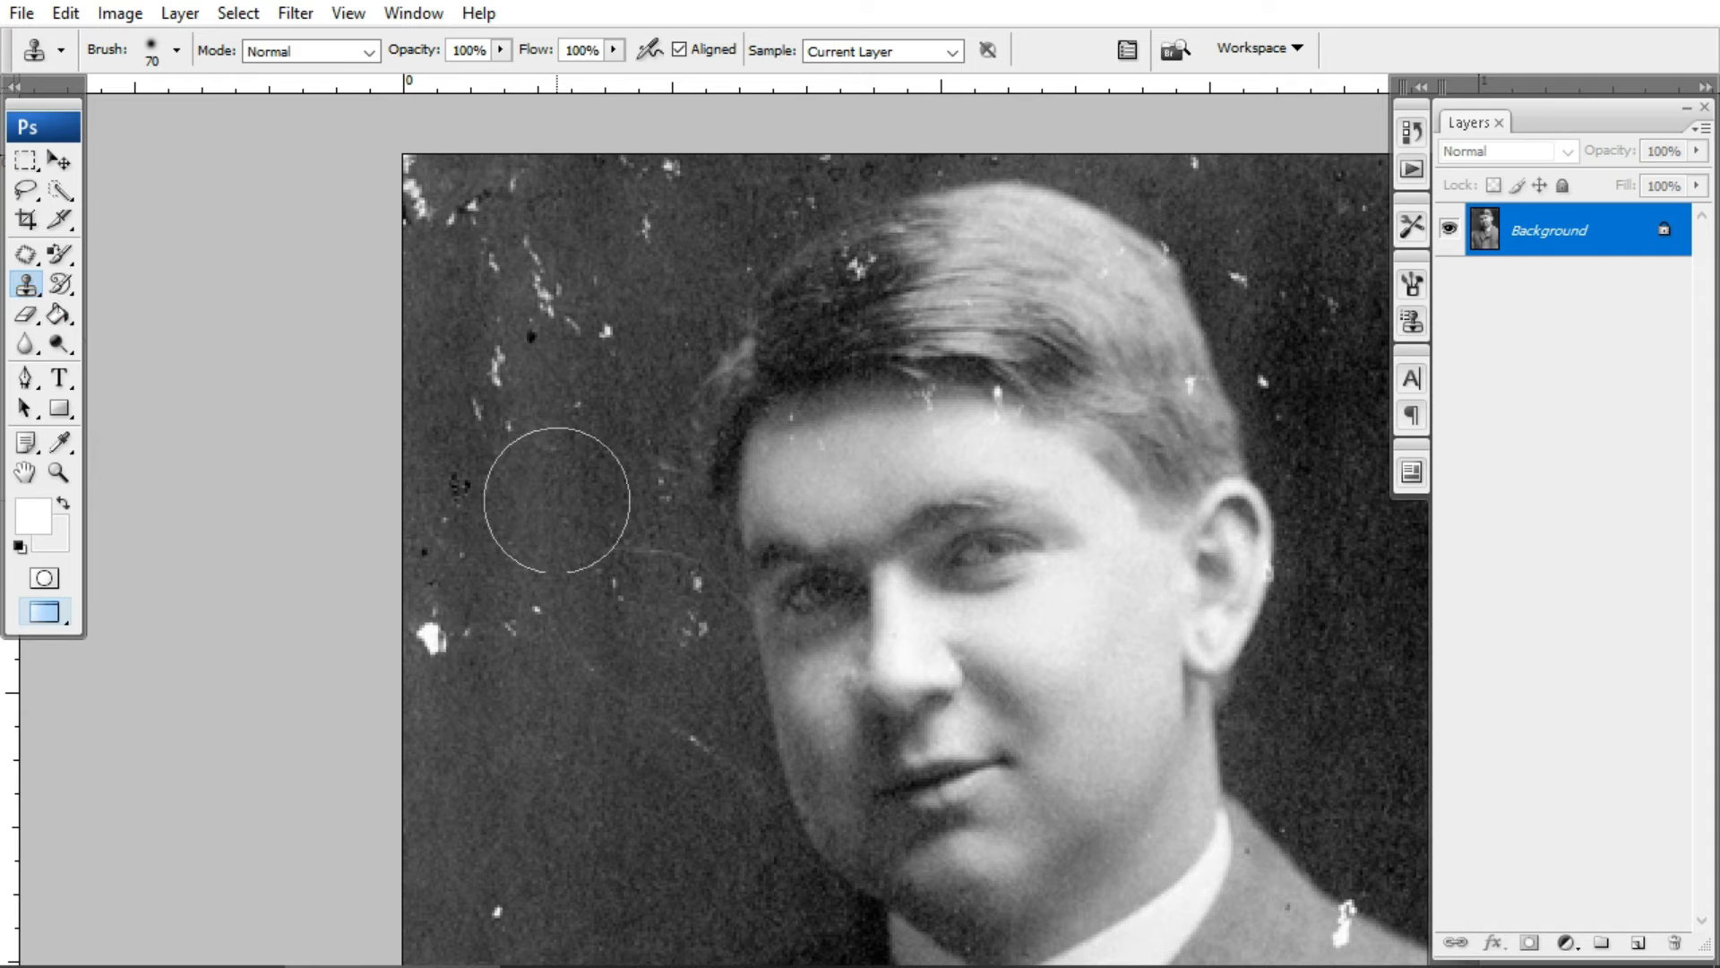
# Clone clean backdrop over the white damage in the portrait's upper-left corner, using a Clone Stamp brush of size 30.
pyautogui.moveTo(556, 499); pyautogui.dragTo(484, 519)
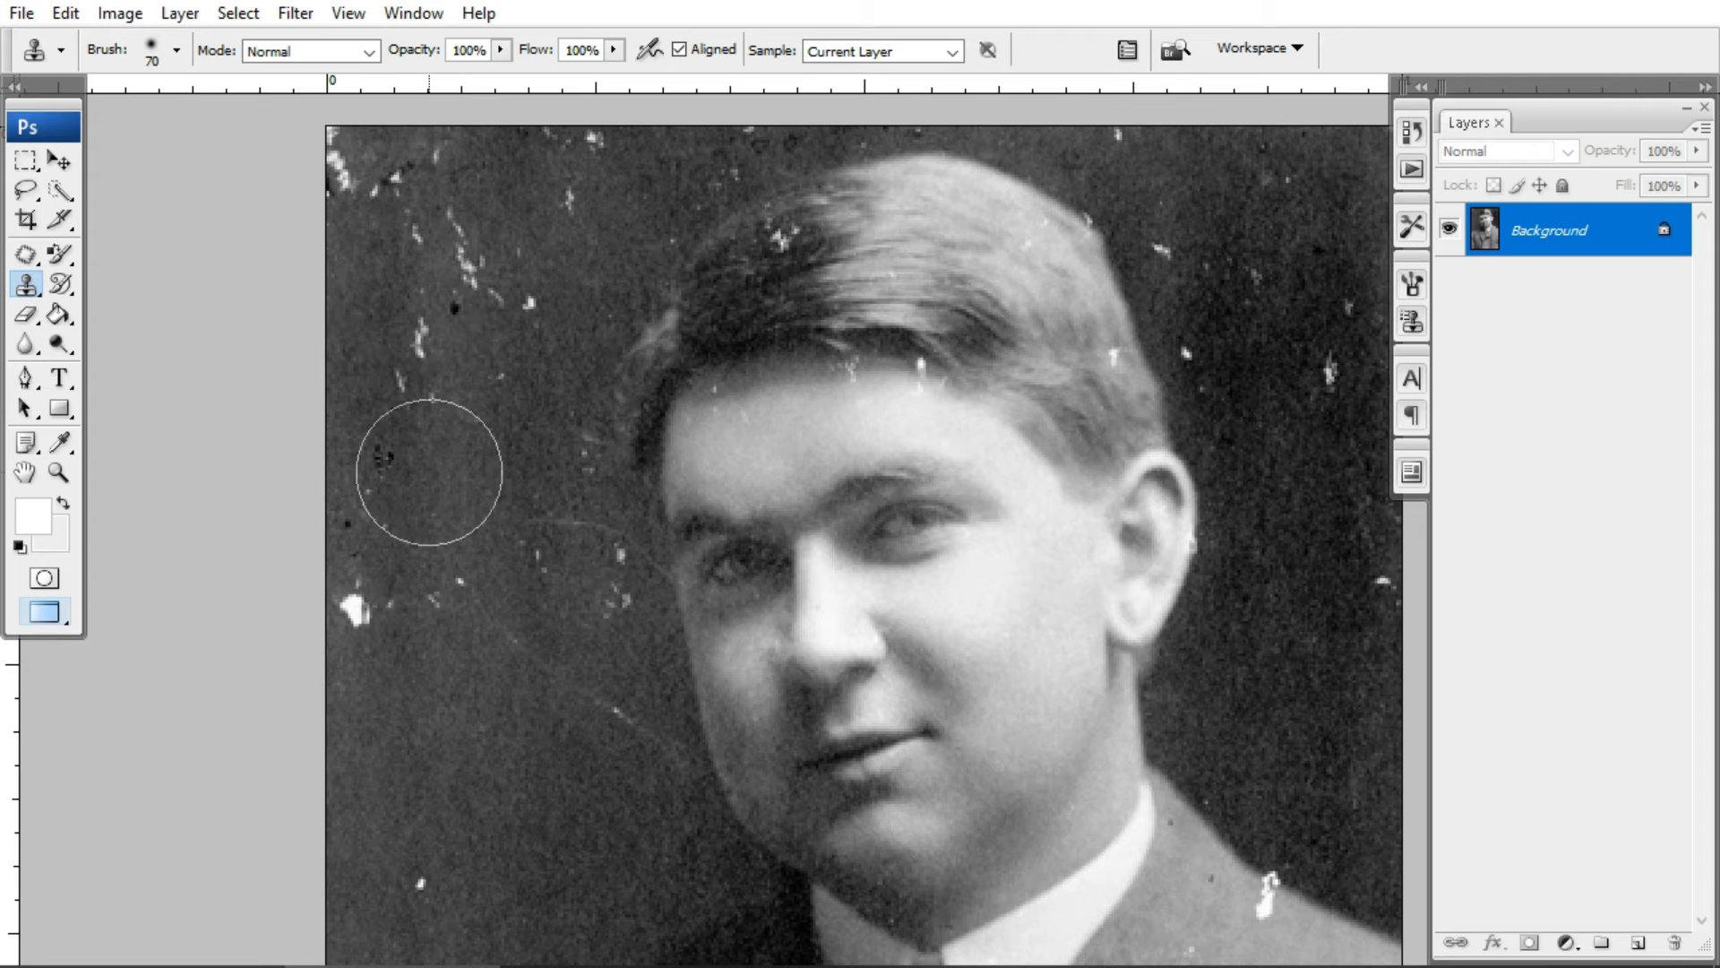
pyautogui.press('[')
pyautogui.press('[')
pyautogui.press('[')
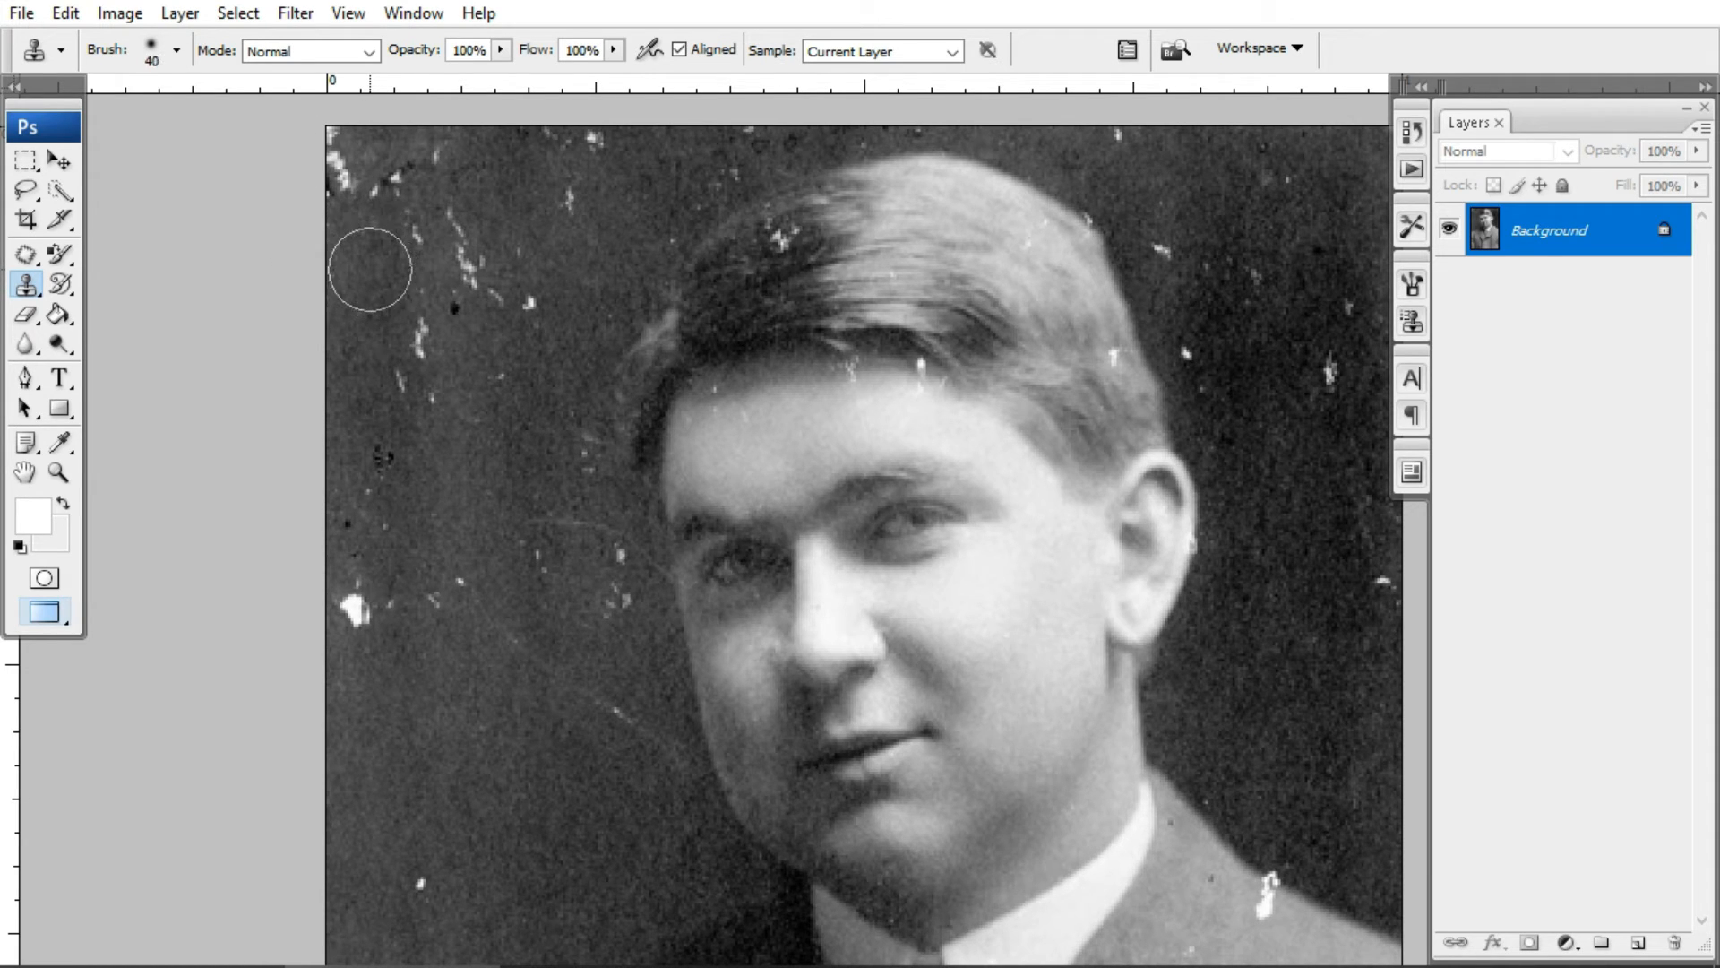
pyautogui.press('[')
pyautogui.press('[')
pyautogui.keyDown('alt'); pyautogui.click(363, 250); pyautogui.keyUp('alt')
pyautogui.moveTo(362, 180)
pyautogui.mouseDown()
pyautogui.moveTo(344, 214)
pyautogui.moveTo(359, 213)
pyautogui.moveTo(357, 241)
pyautogui.mouseUp()
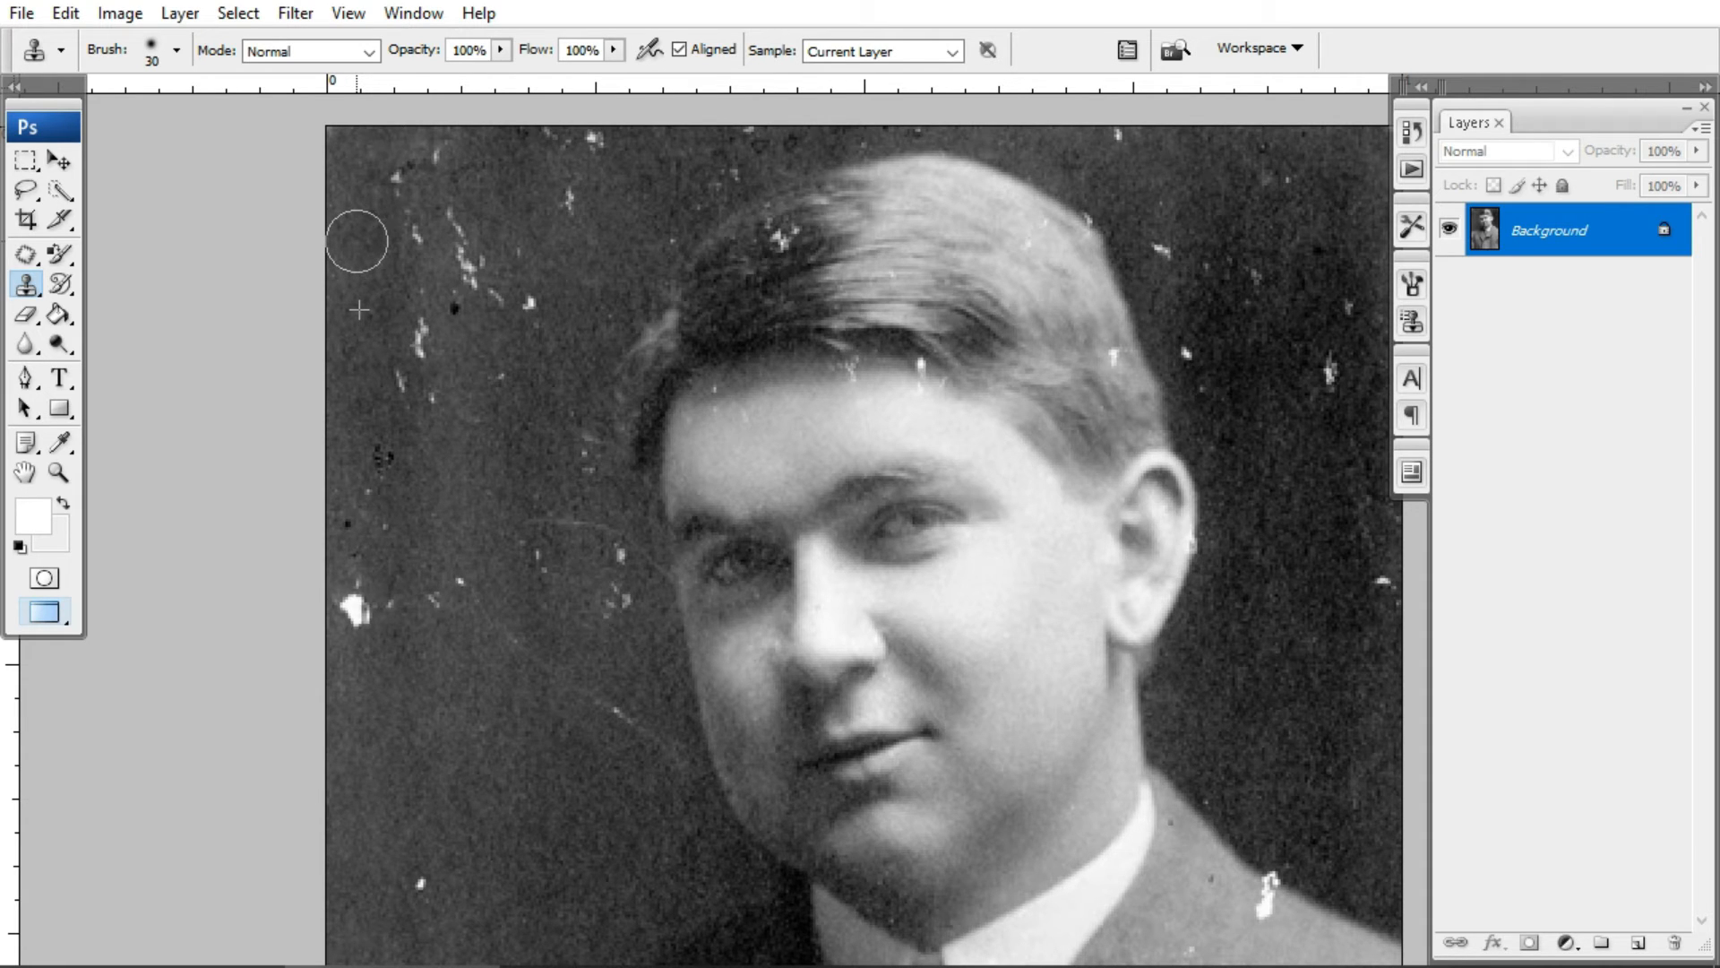
pyautogui.moveTo(357, 238); pyautogui.dragTo(358, 228)
pyautogui.moveTo(358, 232)
pyautogui.mouseDown()
pyautogui.moveTo(416, 177)
pyautogui.moveTo(384, 160)
pyautogui.moveTo(359, 173)
pyautogui.moveTo(419, 166)
pyautogui.moveTo(365, 199)
pyautogui.moveTo(403, 227)
pyautogui.moveTo(385, 244)
pyautogui.moveTo(424, 236)
pyautogui.moveTo(369, 249)
pyautogui.mouseUp()
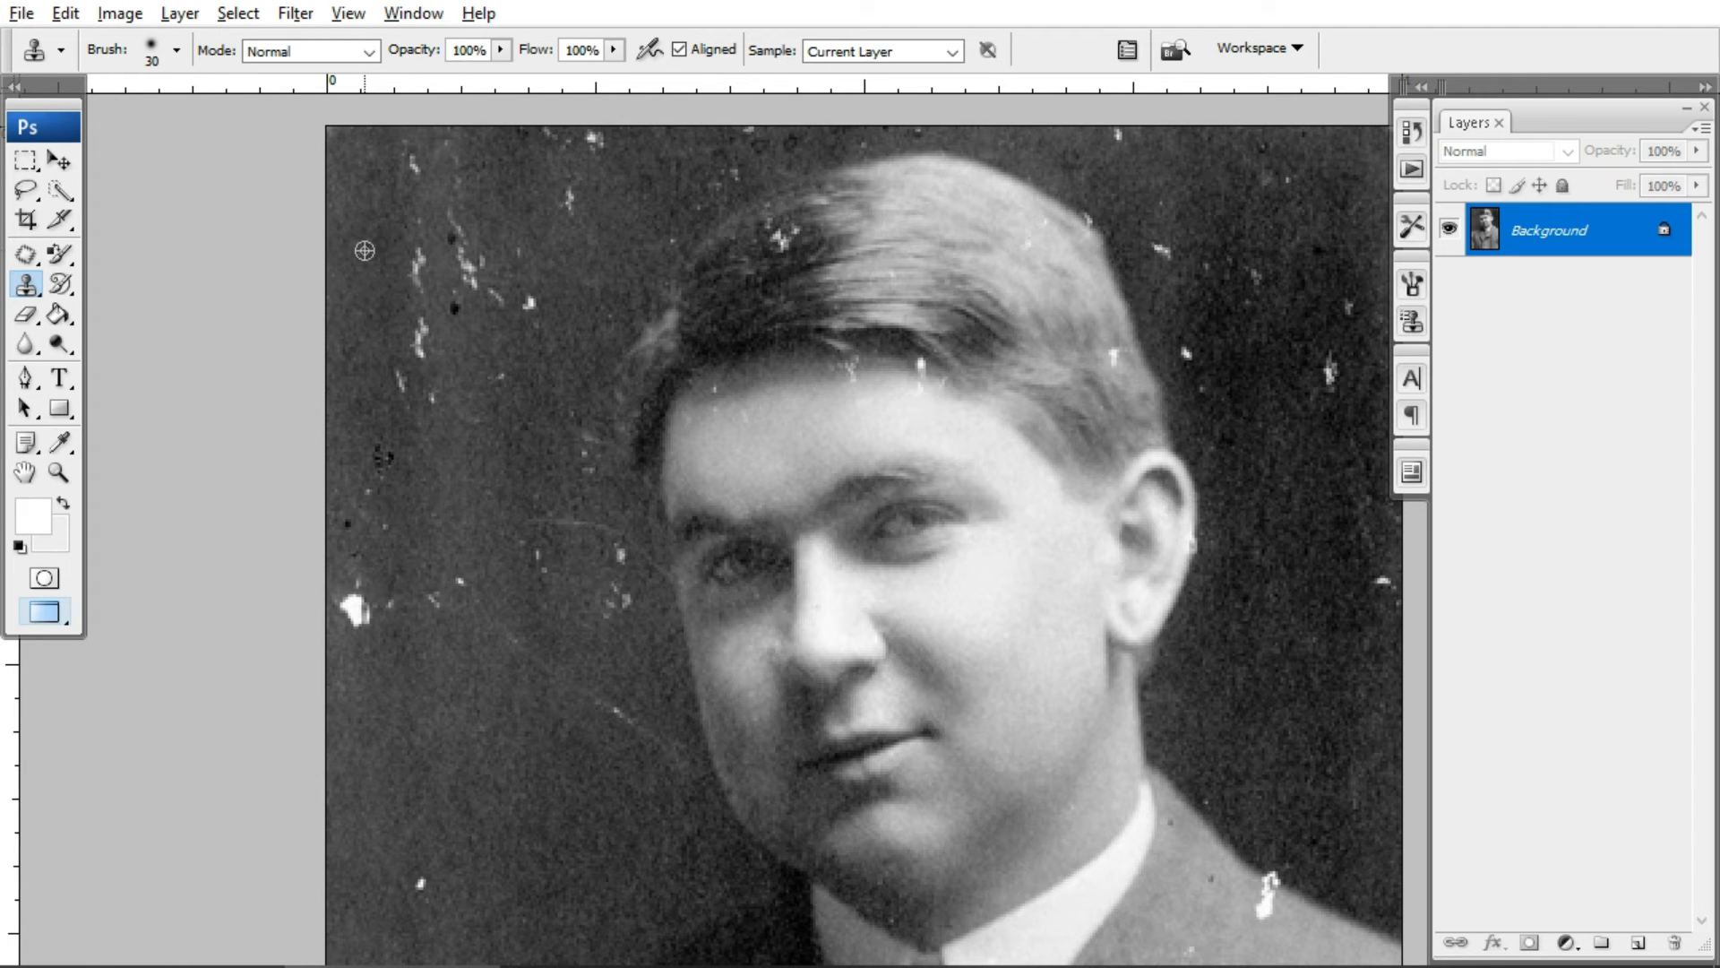
# Clone clean background texture over the vertical trail of white specks in the dark backdrop beside the head.
pyautogui.moveTo(410, 265); pyautogui.dragTo(384, 275)
pyautogui.moveTo(432, 334); pyautogui.dragTo(439, 380)
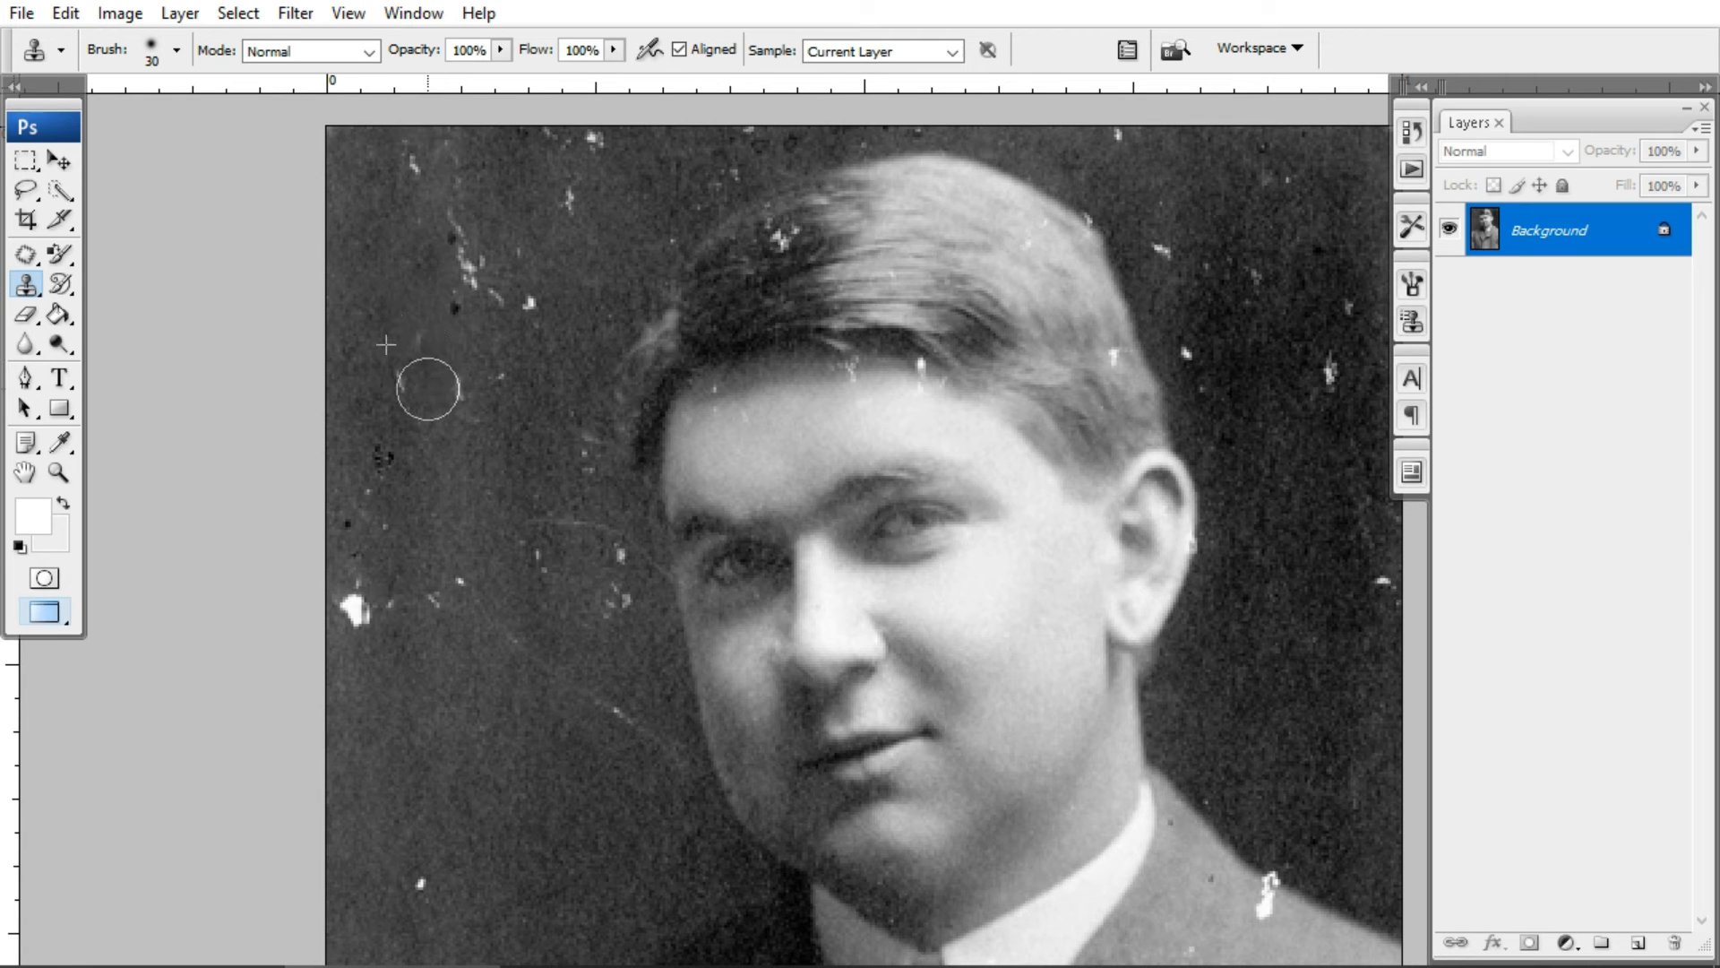
pyautogui.keyDown('alt'); pyautogui.click(378, 293); pyautogui.keyUp('alt')
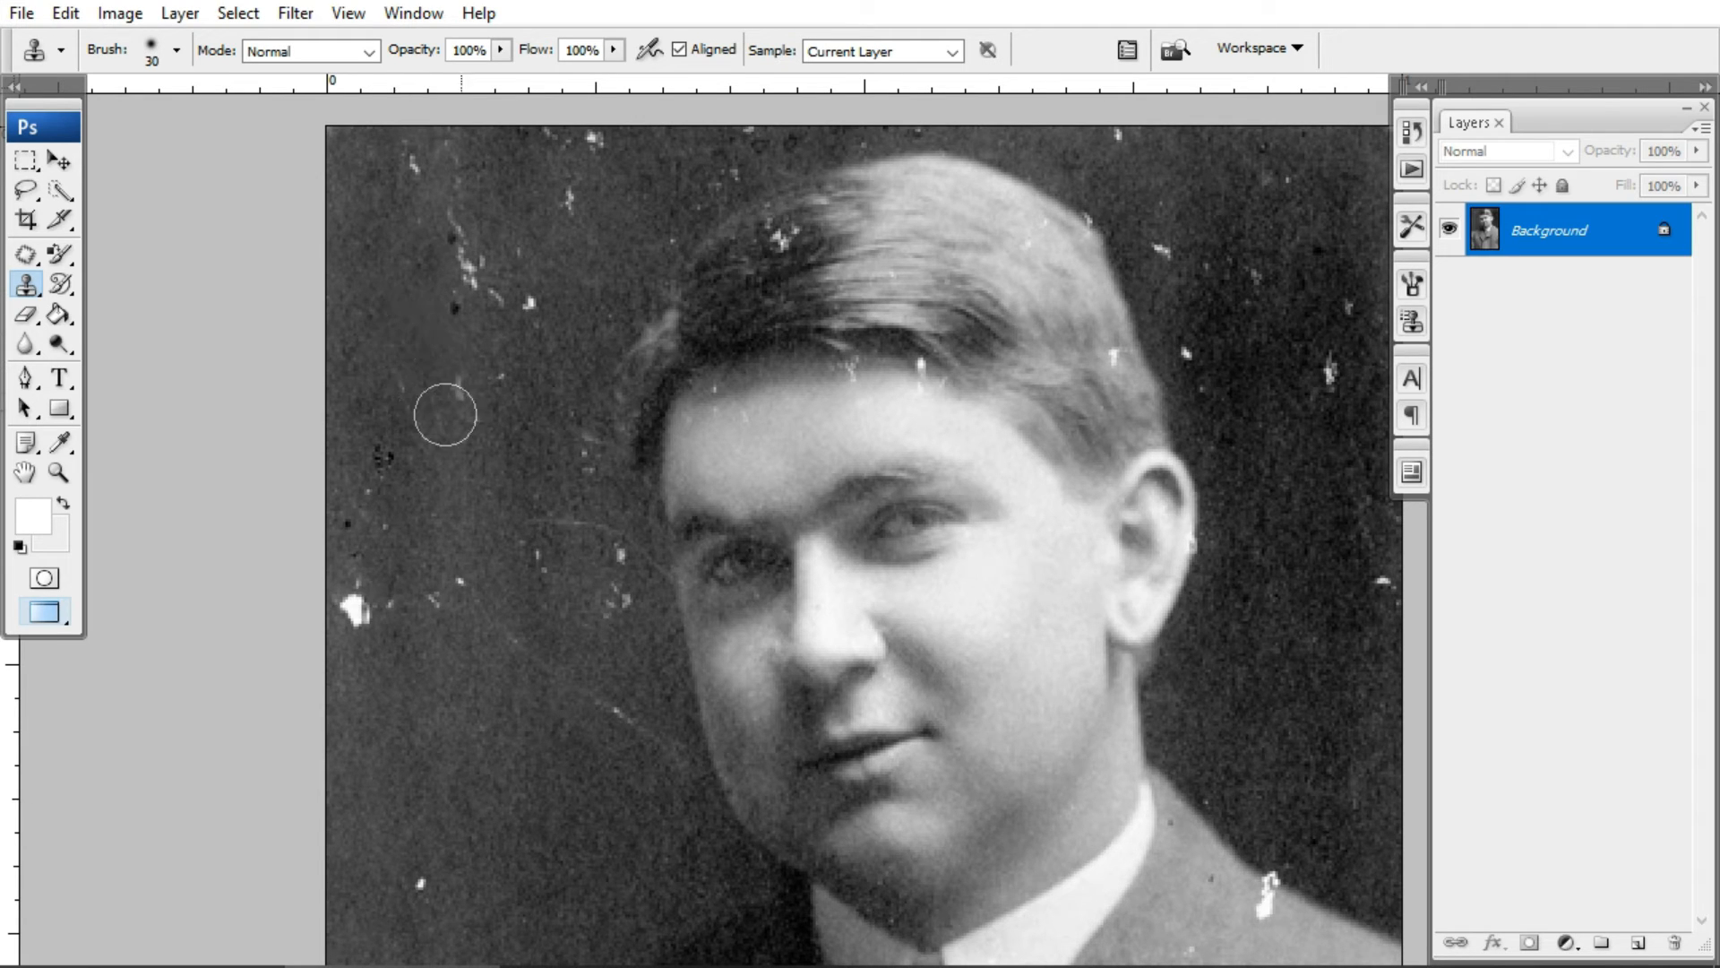
pyautogui.moveTo(458, 375)
pyautogui.mouseDown()
pyautogui.moveTo(487, 385)
pyautogui.moveTo(460, 399)
pyautogui.mouseUp()
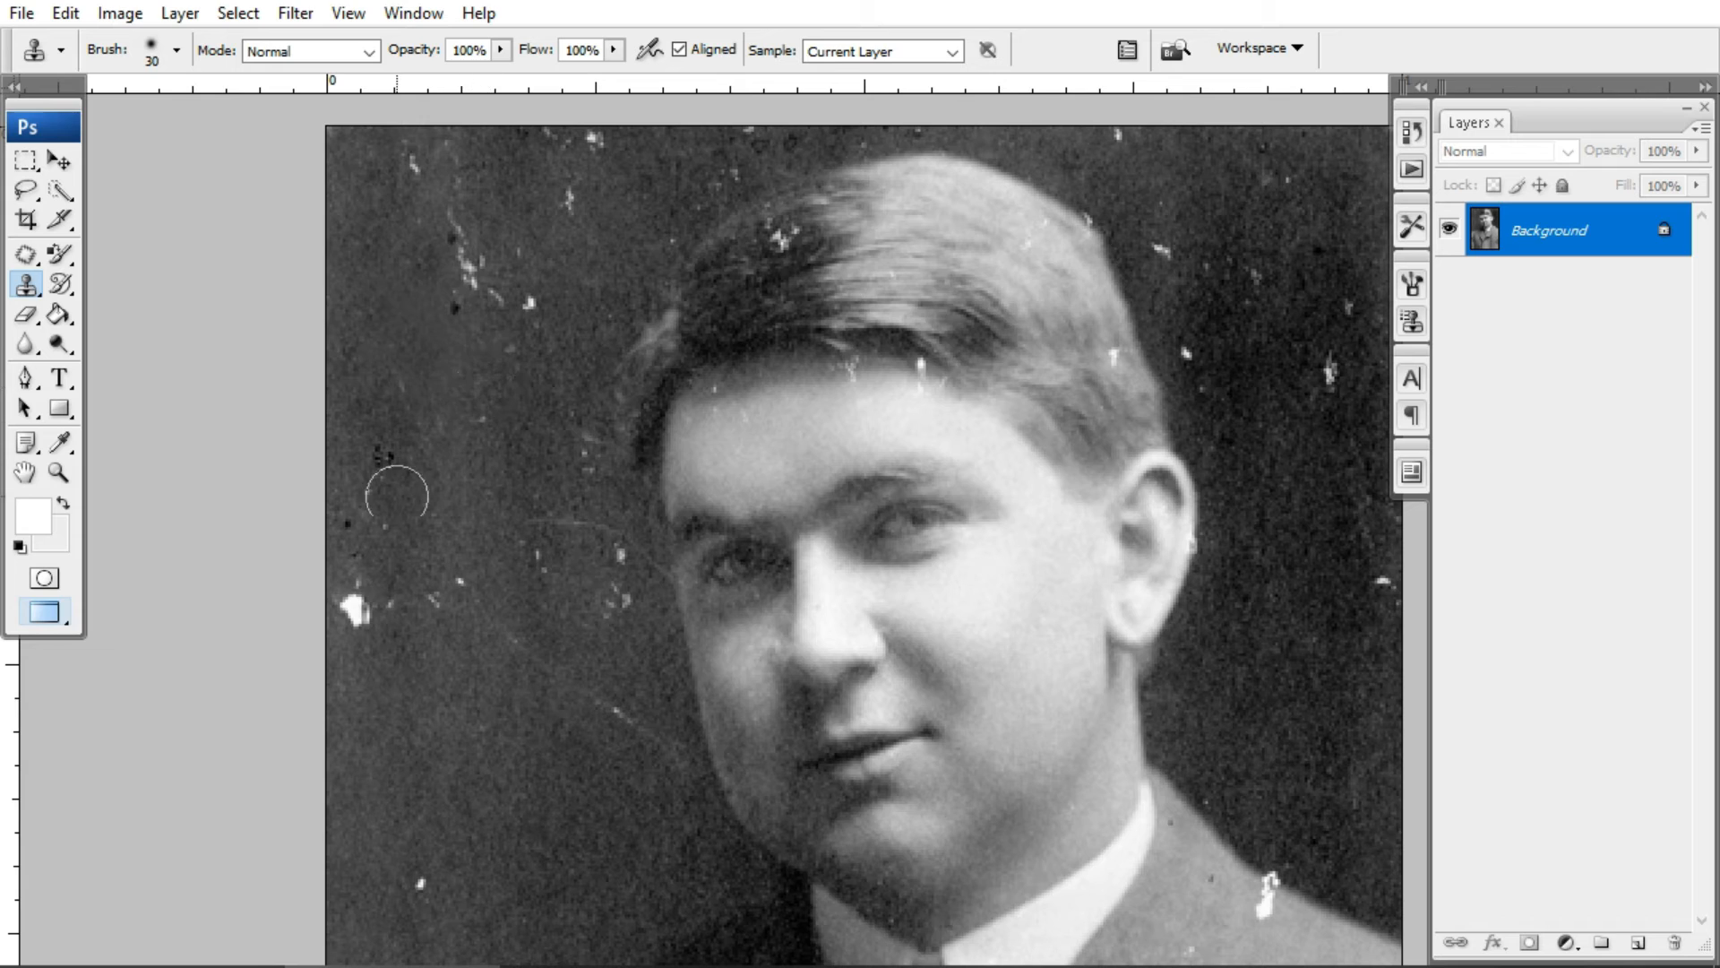
# Clone over the large white spot near the portrait's left edge and the cluster of black specks above it.
pyautogui.keyDown('alt'); pyautogui.click(411, 557); pyautogui.keyUp('alt')
pyautogui.moveTo(355, 593)
pyautogui.mouseDown()
pyautogui.moveTo(382, 639)
pyautogui.moveTo(465, 564)
pyautogui.moveTo(380, 636)
pyautogui.mouseUp()
pyautogui.keyDown('alt'); pyautogui.click(465, 496); pyautogui.keyUp('alt')
pyautogui.keyDown('alt'); pyautogui.click(436, 444); pyautogui.keyUp('alt')
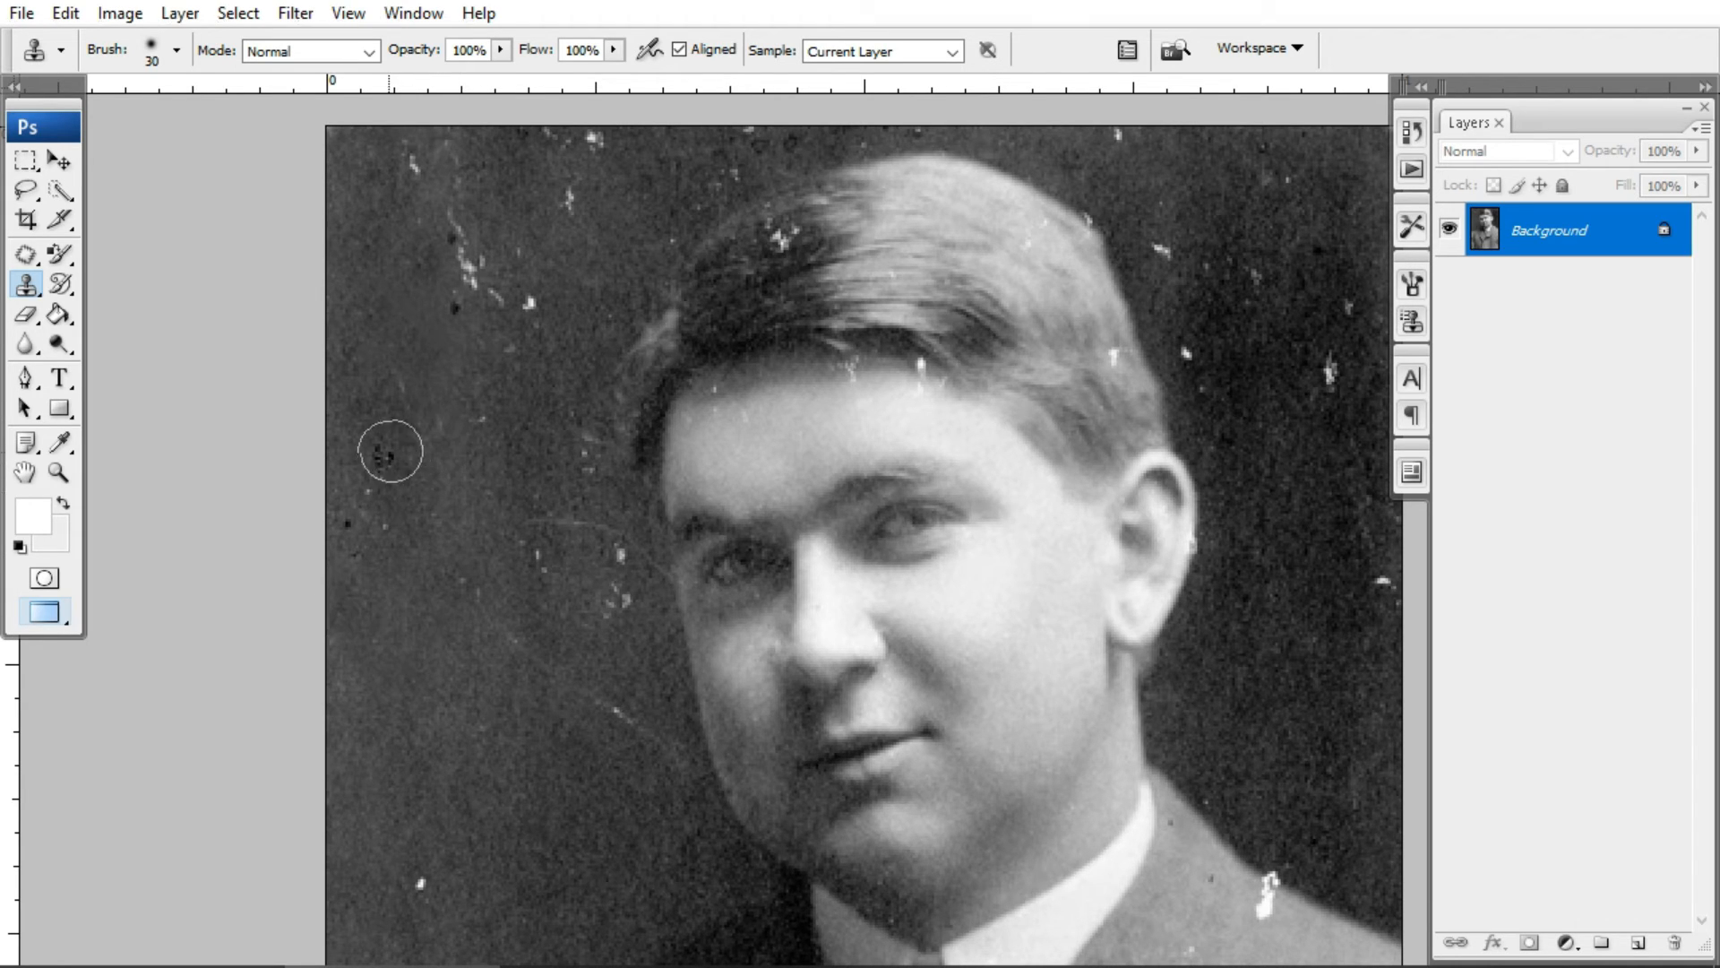
pyautogui.moveTo(391, 452); pyautogui.dragTo(376, 488)
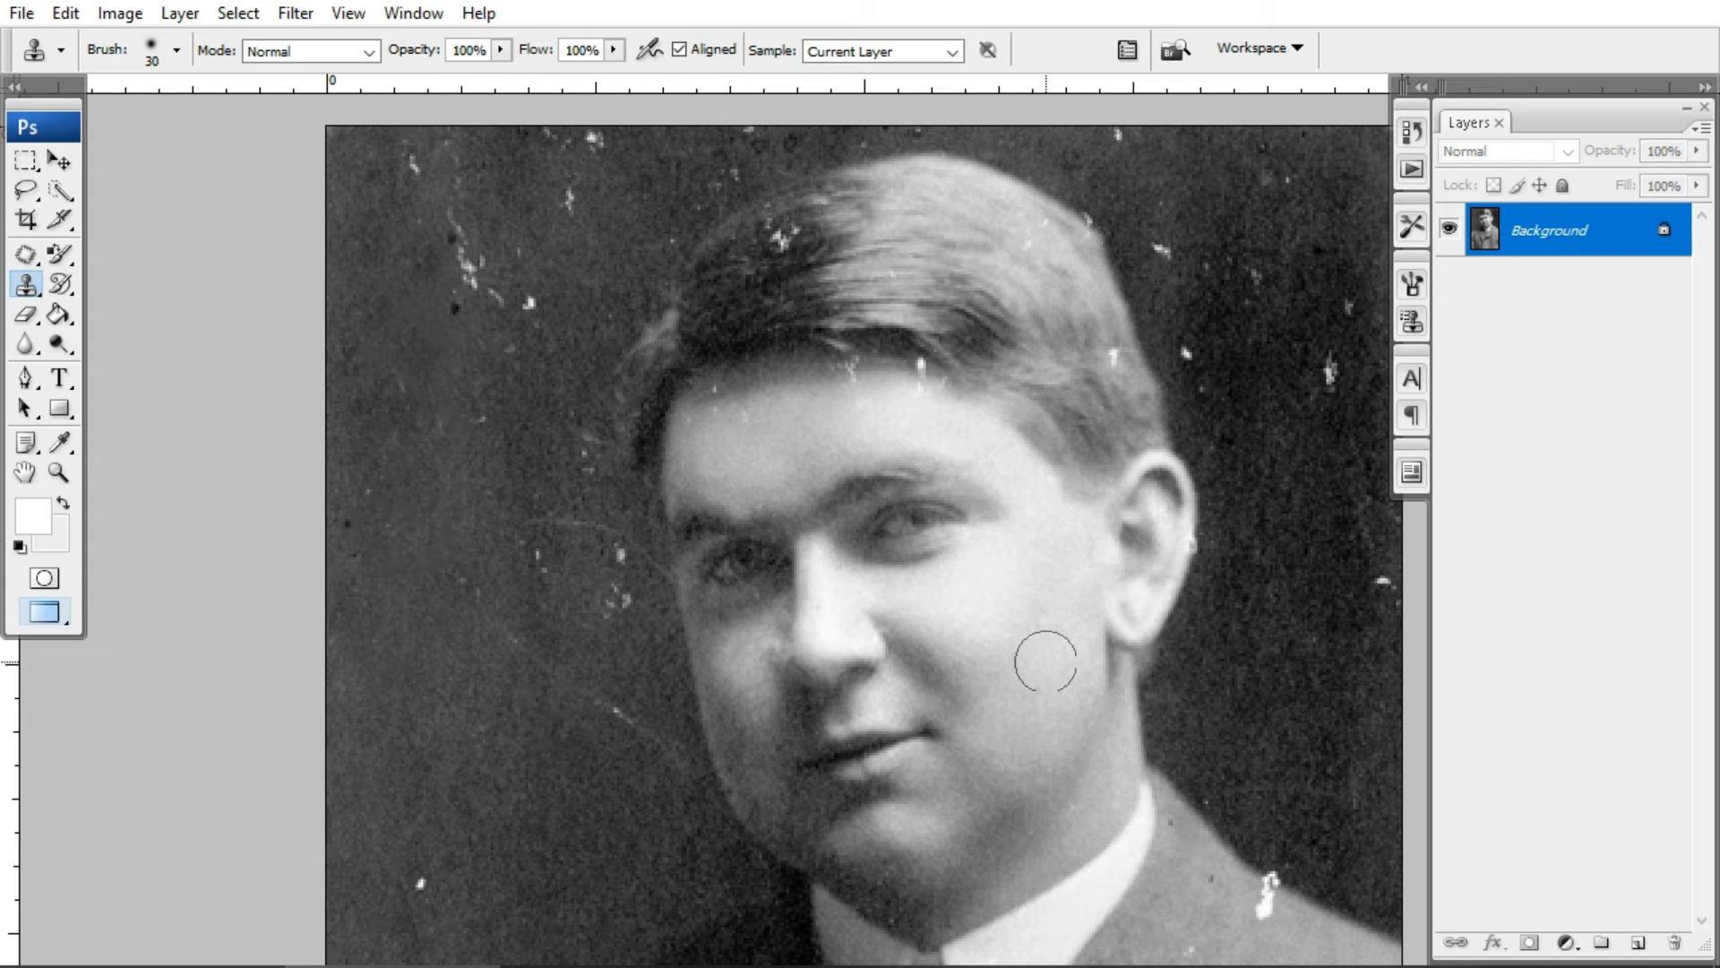
# Clone jacket fabric over the white scratch on the sleeve near the portrait's lower-right corner.
pyautogui.scroll(-5, 1072, 595)
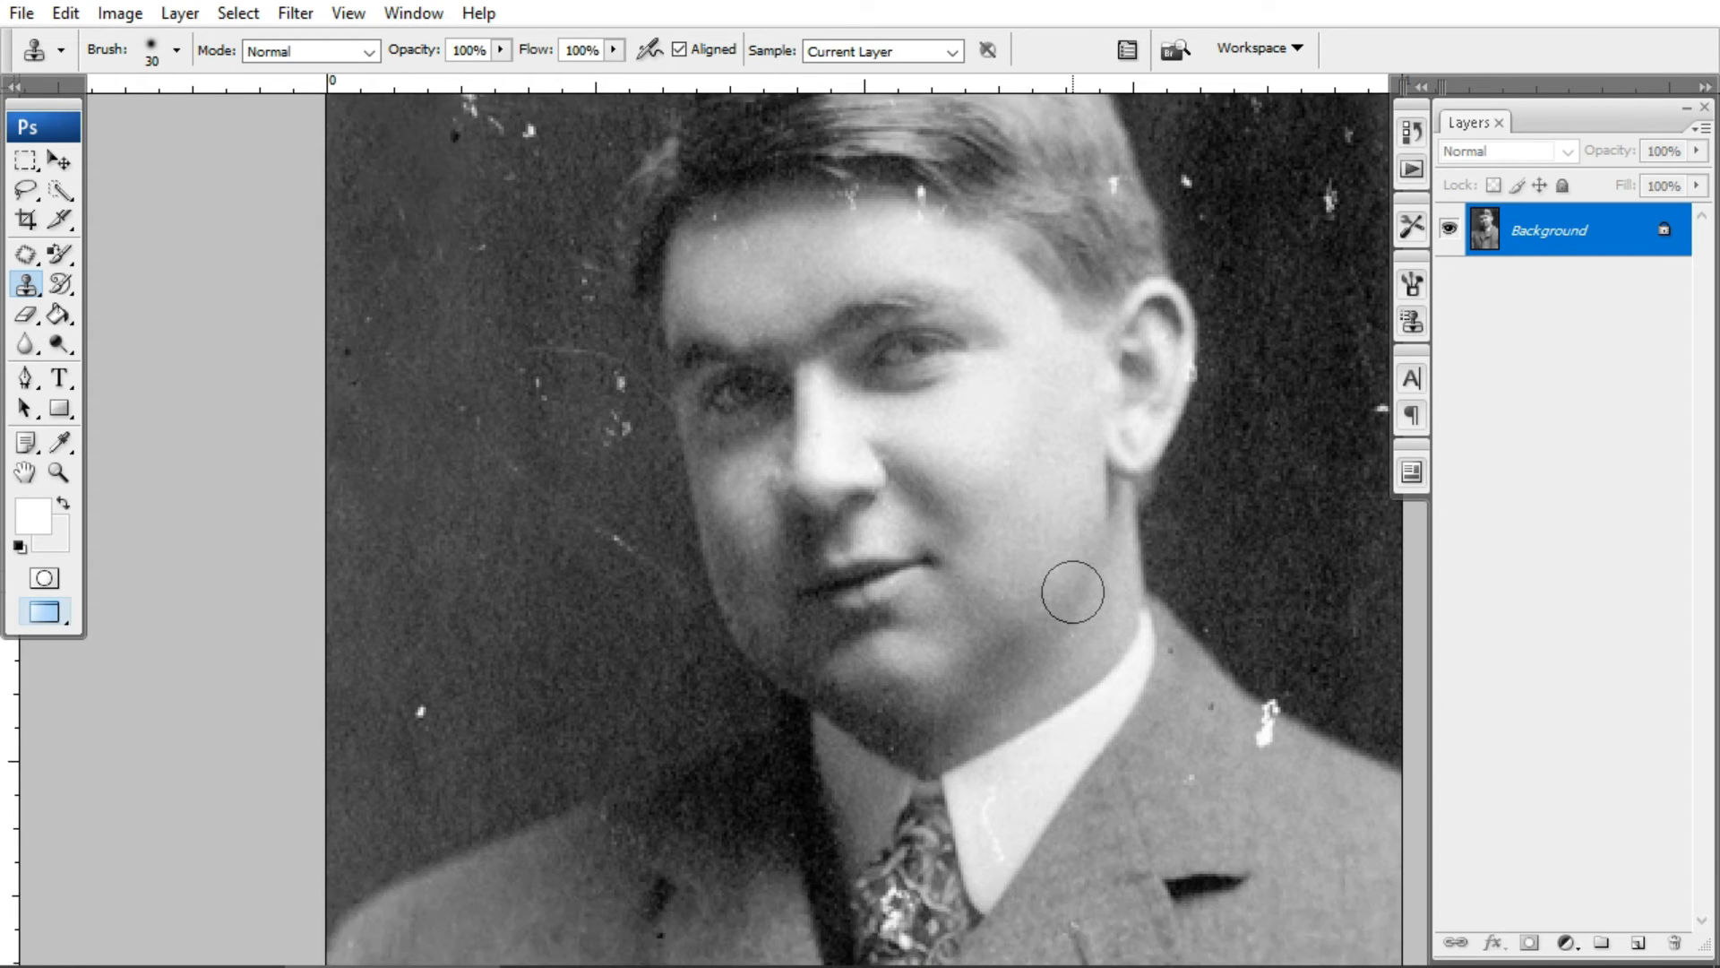
pyautogui.press('space')
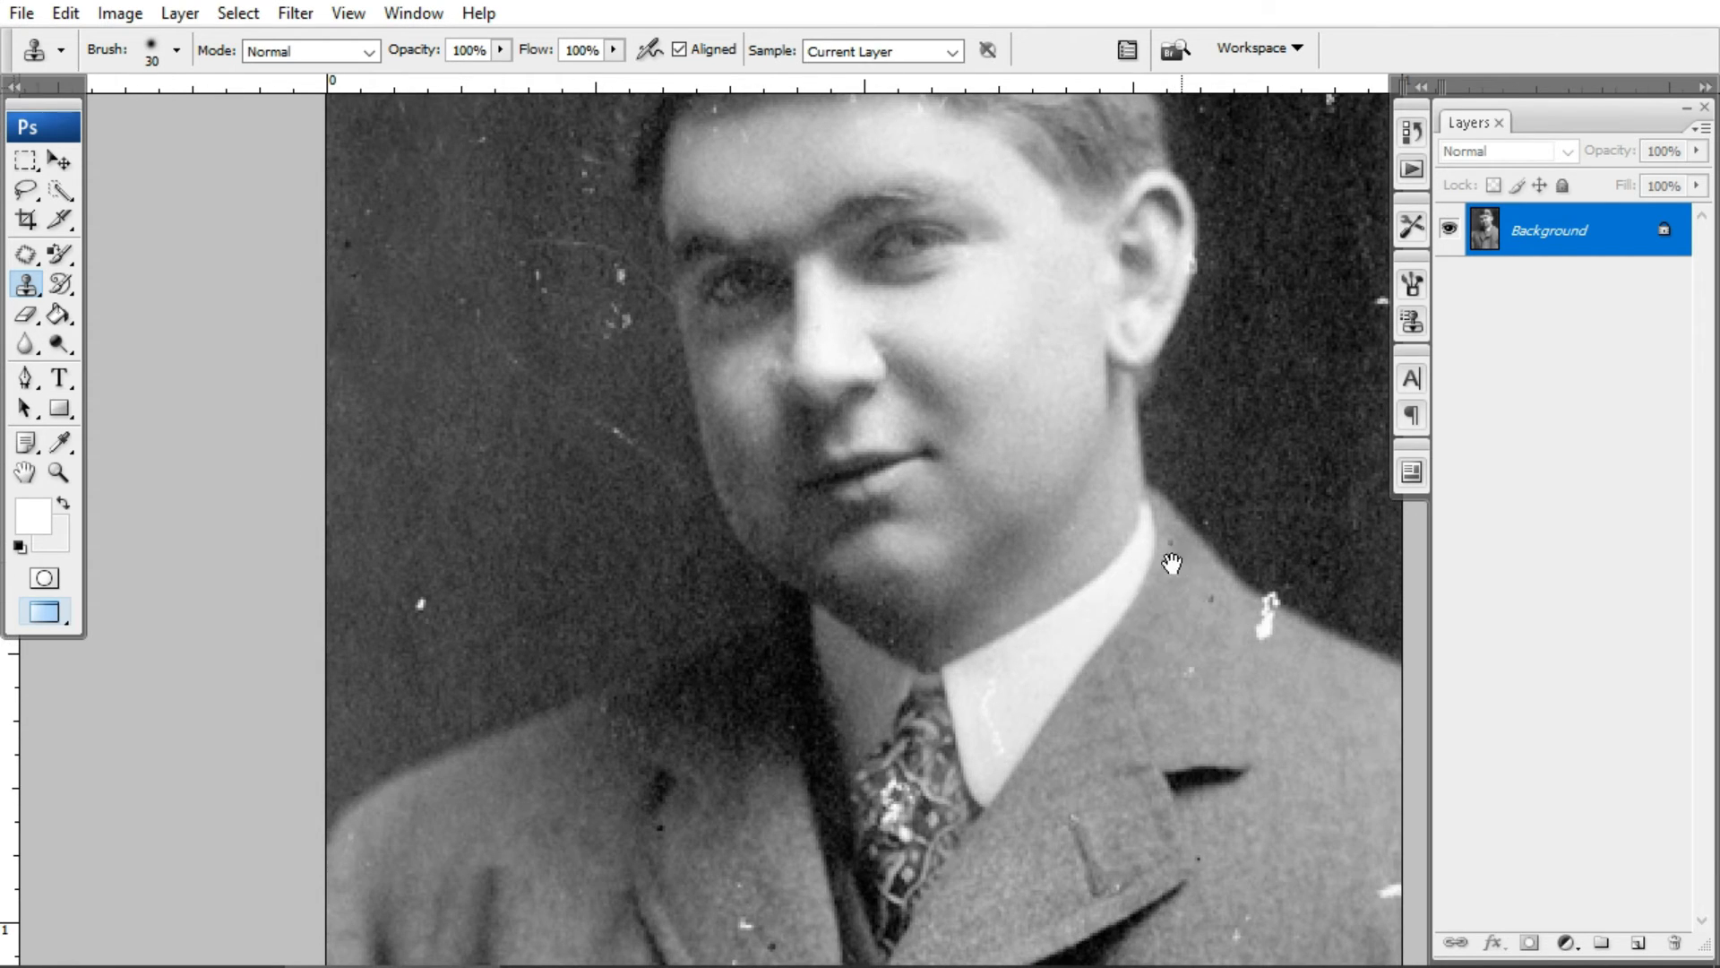
pyautogui.moveTo(1171, 564); pyautogui.dragTo(718, 499)
pyautogui.moveTo(851, 707); pyautogui.dragTo(1048, 269)
pyautogui.moveTo(960, 783); pyautogui.dragTo(790, 475)
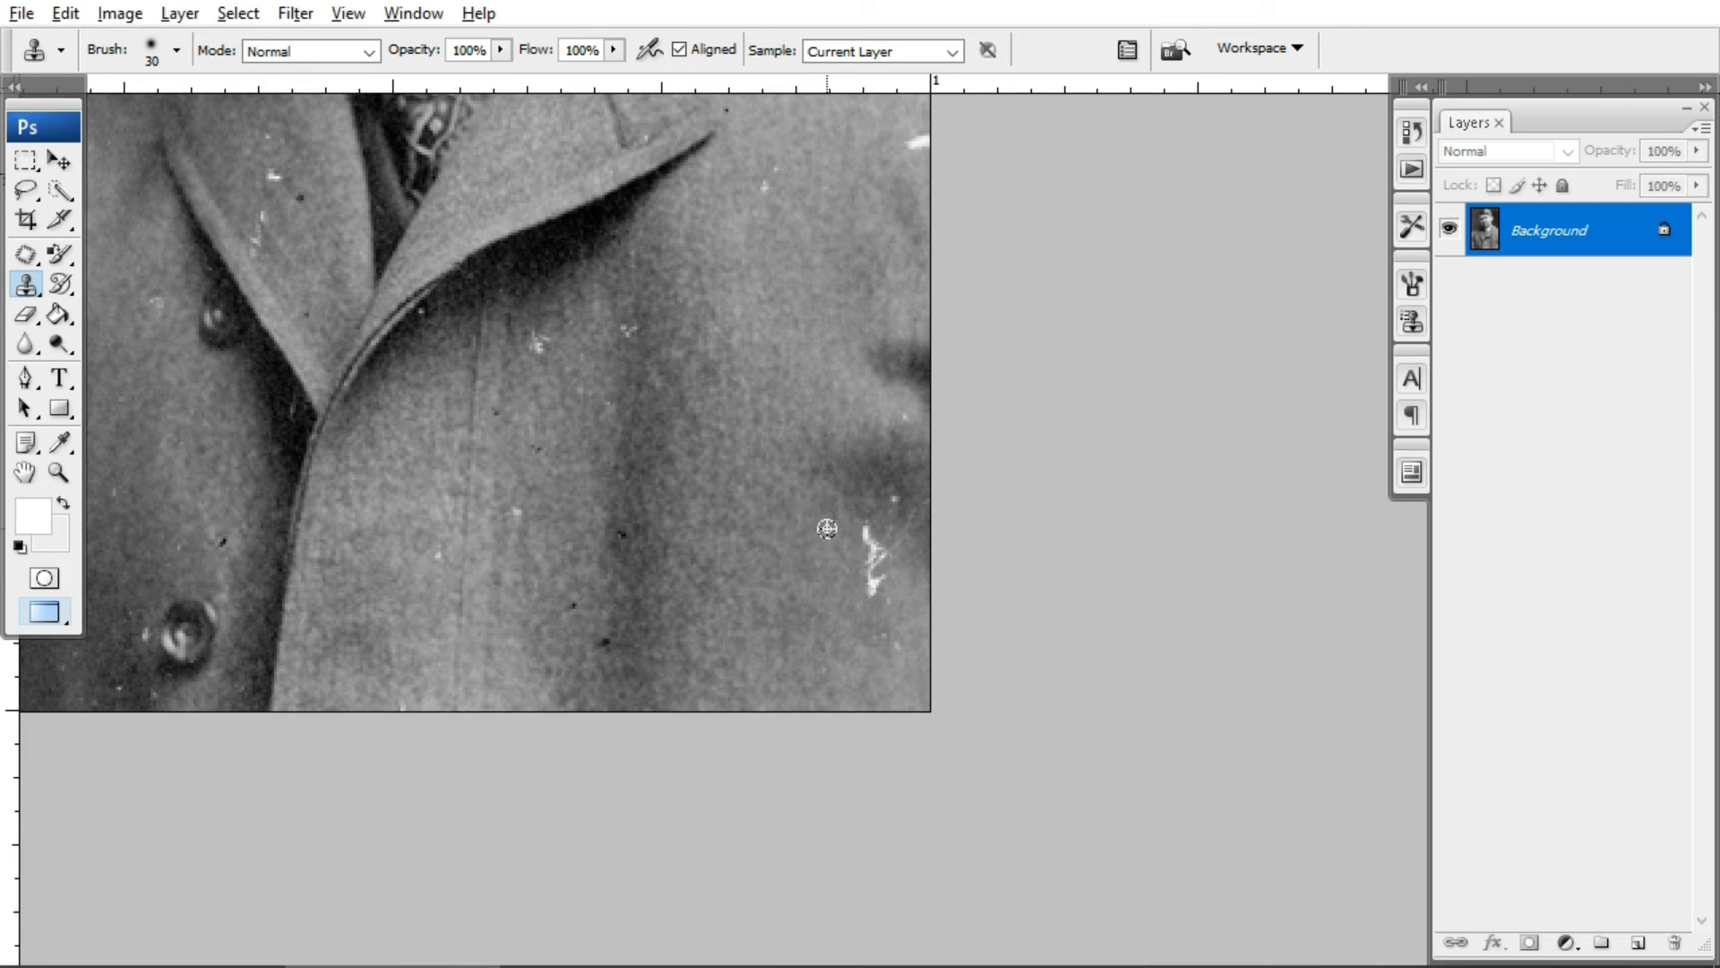
pyautogui.click(870, 580)
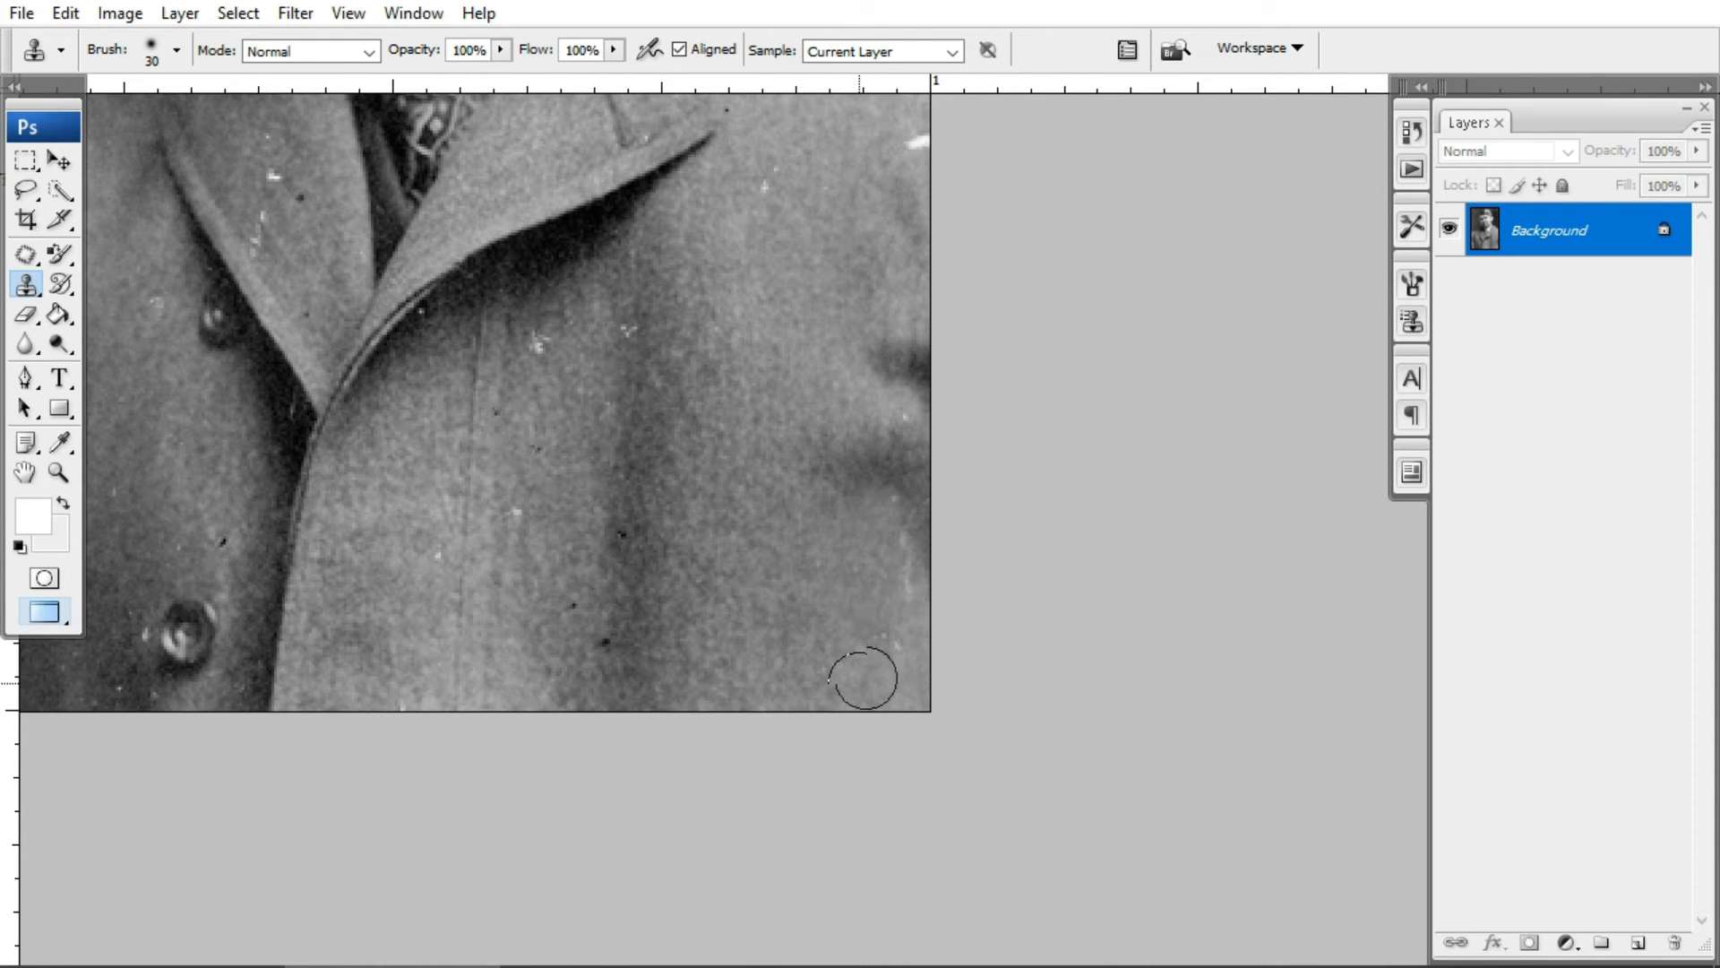
# Repair the white damage on the jacket's shoulder edge by cloning nearby fabric and dark backdrop along the contour.
pyautogui.moveTo(753, 338); pyautogui.dragTo(742, 705)
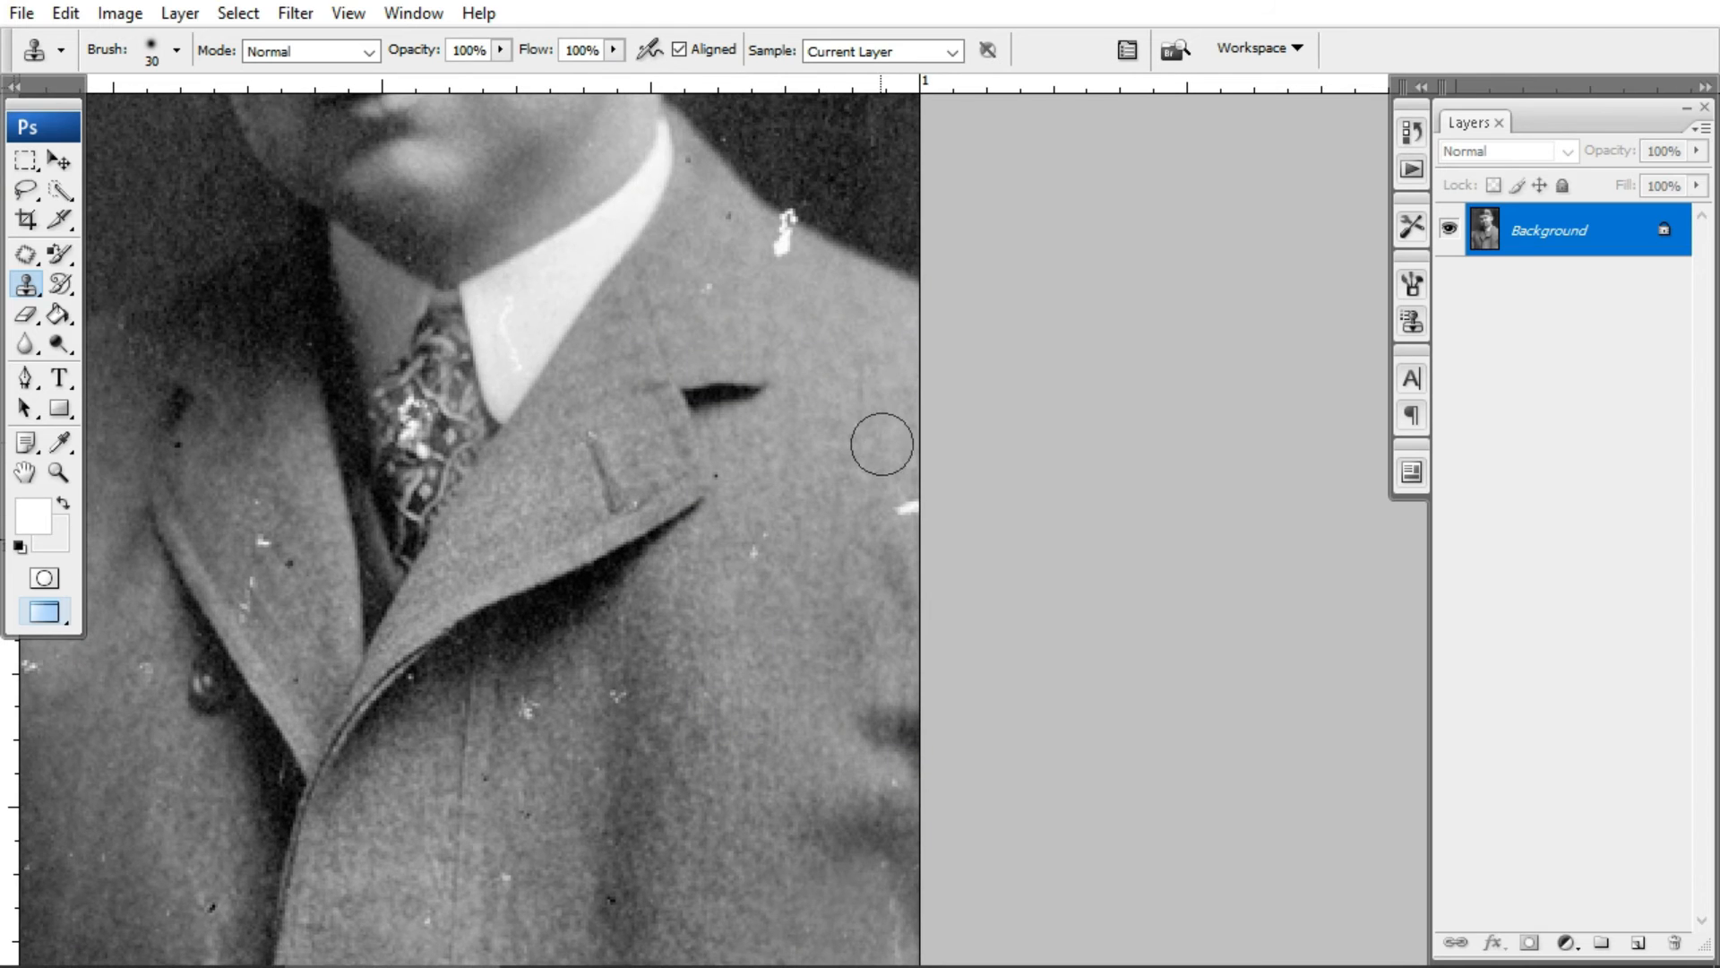
pyautogui.moveTo(831, 413); pyautogui.dragTo(902, 721)
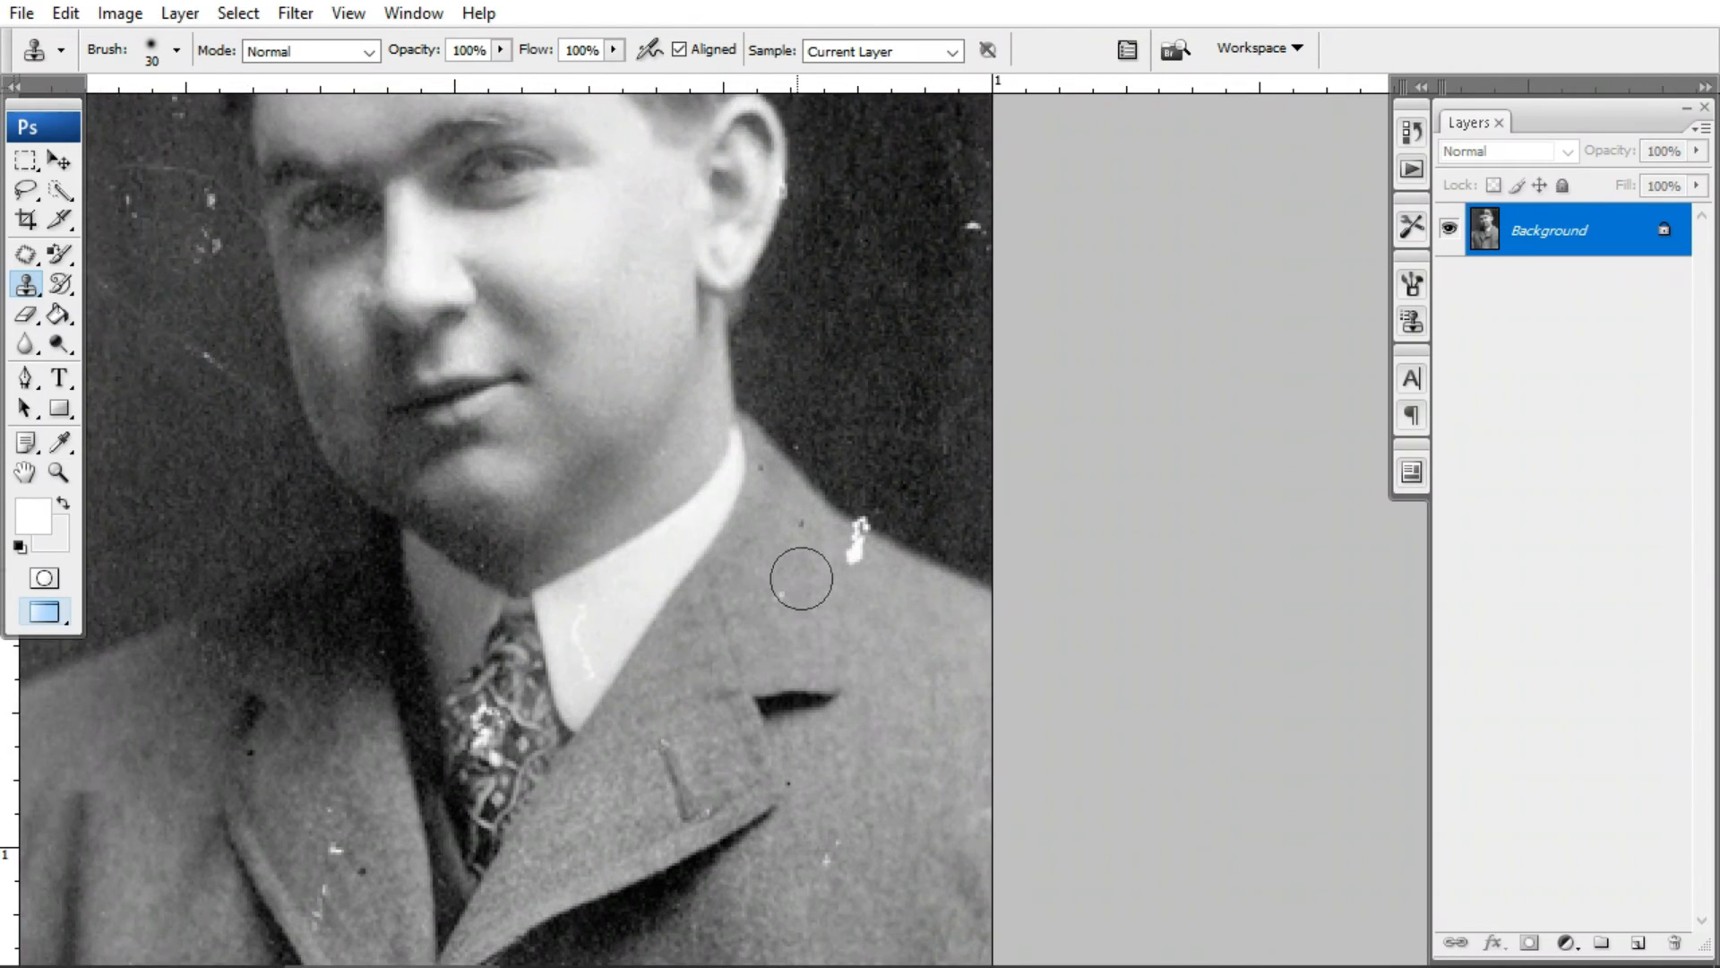
pyautogui.click(847, 556)
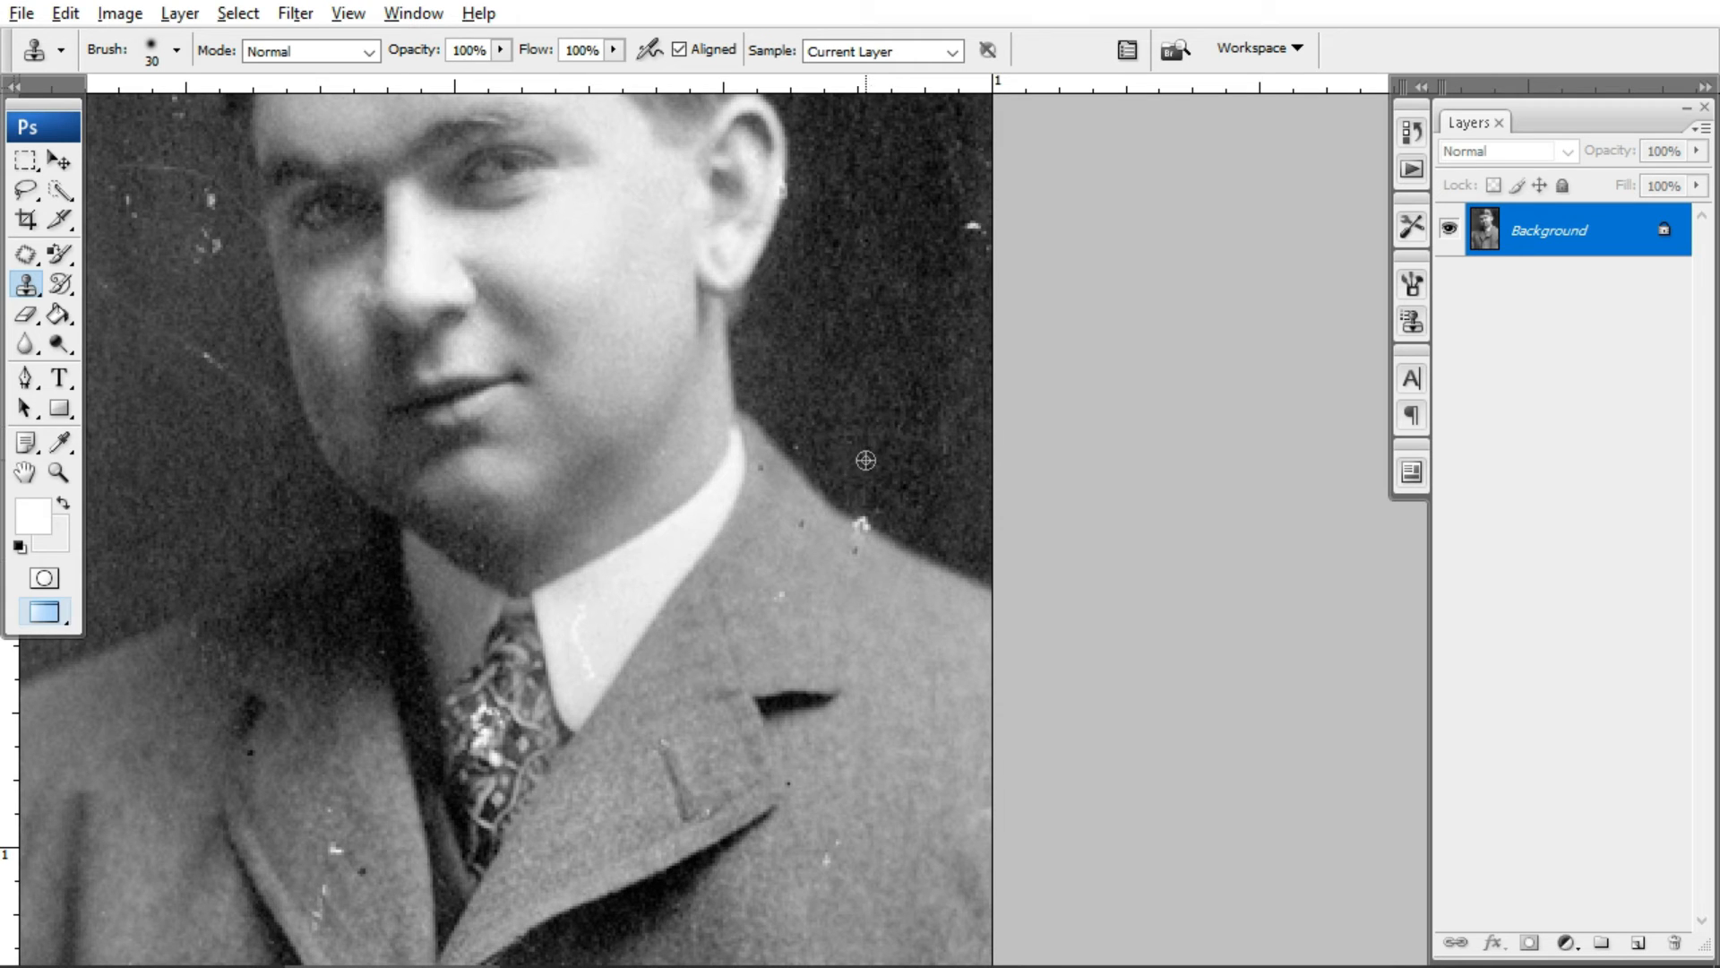
pyautogui.click(873, 516)
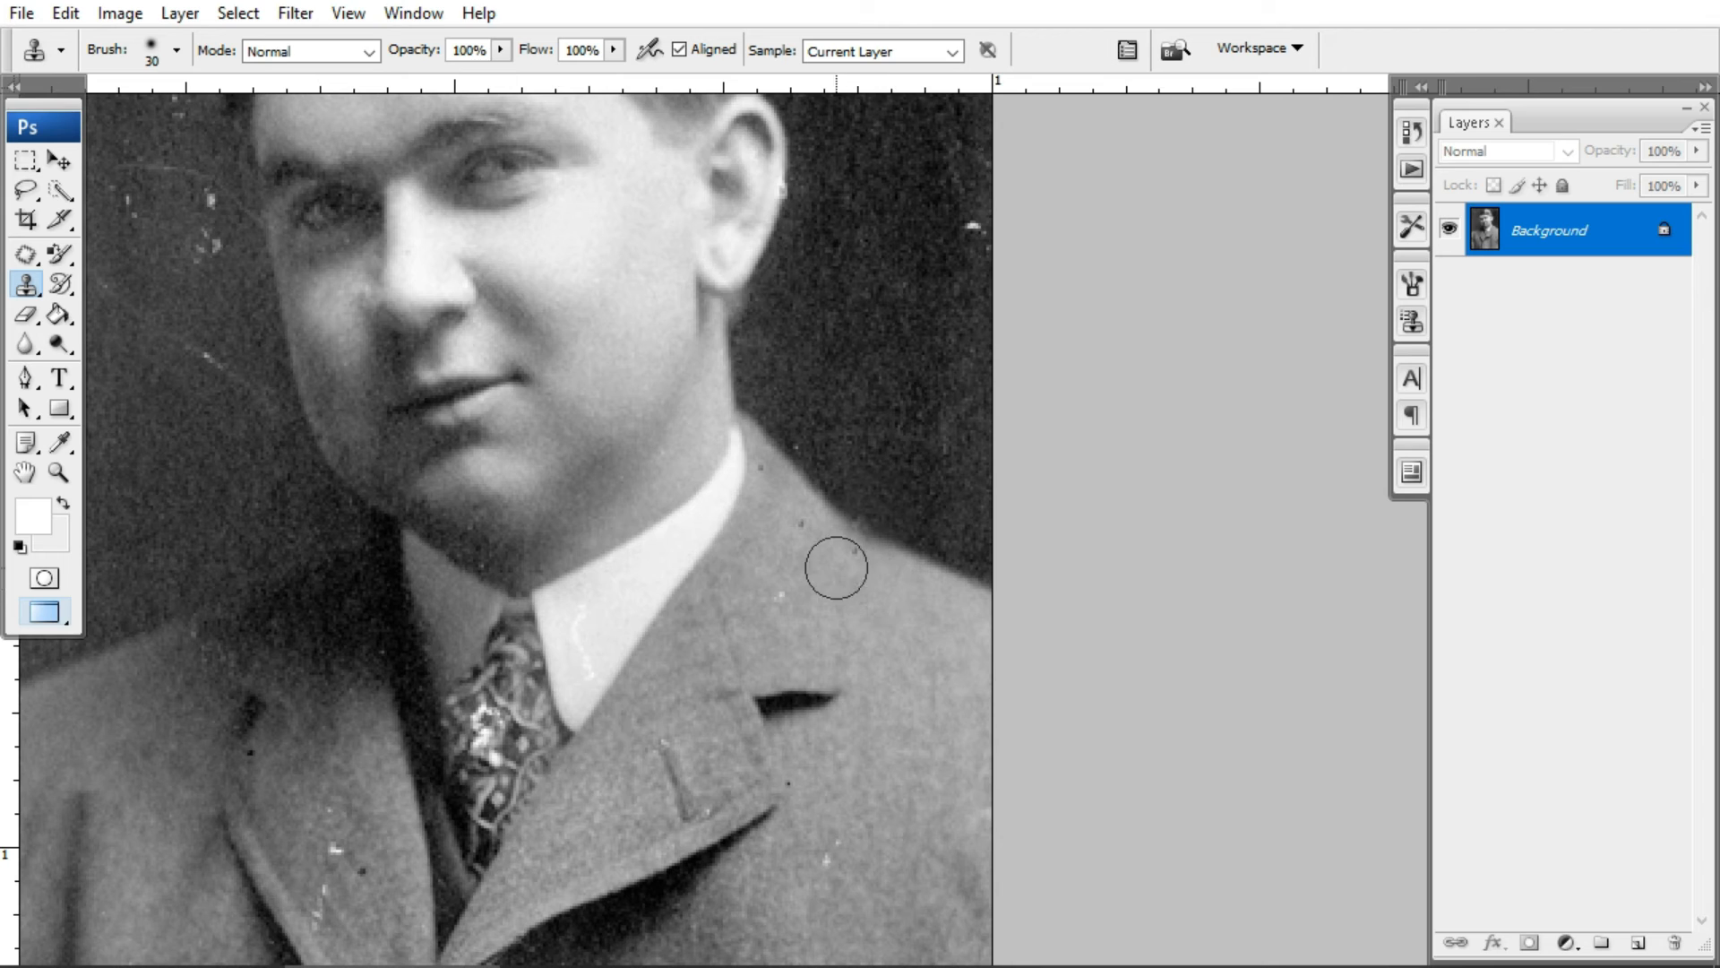
pyautogui.click(856, 551)
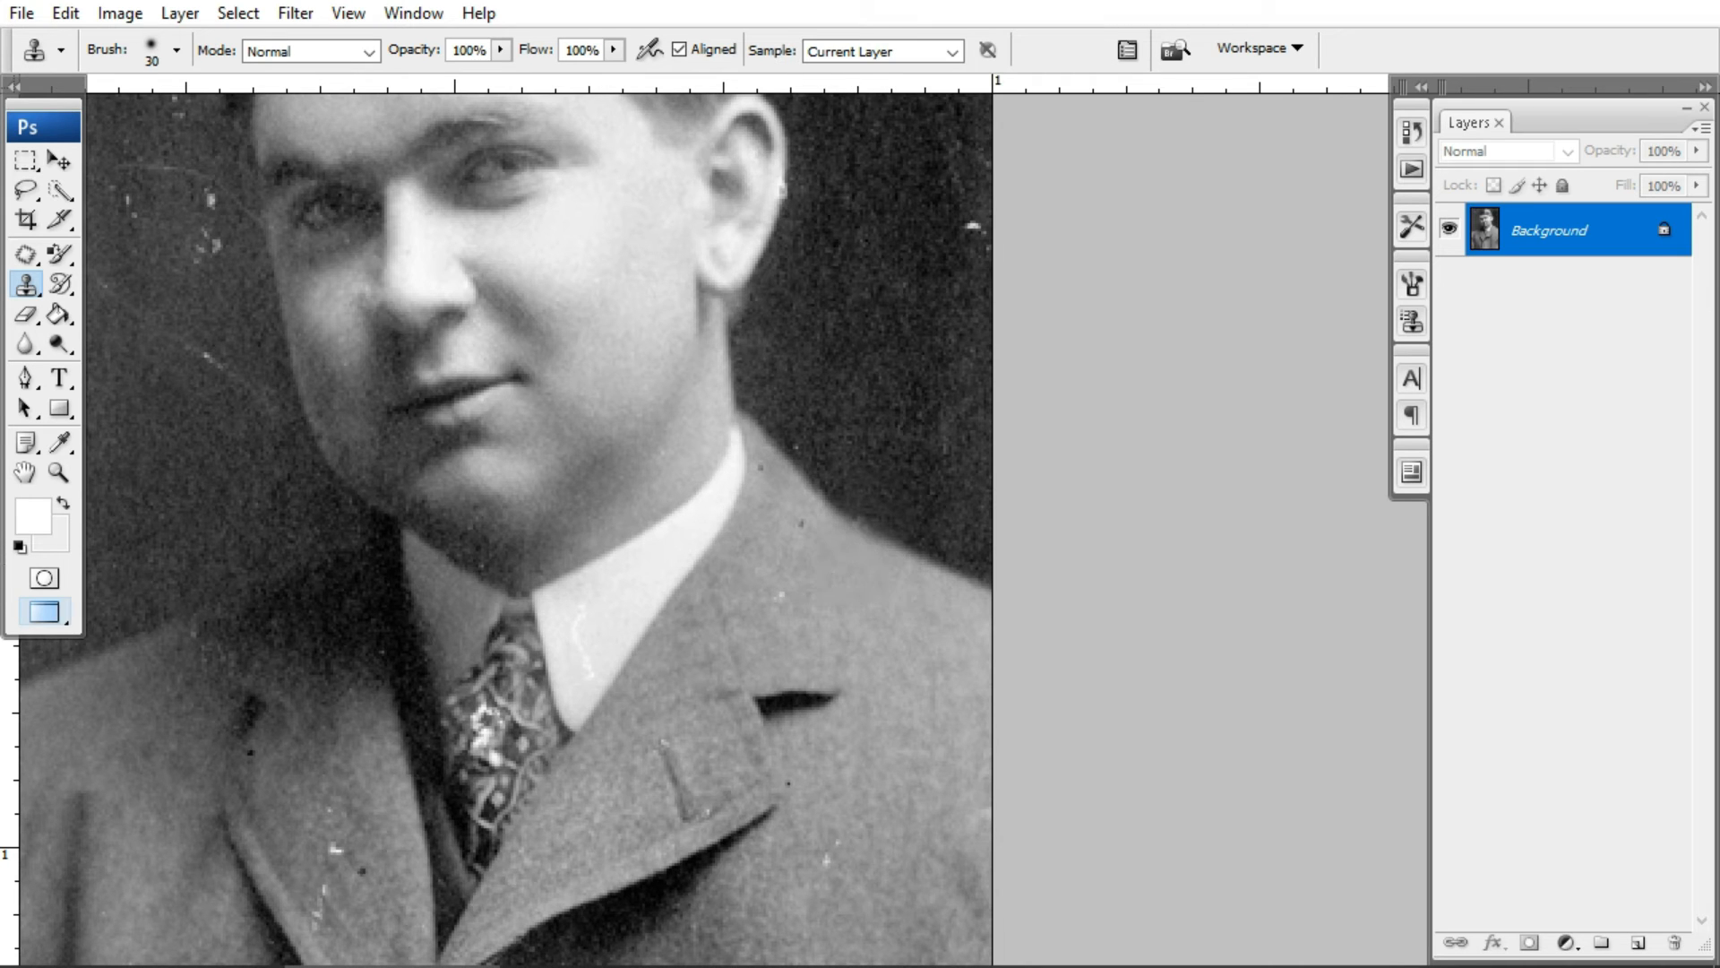
pyautogui.moveTo(1113, 542)
pyautogui.mouseDown()
pyautogui.moveTo(1190, 526)
pyautogui.moveTo(1193, 580)
pyautogui.mouseUp()
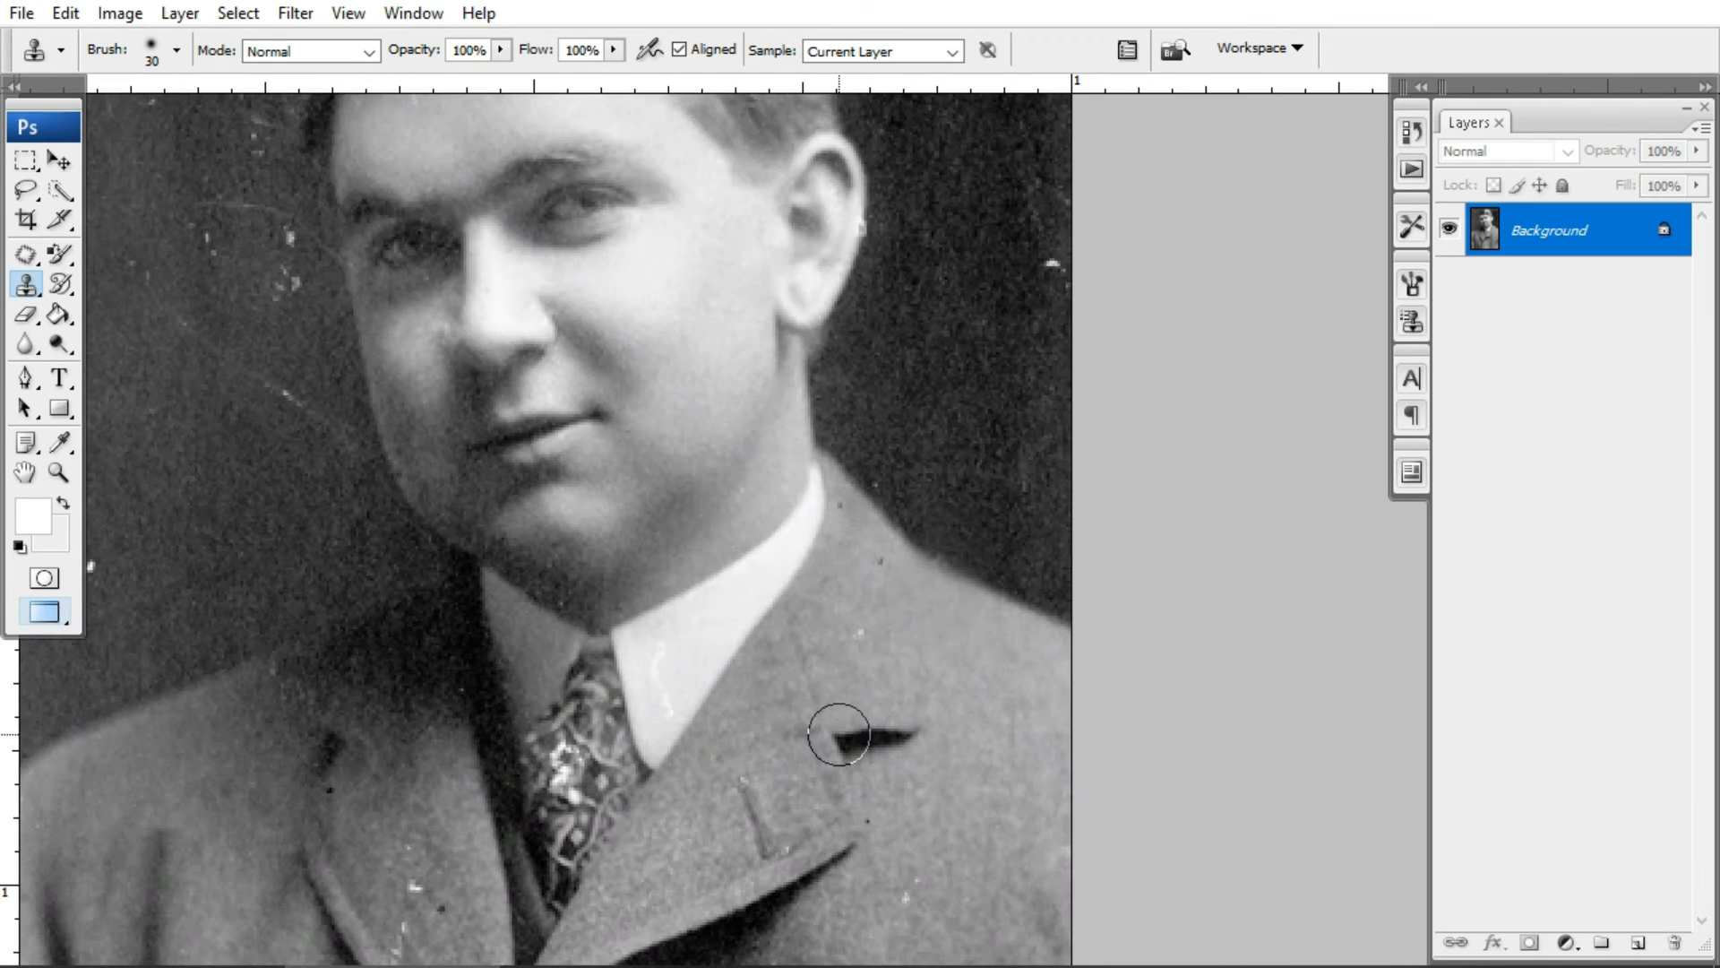
# Open the image pimples.jpg from the 05 folder.
pyautogui.click(22, 13)
pyautogui.click(69, 72)
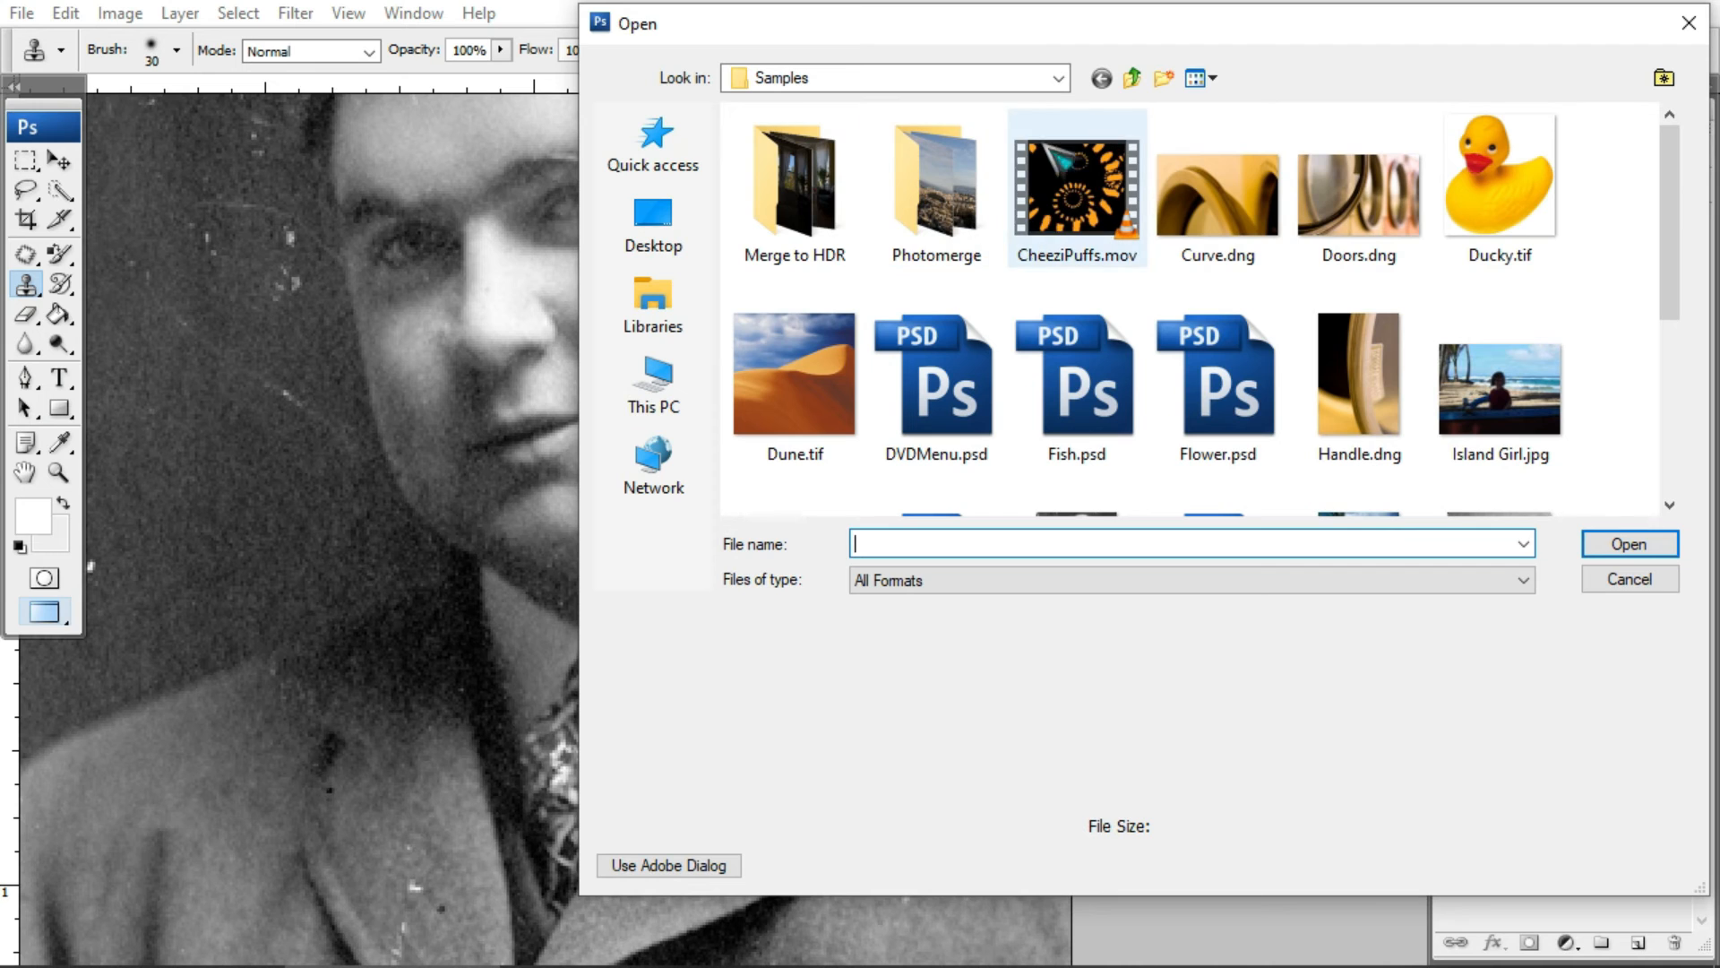
pyautogui.click(817, 328)
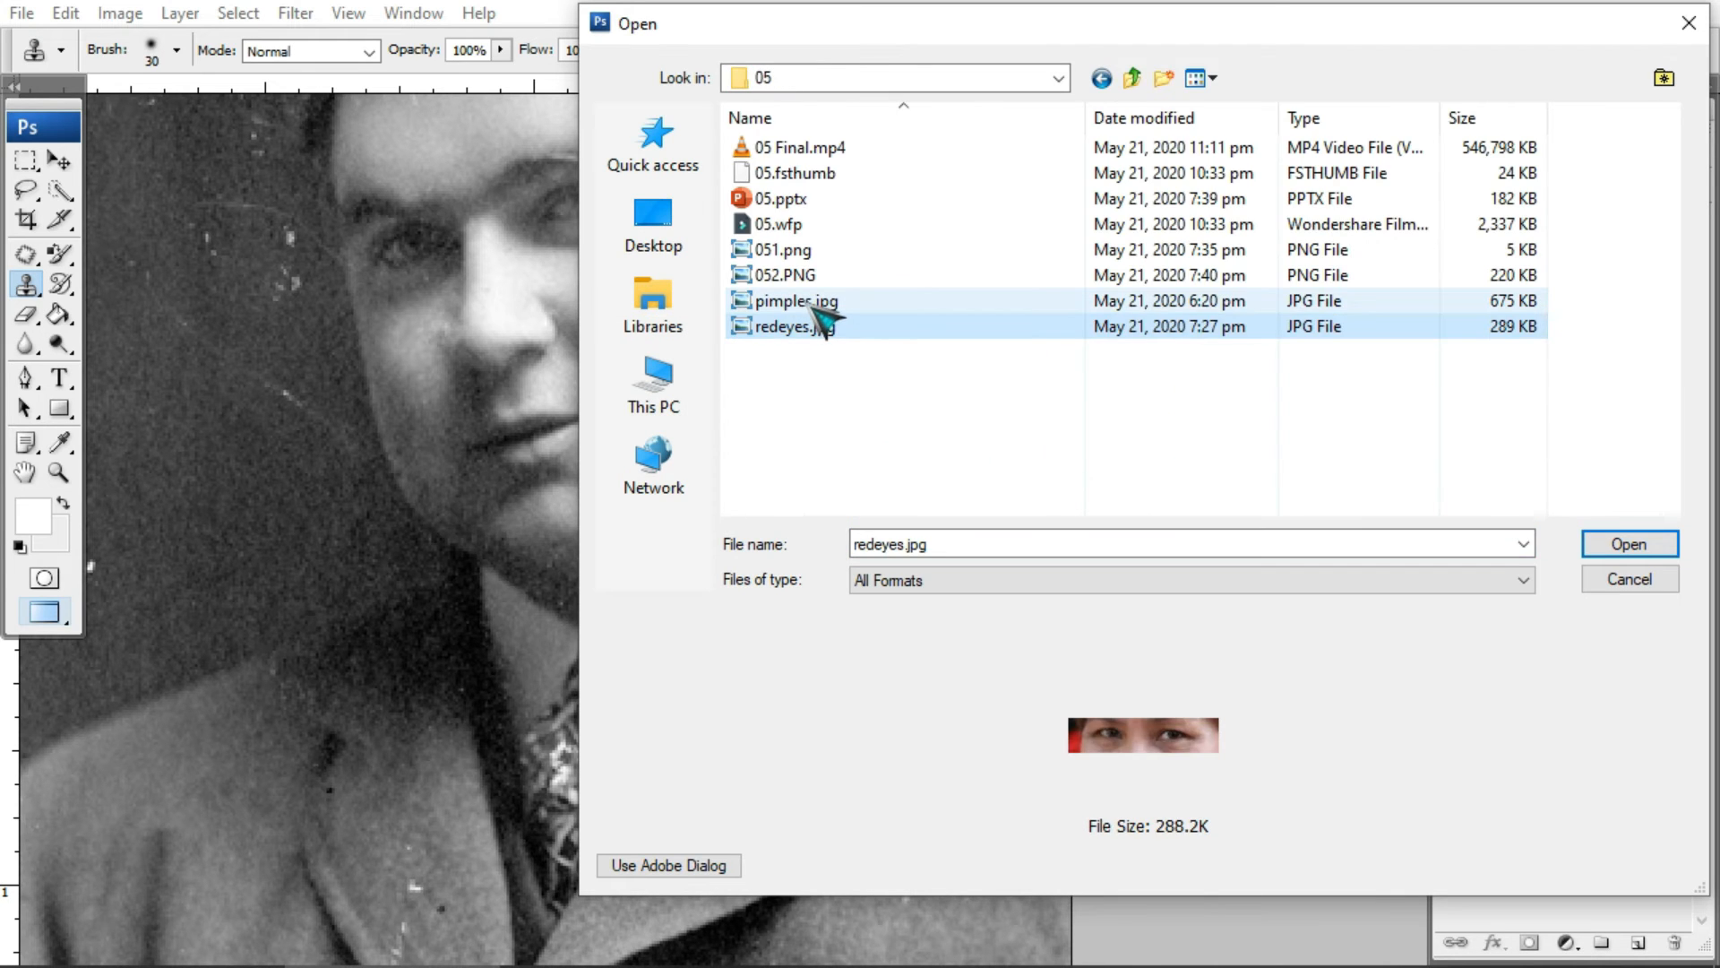
pyautogui.click(811, 305)
pyautogui.click(1623, 543)
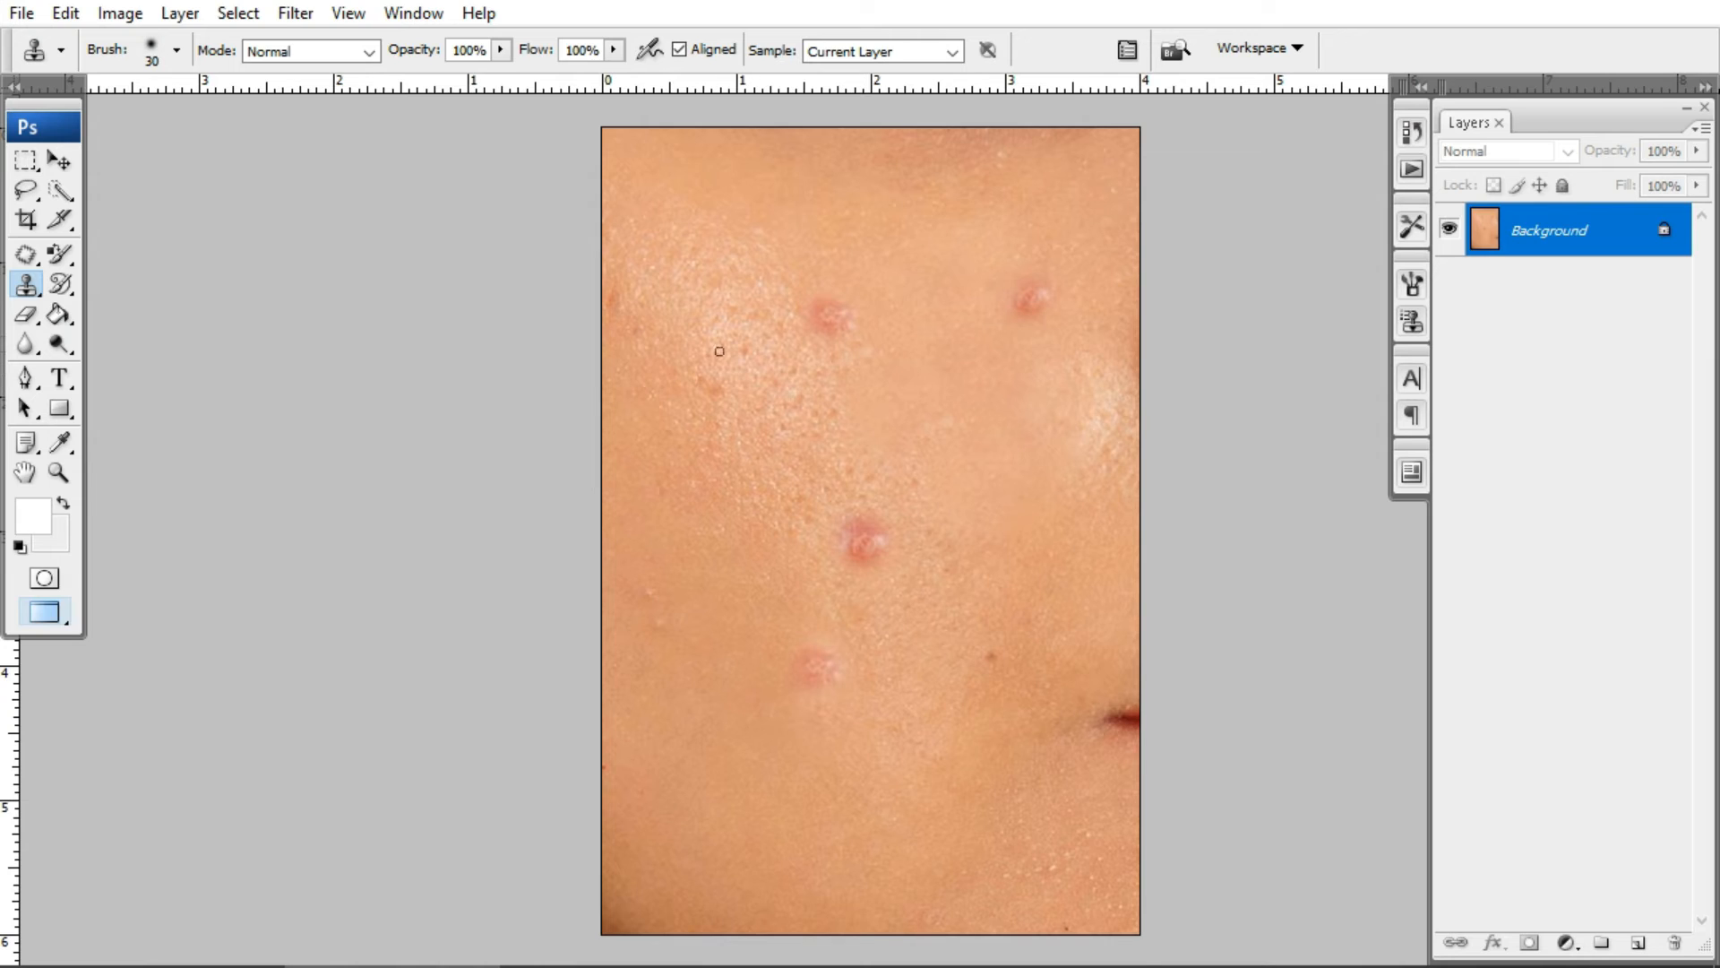
pyautogui.click(27, 285)
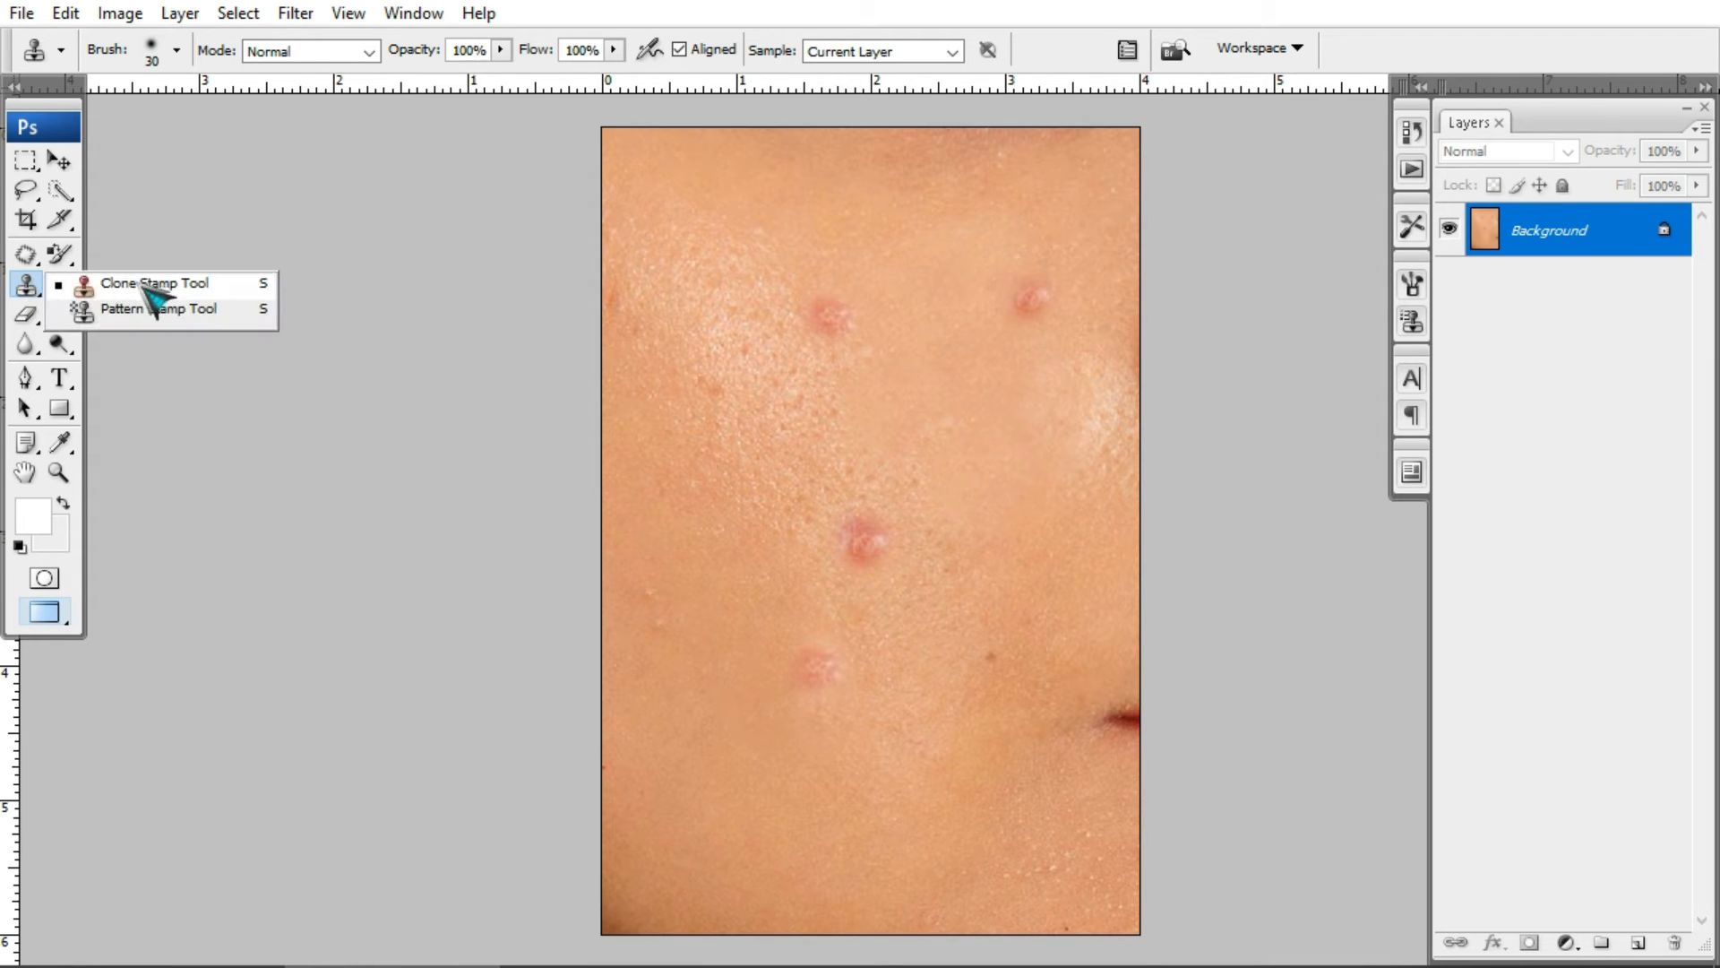
pyautogui.click(141, 281)
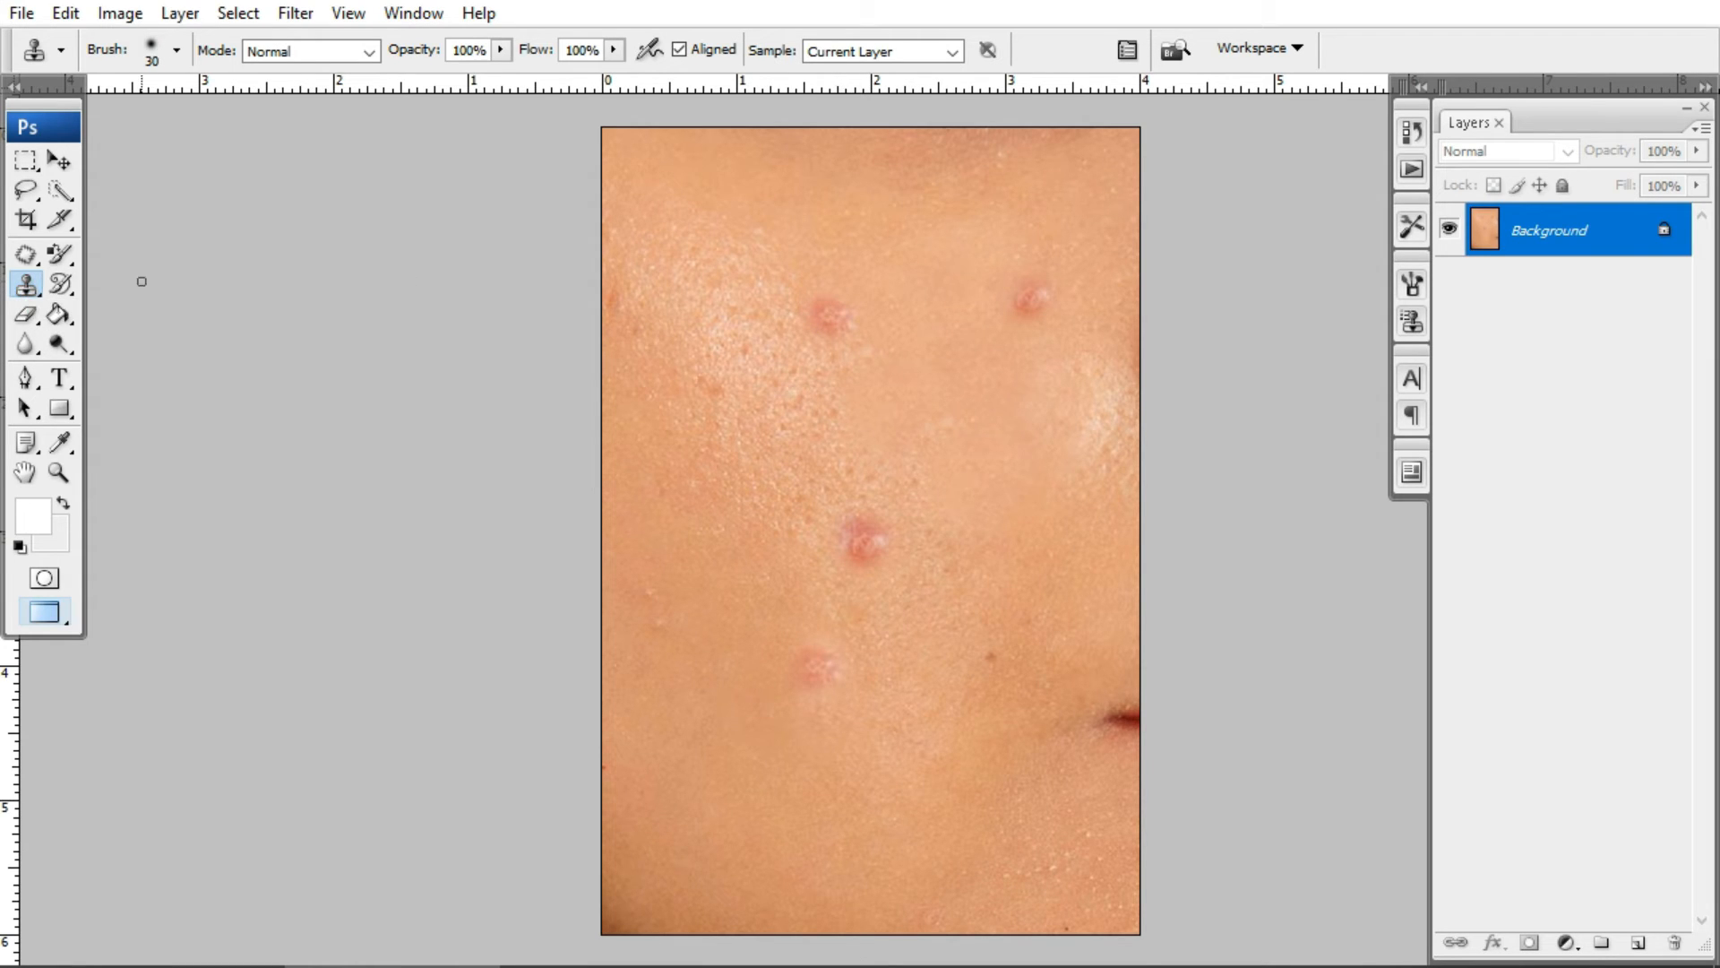
pyautogui.click(27, 255)
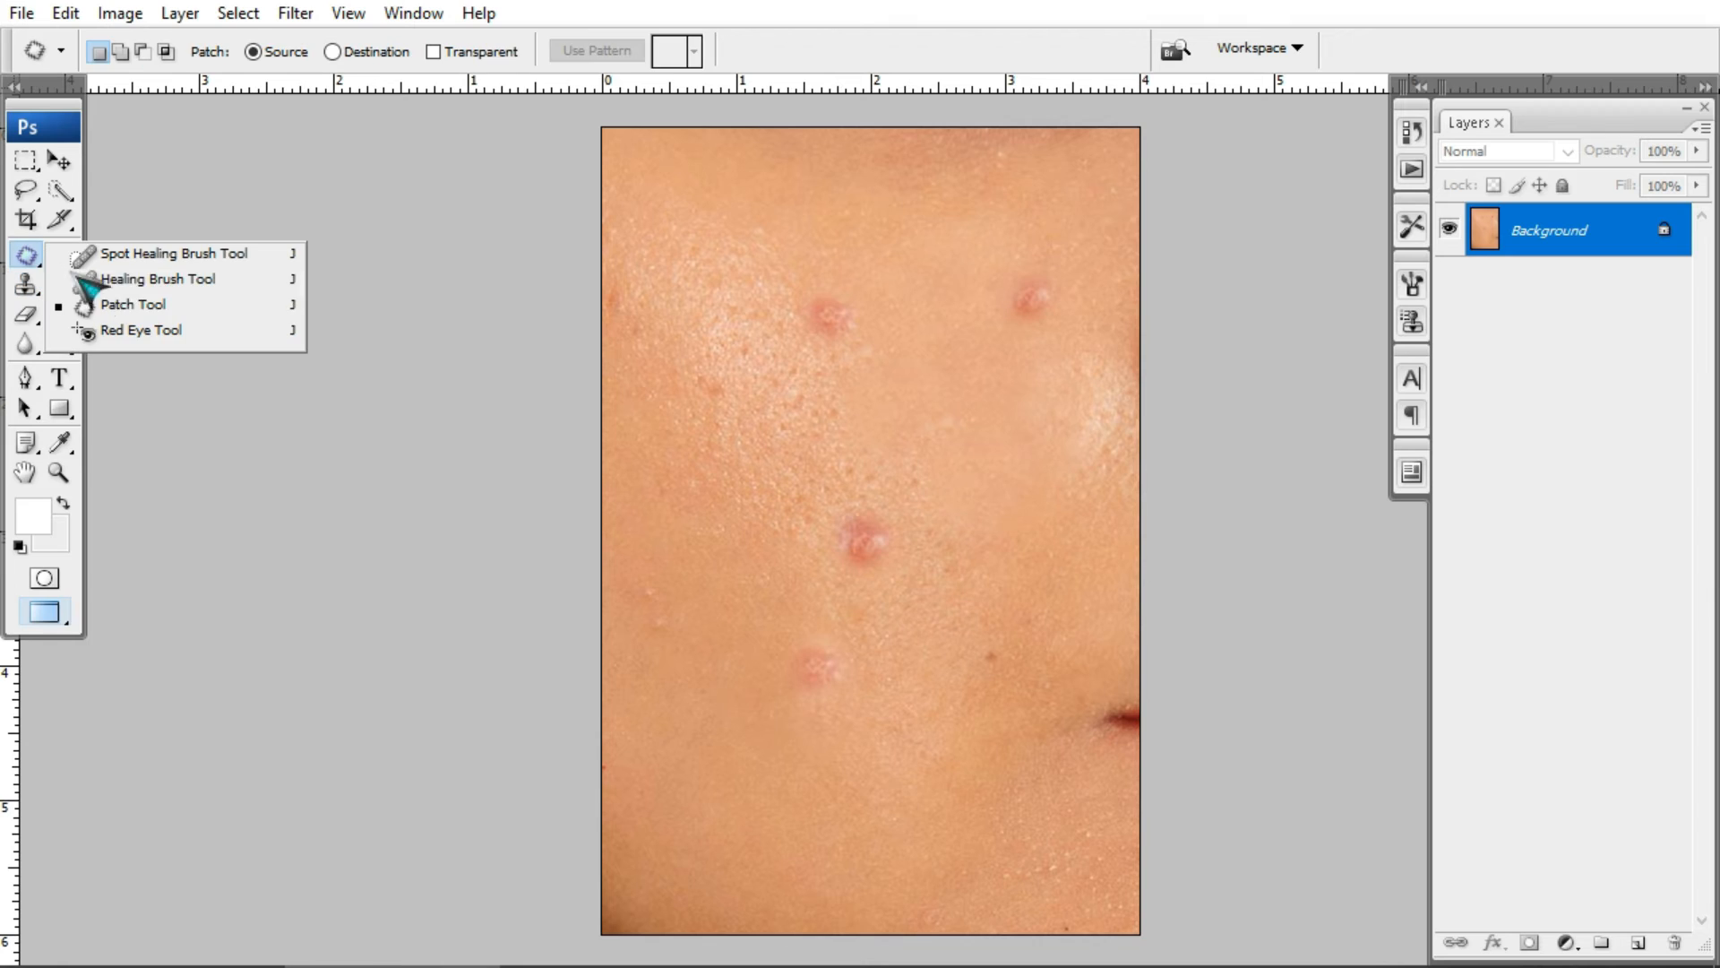
pyautogui.click(871, 14)
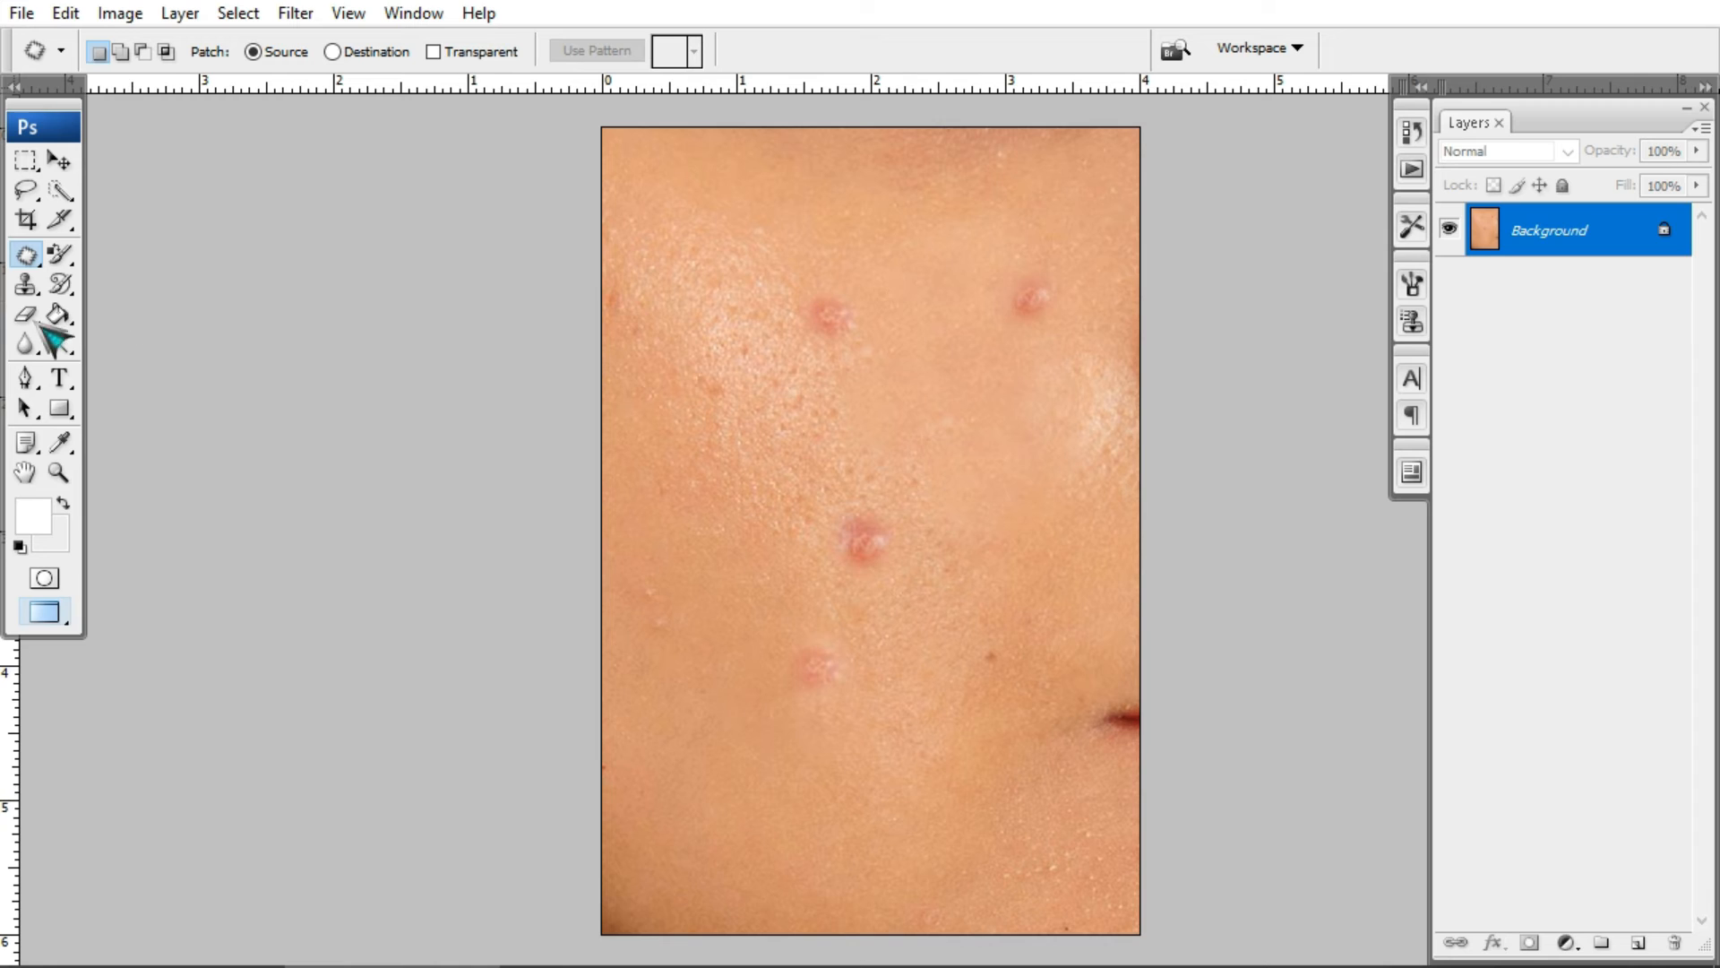
# Remove the upper-left pimple by cloning nearby smooth skin over it with a Clone Stamp brush of size 150.
pyautogui.click(27, 285)
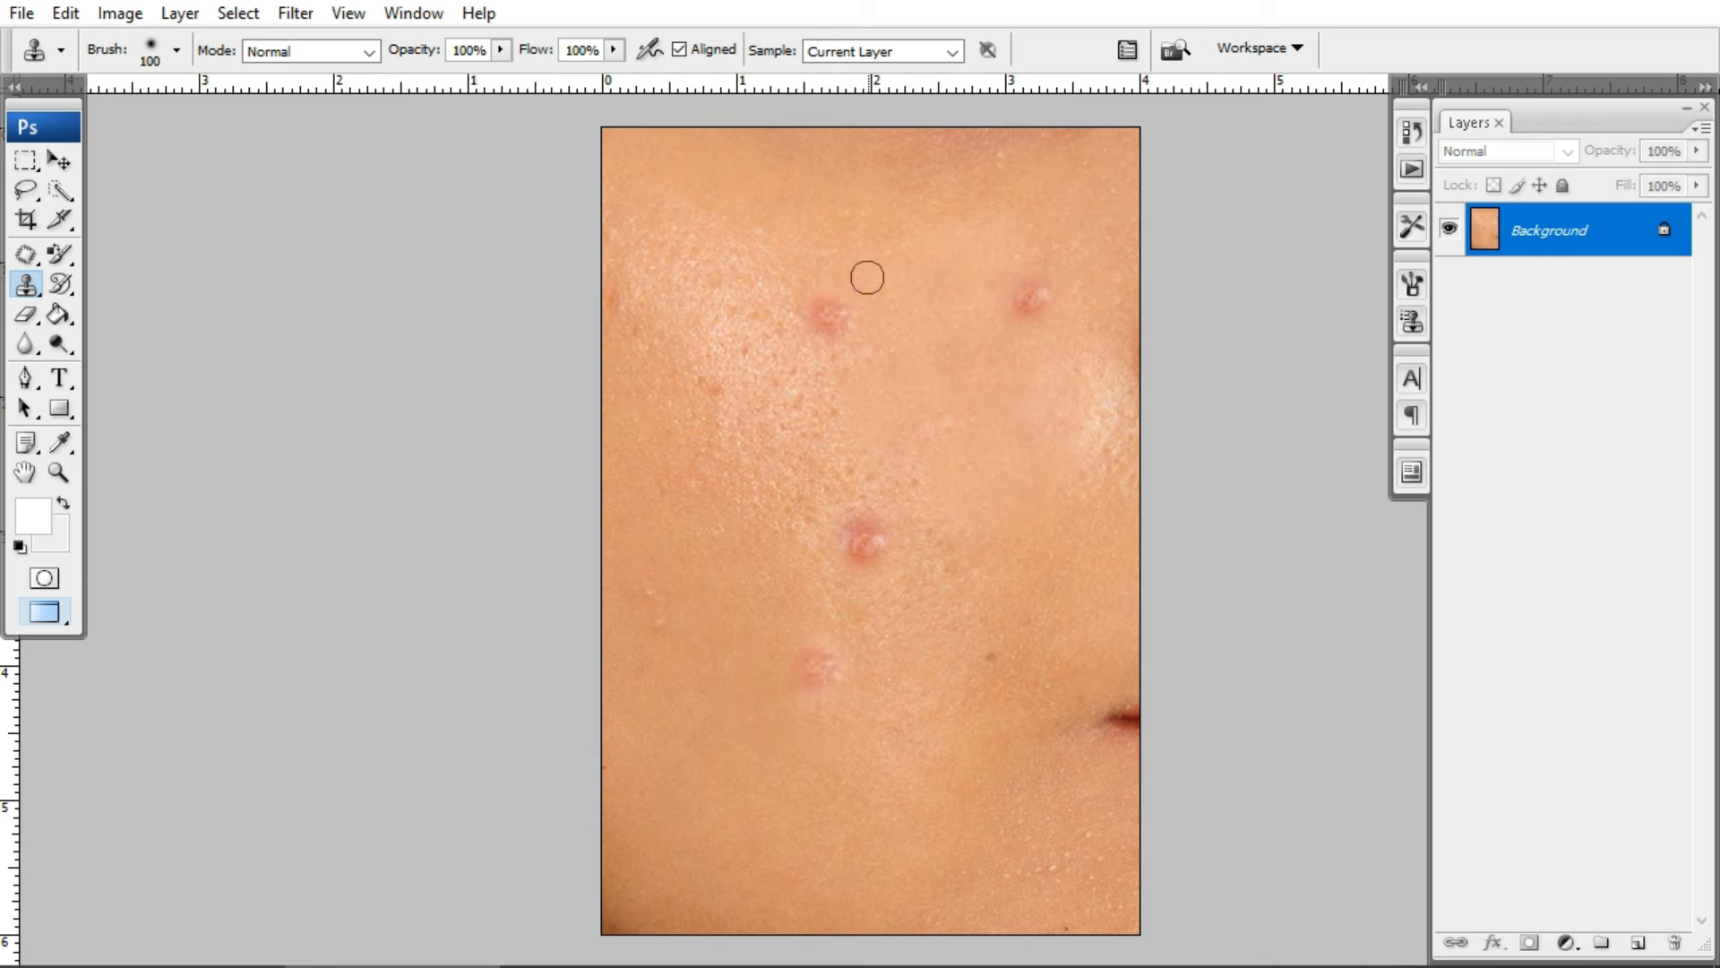
pyautogui.press(']')
pyautogui.hotkey('ctrl', '+')
pyautogui.hotkey('ctrl', '+')
pyautogui.hotkey('ctrl', '+')
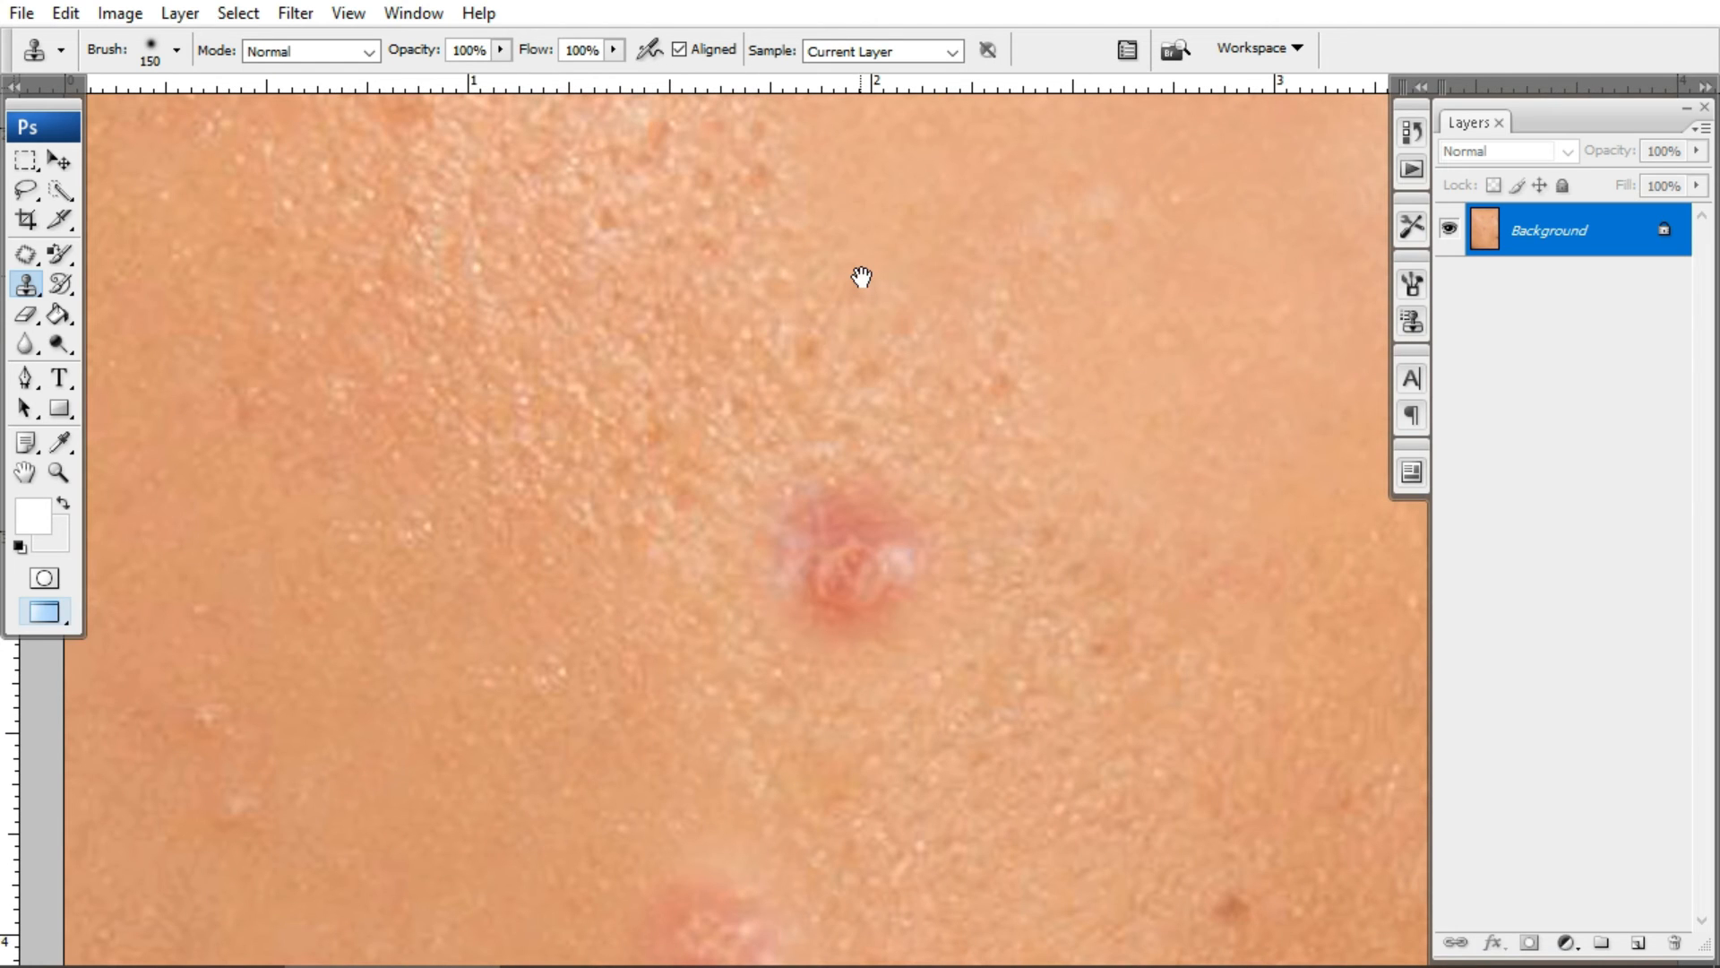
pyautogui.moveTo(822, 272); pyautogui.dragTo(653, 730)
pyautogui.moveTo(665, 515); pyautogui.dragTo(618, 760)
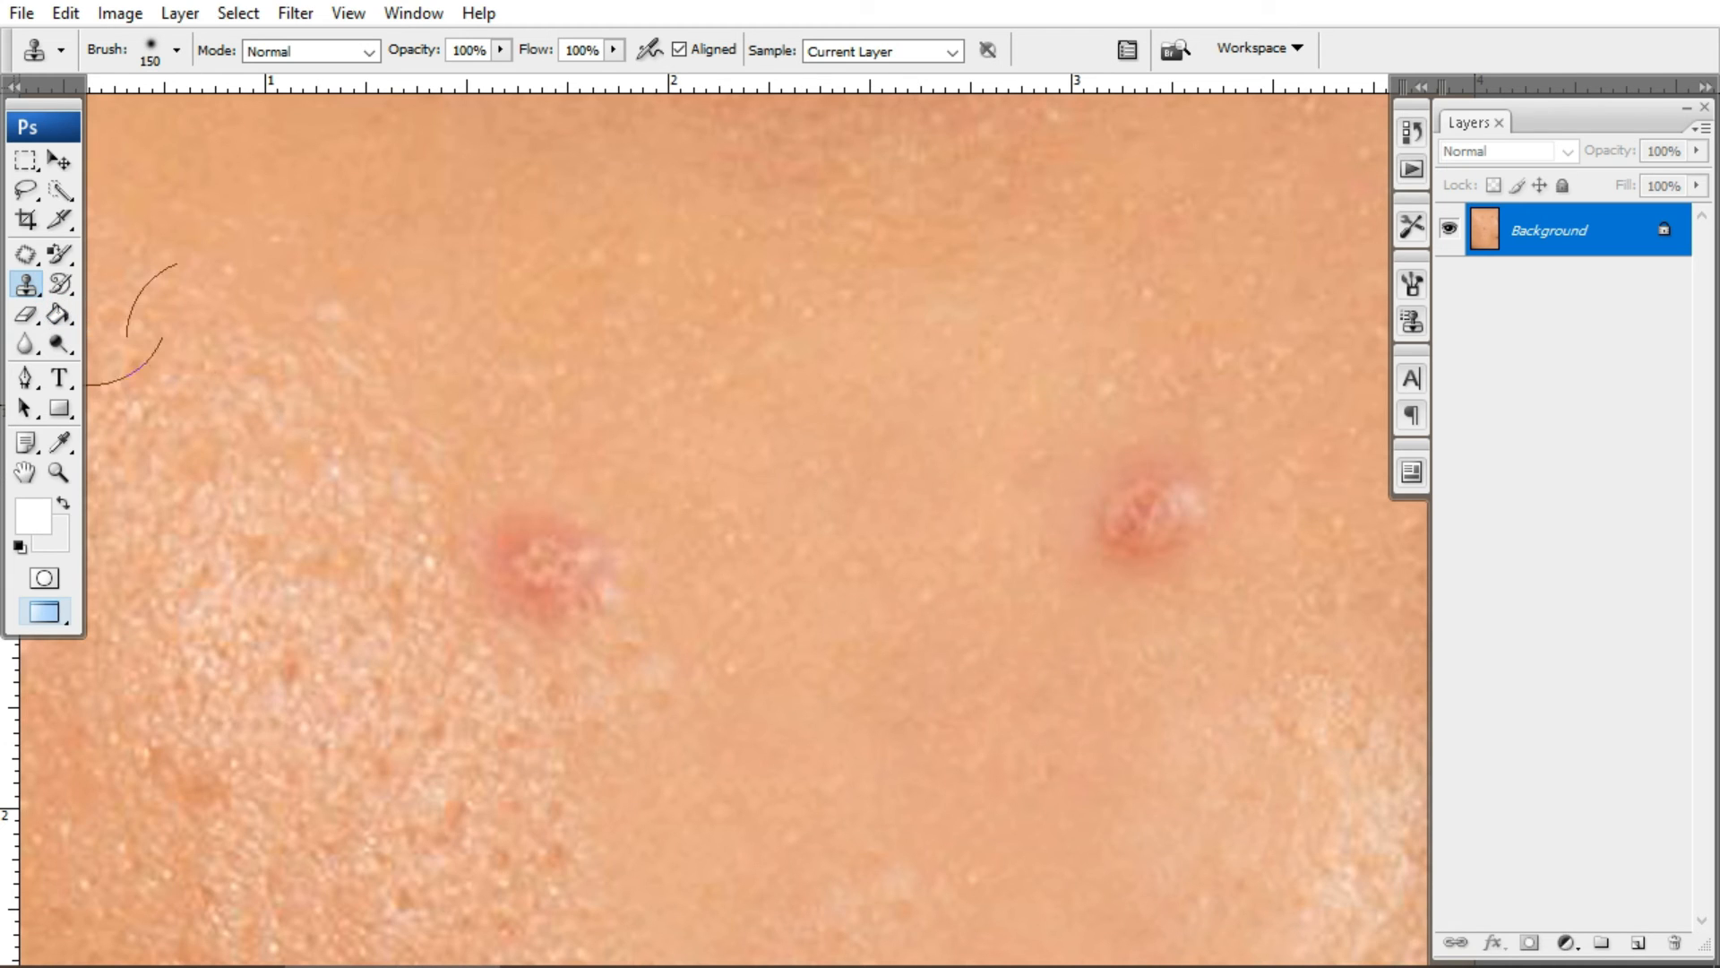
pyautogui.keyDown('alt'); pyautogui.click(722, 459); pyautogui.keyUp('alt')
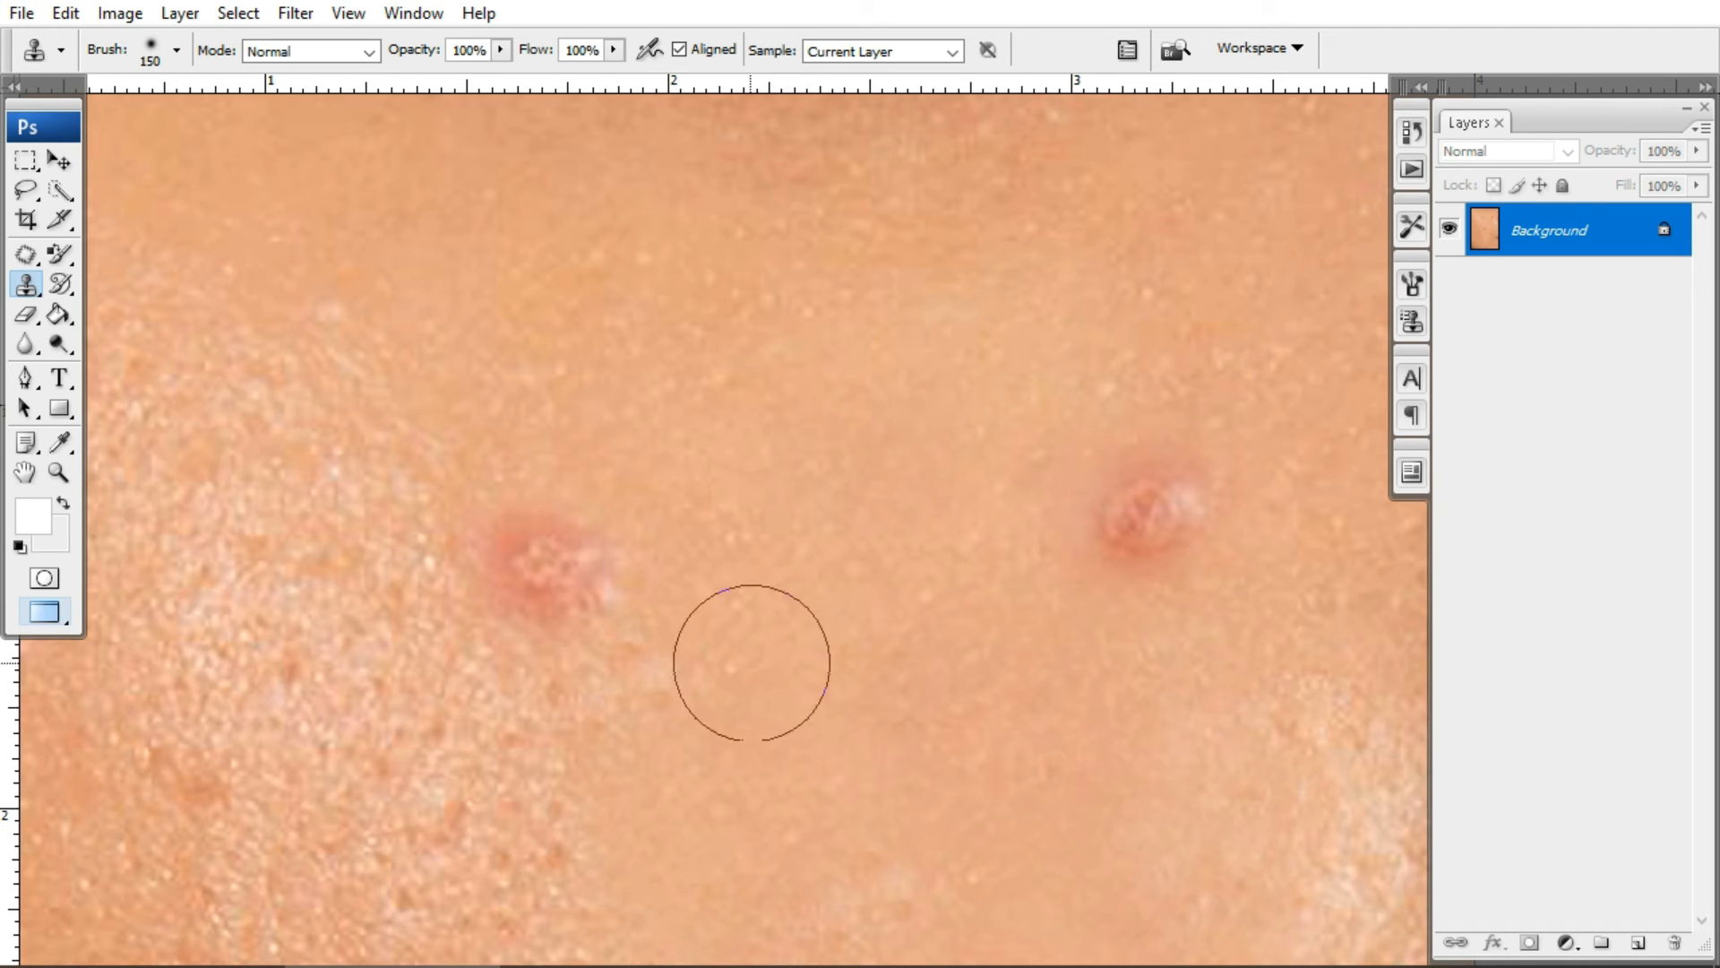
pyautogui.keyDown('alt'); pyautogui.click(794, 642); pyautogui.keyUp('alt')
pyautogui.click(542, 566)
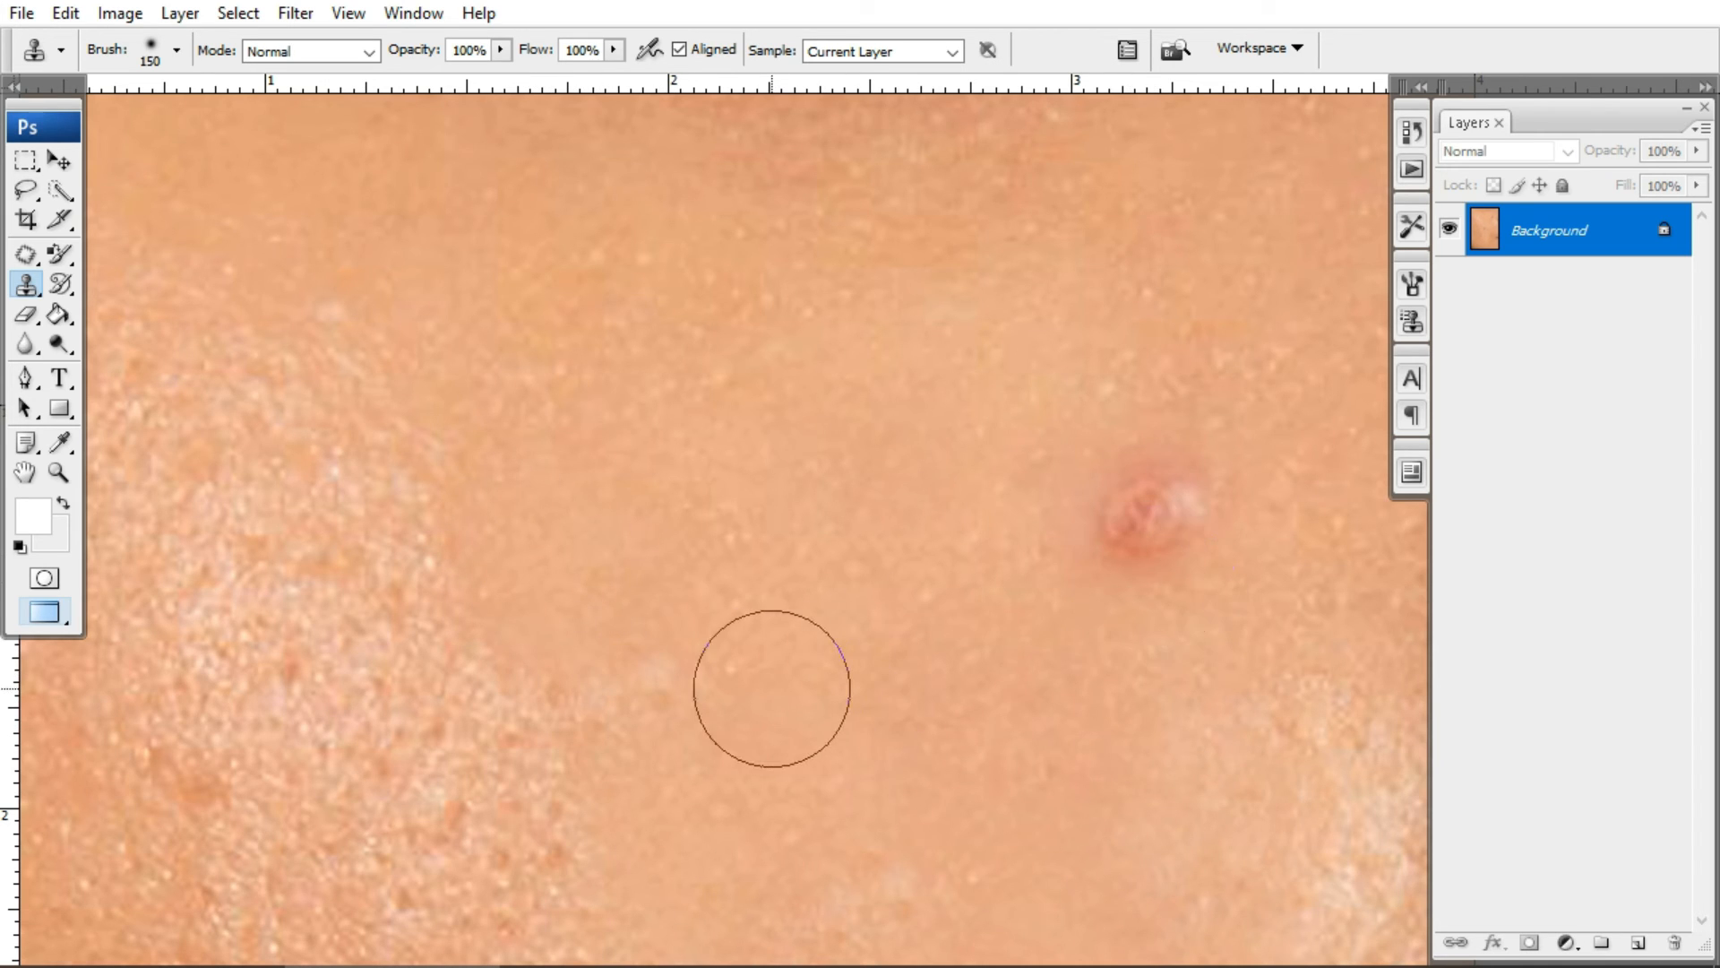
# Lower the Clone Stamp opacity to 20%.
pyautogui.moveTo(941, 730)
pyautogui.mouseDown()
pyautogui.moveTo(1017, 702)
pyautogui.moveTo(1288, 711)
pyautogui.mouseUp()
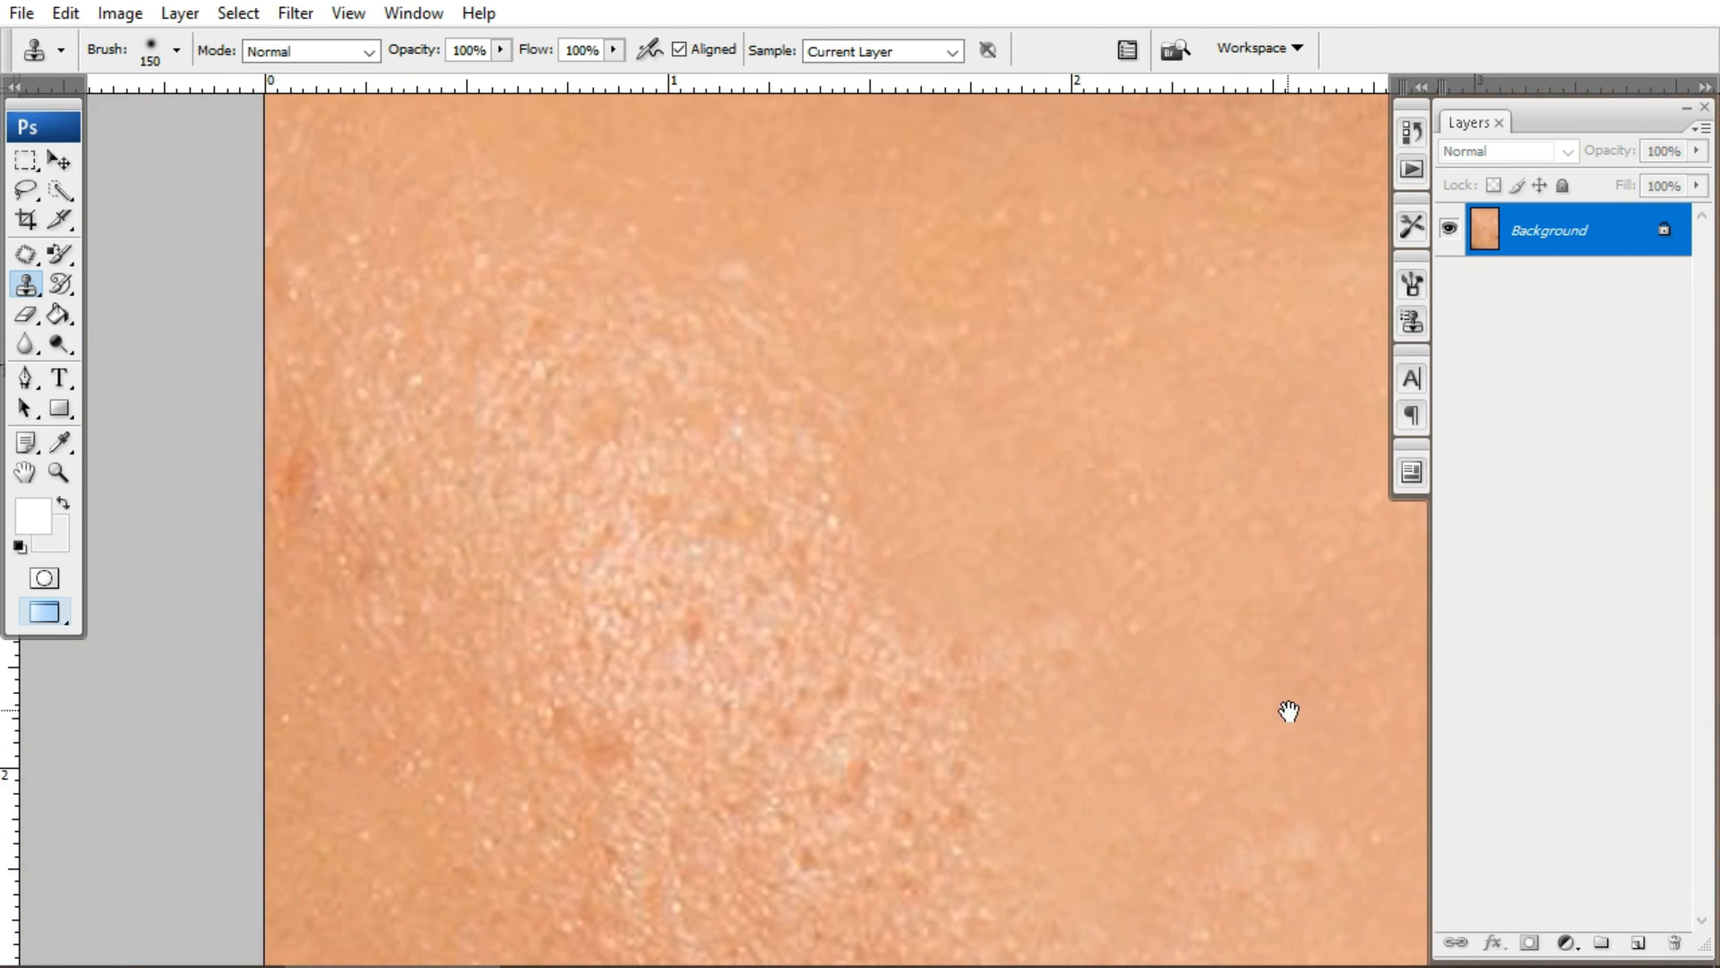
pyautogui.moveTo(1147, 737); pyautogui.dragTo(583, 803)
pyautogui.moveTo(883, 588); pyautogui.dragTo(1165, 332)
pyautogui.moveTo(800, 679); pyautogui.dragTo(935, 633)
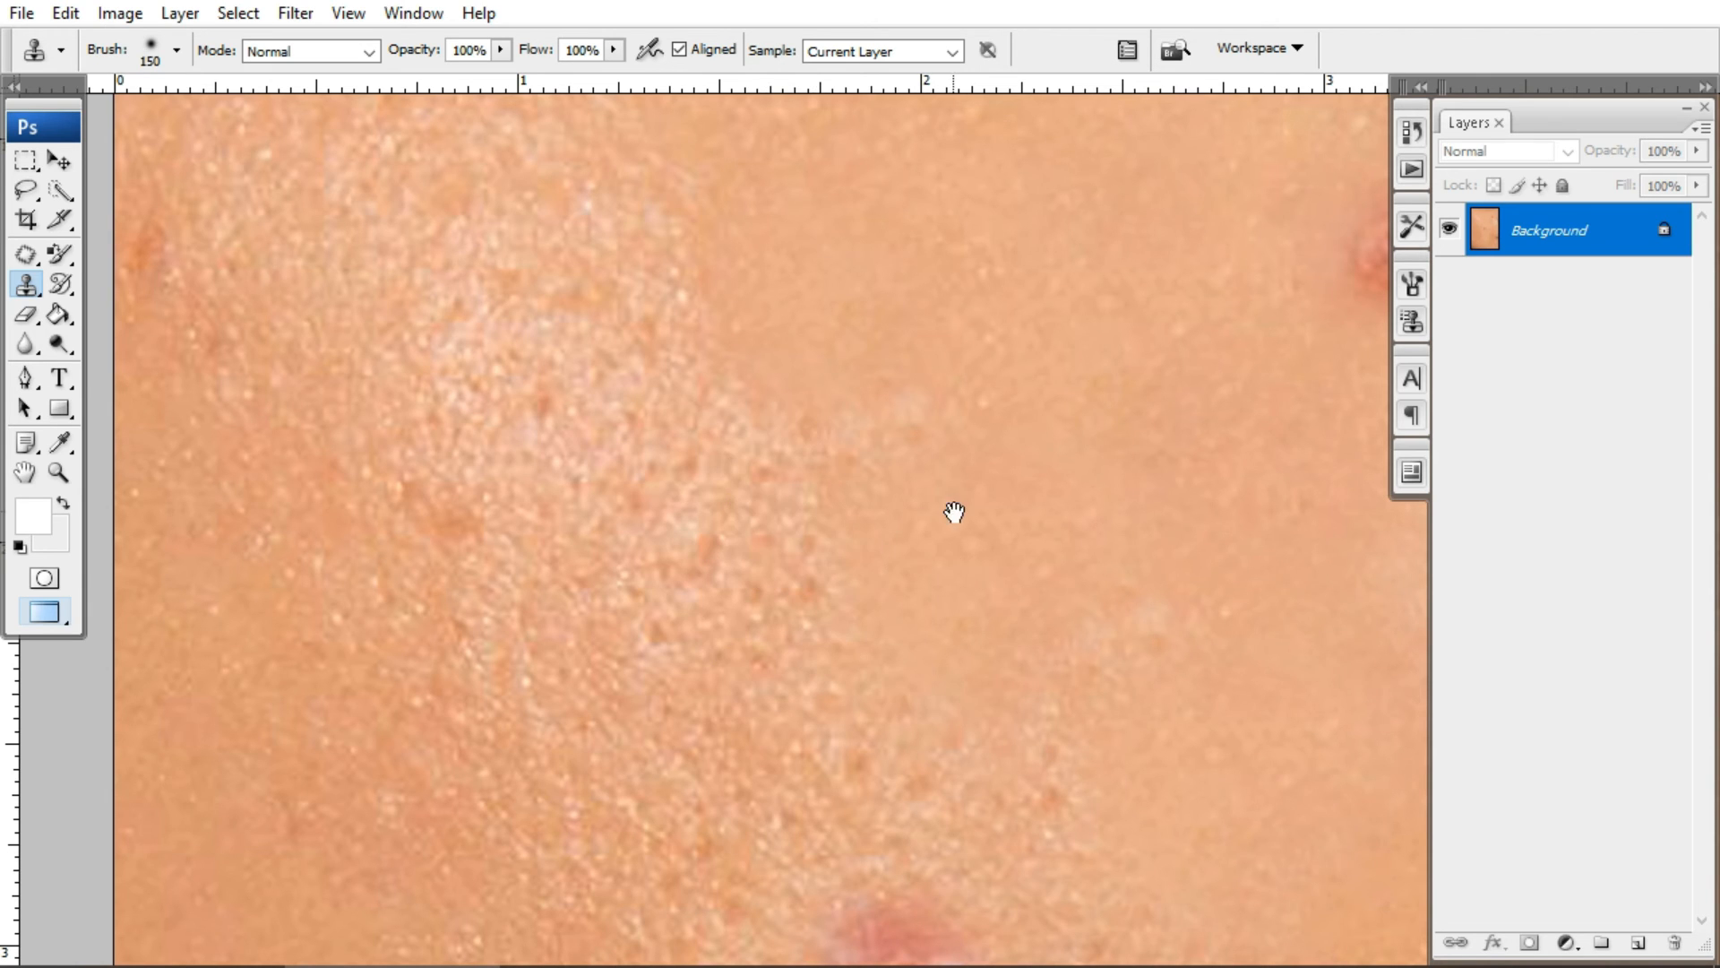
pyautogui.moveTo(953, 510); pyautogui.dragTo(941, 703)
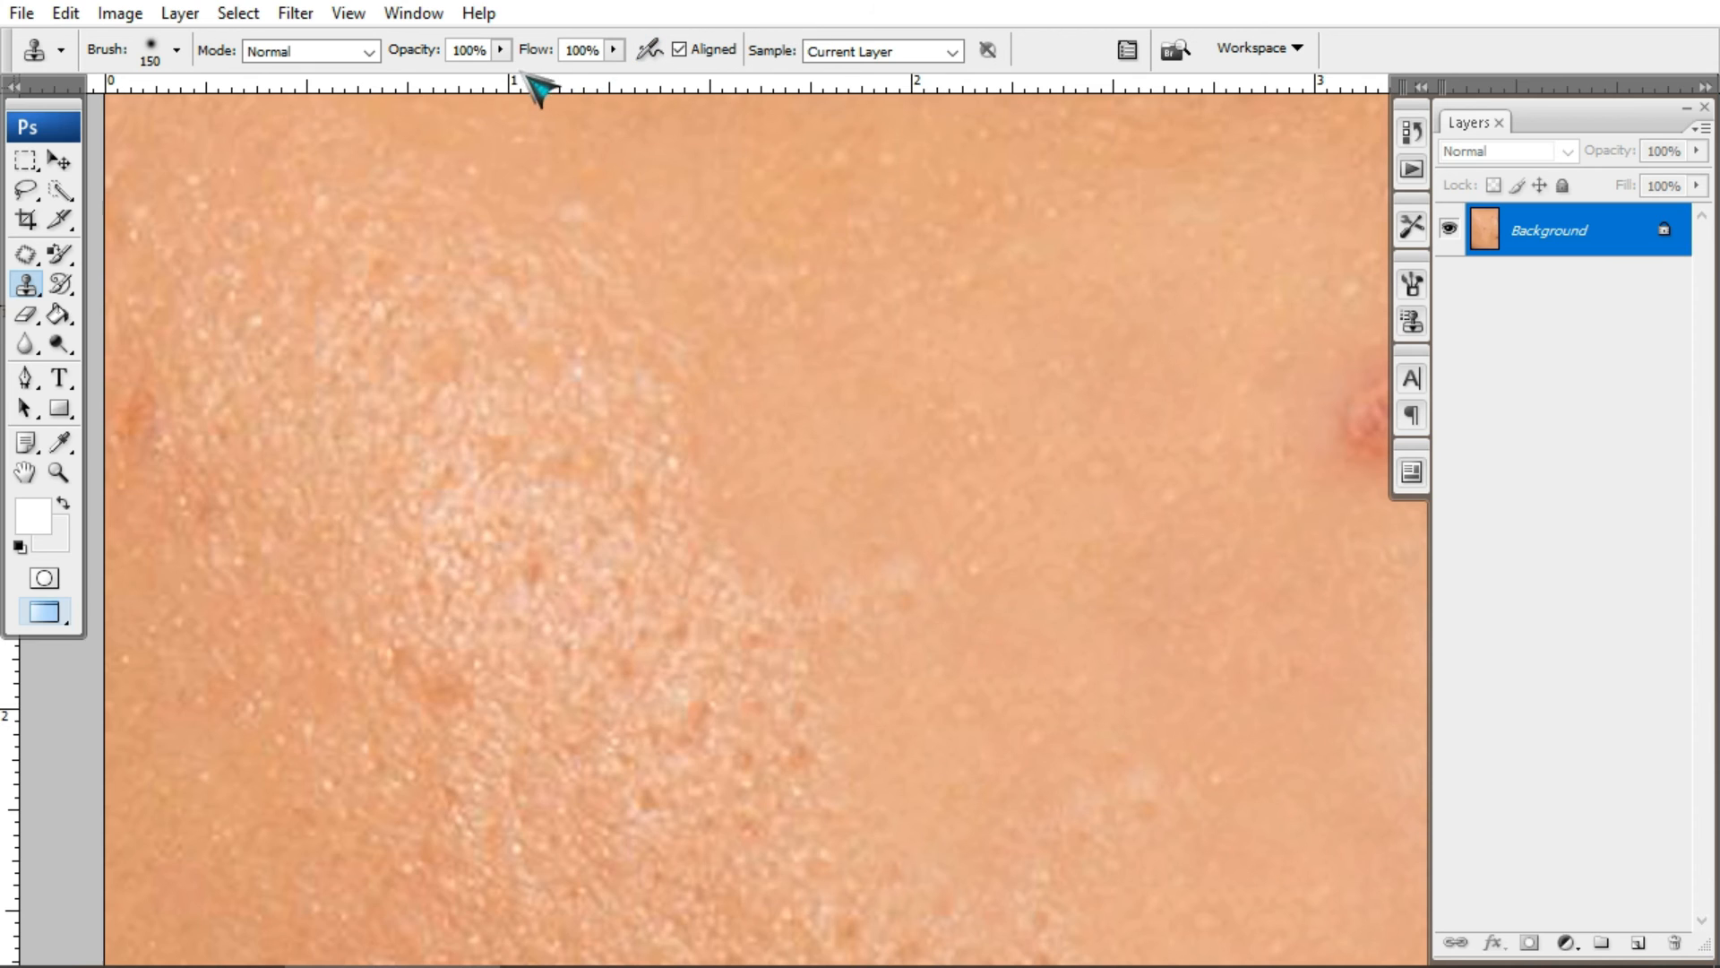
pyautogui.click(501, 50)
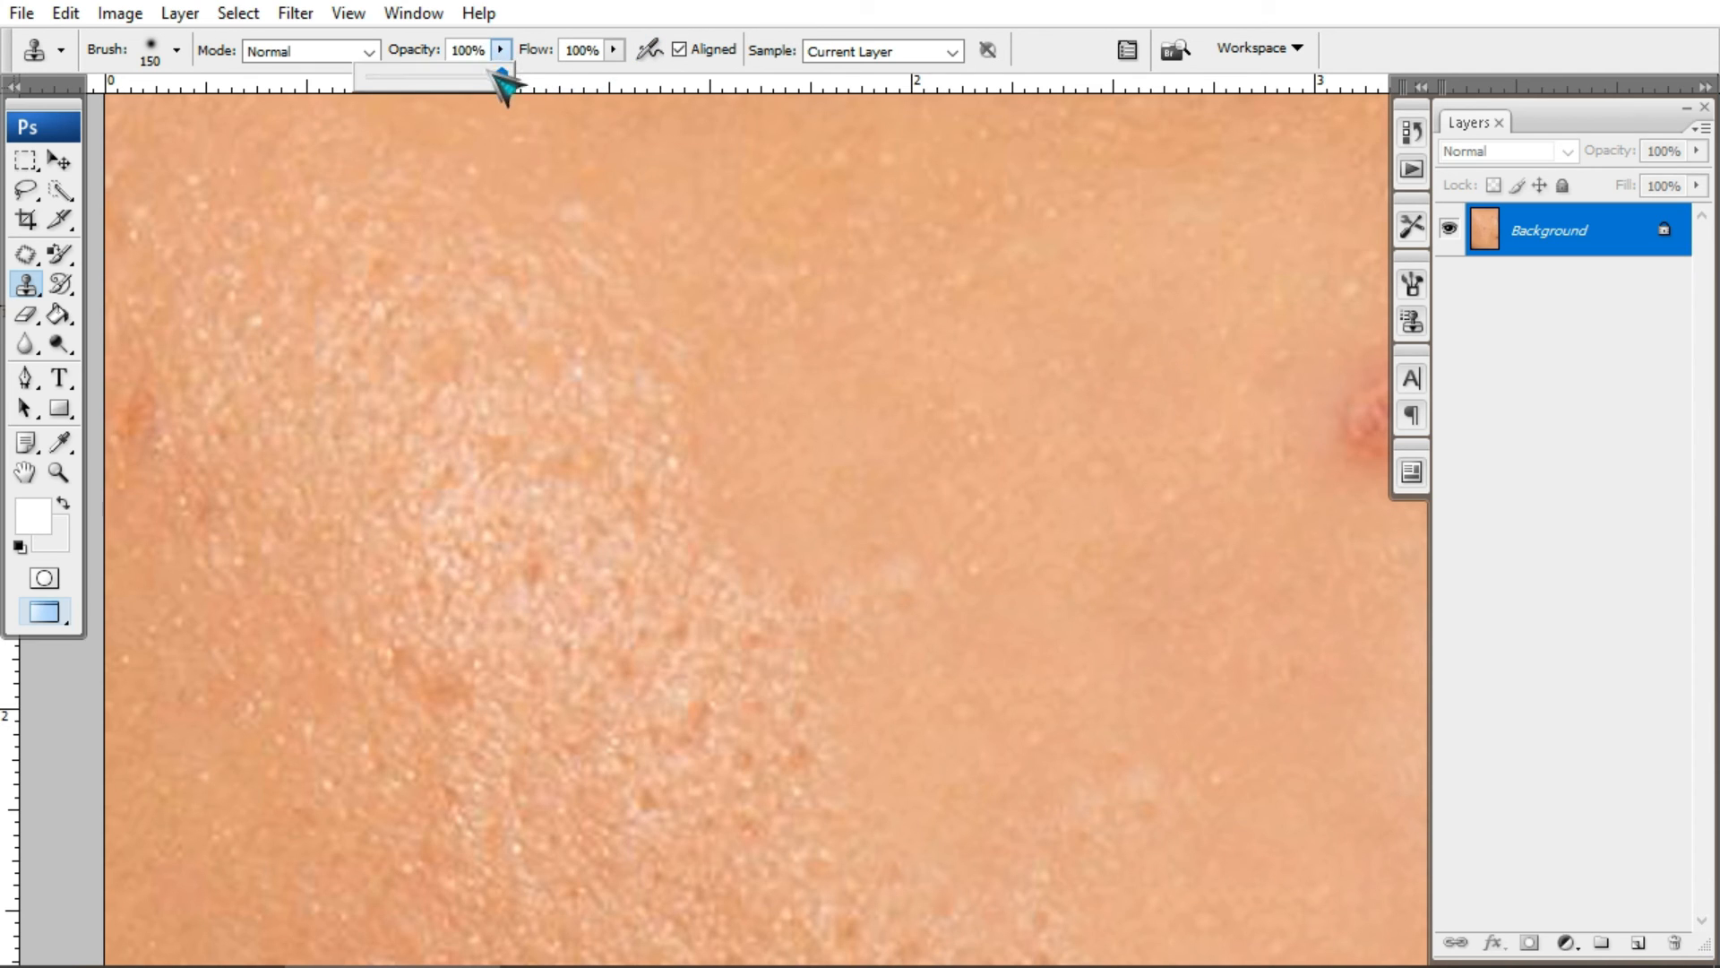
pyautogui.moveTo(503, 71); pyautogui.dragTo(413, 77)
pyautogui.click(467, 55)
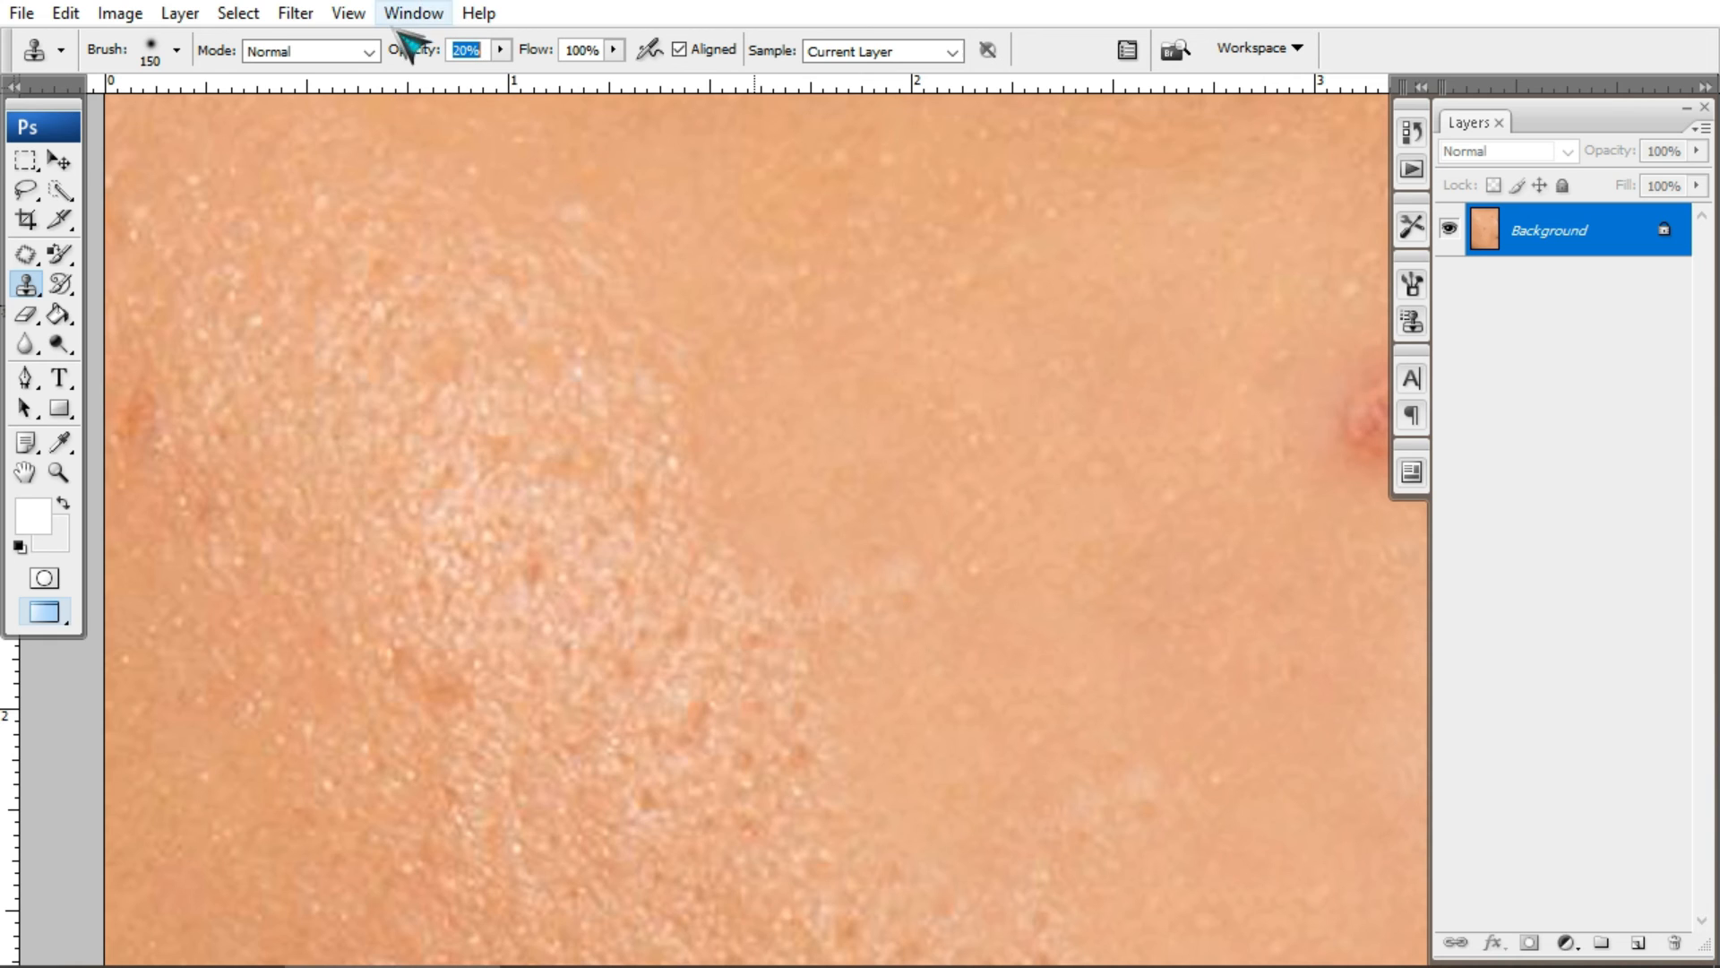
pyautogui.click(484, 49)
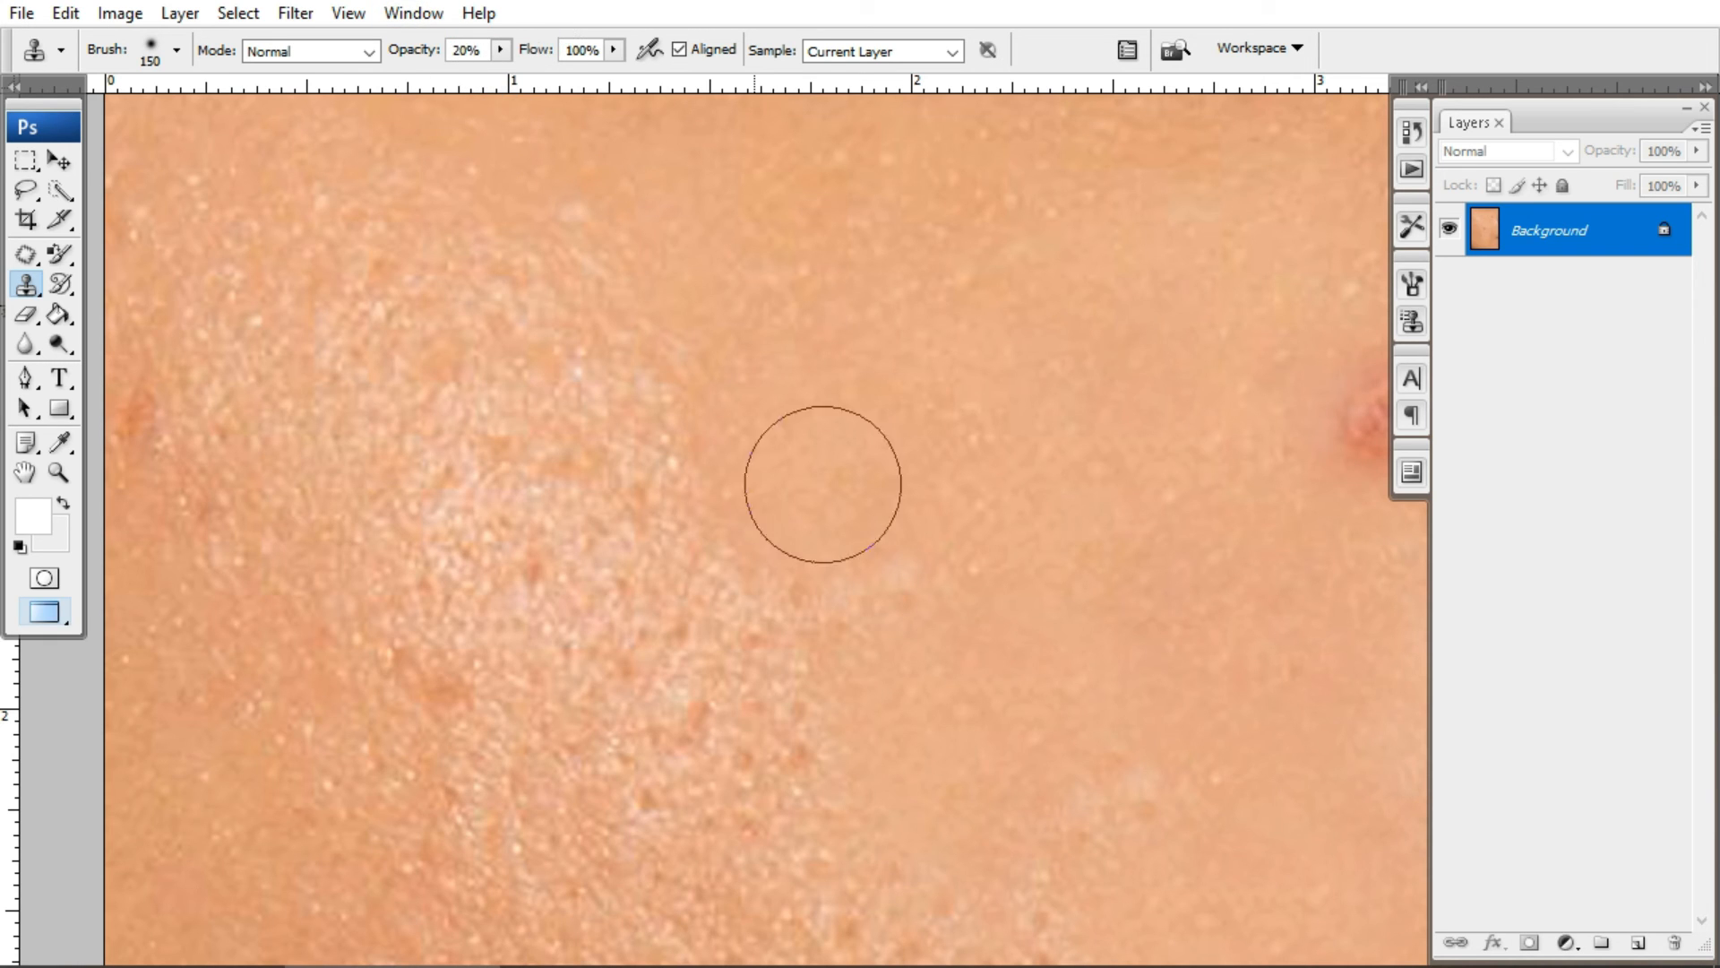
# Remove the red pimple near the skin image's right edge by cloning the skin above and to its right over it.
pyautogui.moveTo(1090, 601); pyautogui.dragTo(691, 538)
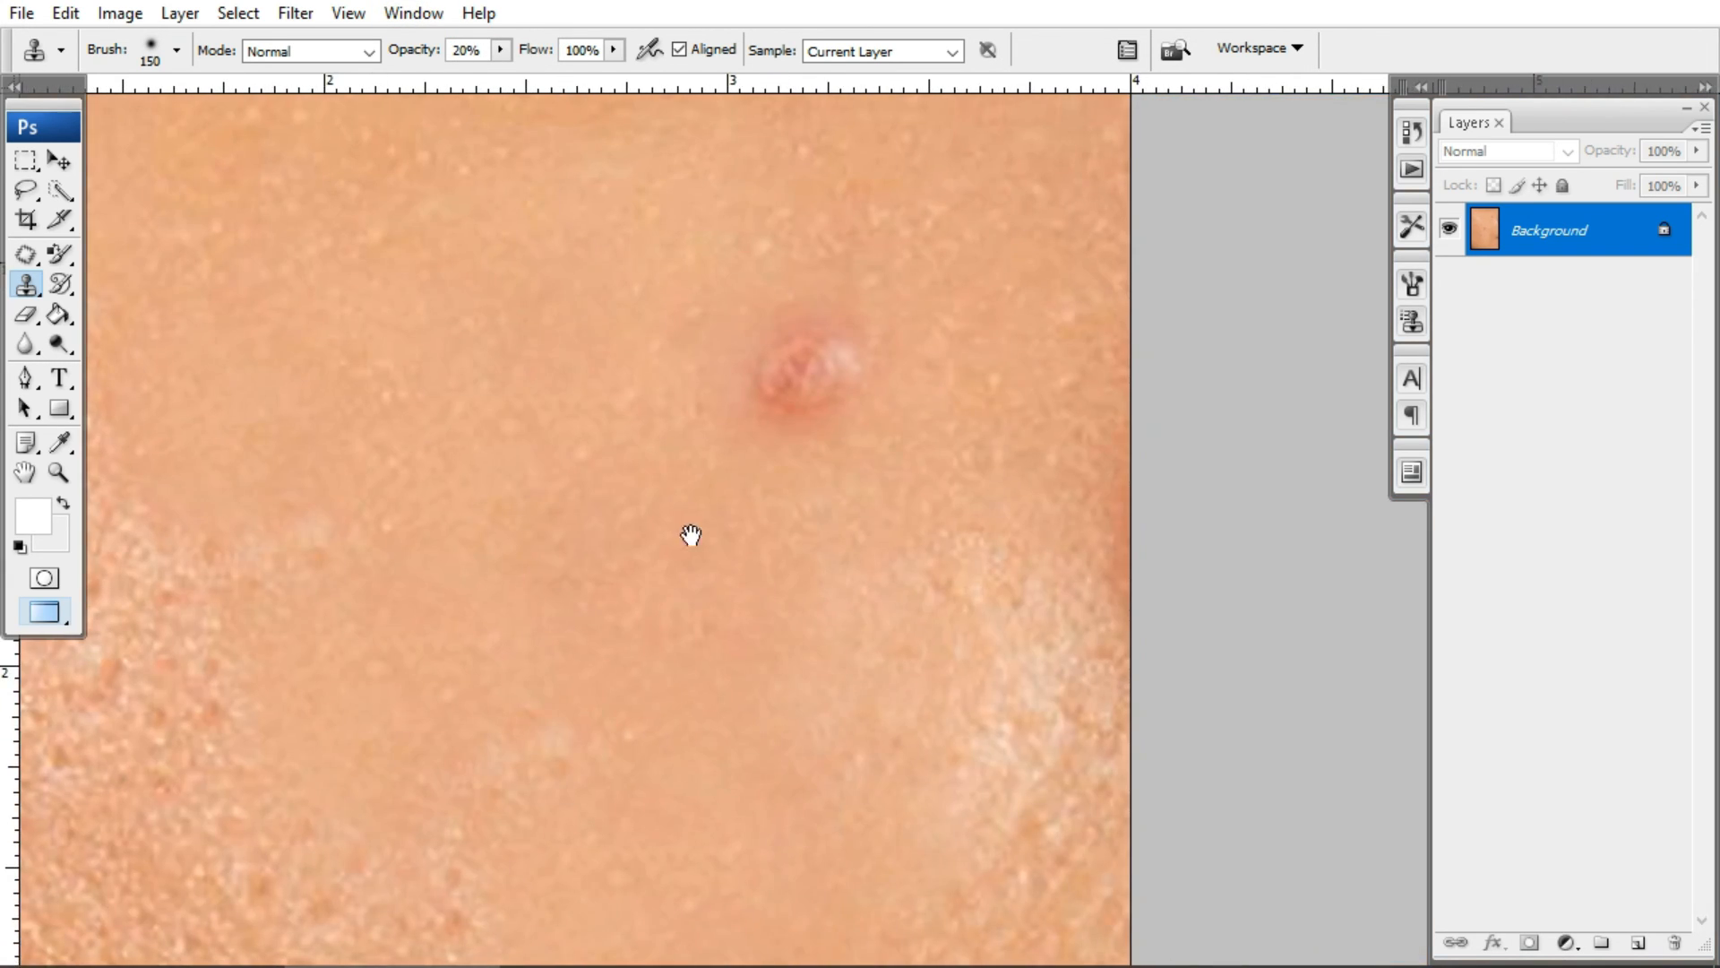
pyautogui.moveTo(764, 449); pyautogui.dragTo(722, 613)
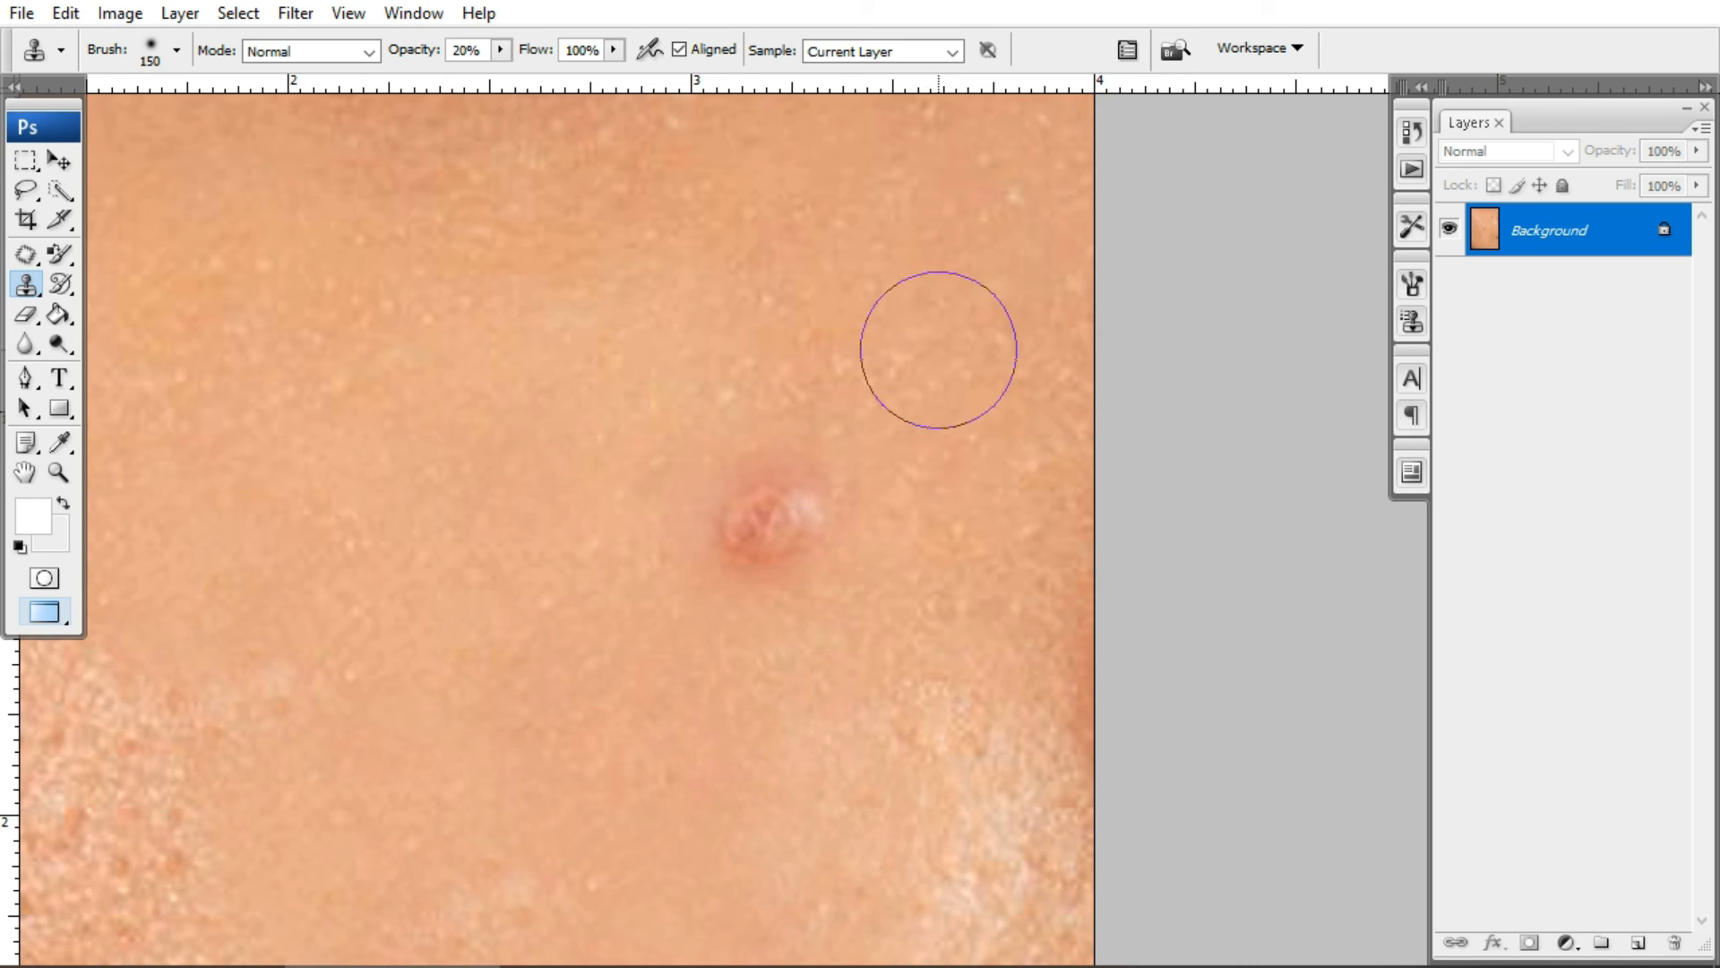
pyautogui.keyDown('alt'); pyautogui.click(937, 349); pyautogui.keyUp('alt')
pyautogui.moveTo(798, 511)
pyautogui.mouseDown()
pyautogui.moveTo(753, 540)
pyautogui.moveTo(776, 544)
pyautogui.moveTo(733, 519)
pyautogui.moveTo(796, 535)
pyautogui.moveTo(739, 549)
pyautogui.moveTo(904, 605)
pyautogui.moveTo(774, 541)
pyautogui.moveTo(610, 538)
pyautogui.moveTo(715, 531)
pyautogui.moveTo(1008, 596)
pyautogui.moveTo(675, 545)
pyautogui.moveTo(814, 573)
pyautogui.mouseUp()
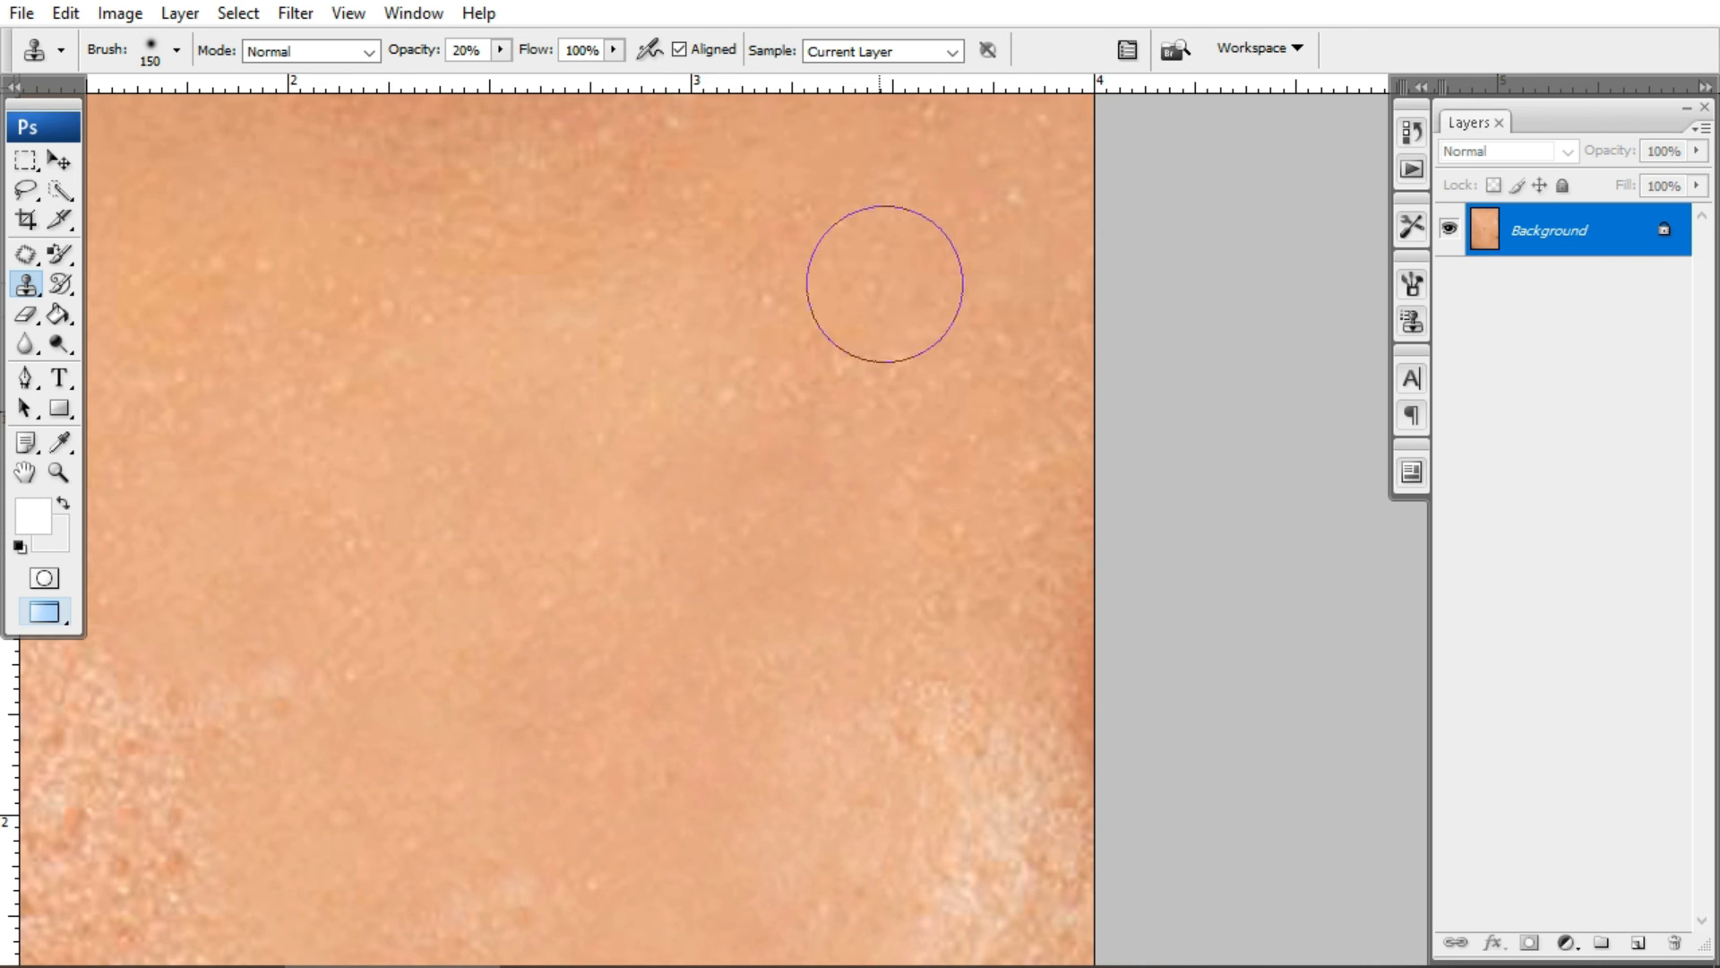
pyautogui.moveTo(807, 346)
pyautogui.mouseDown()
pyautogui.moveTo(937, 342)
pyautogui.moveTo(887, 338)
pyautogui.moveTo(917, 341)
pyautogui.moveTo(912, 321)
pyautogui.mouseUp()
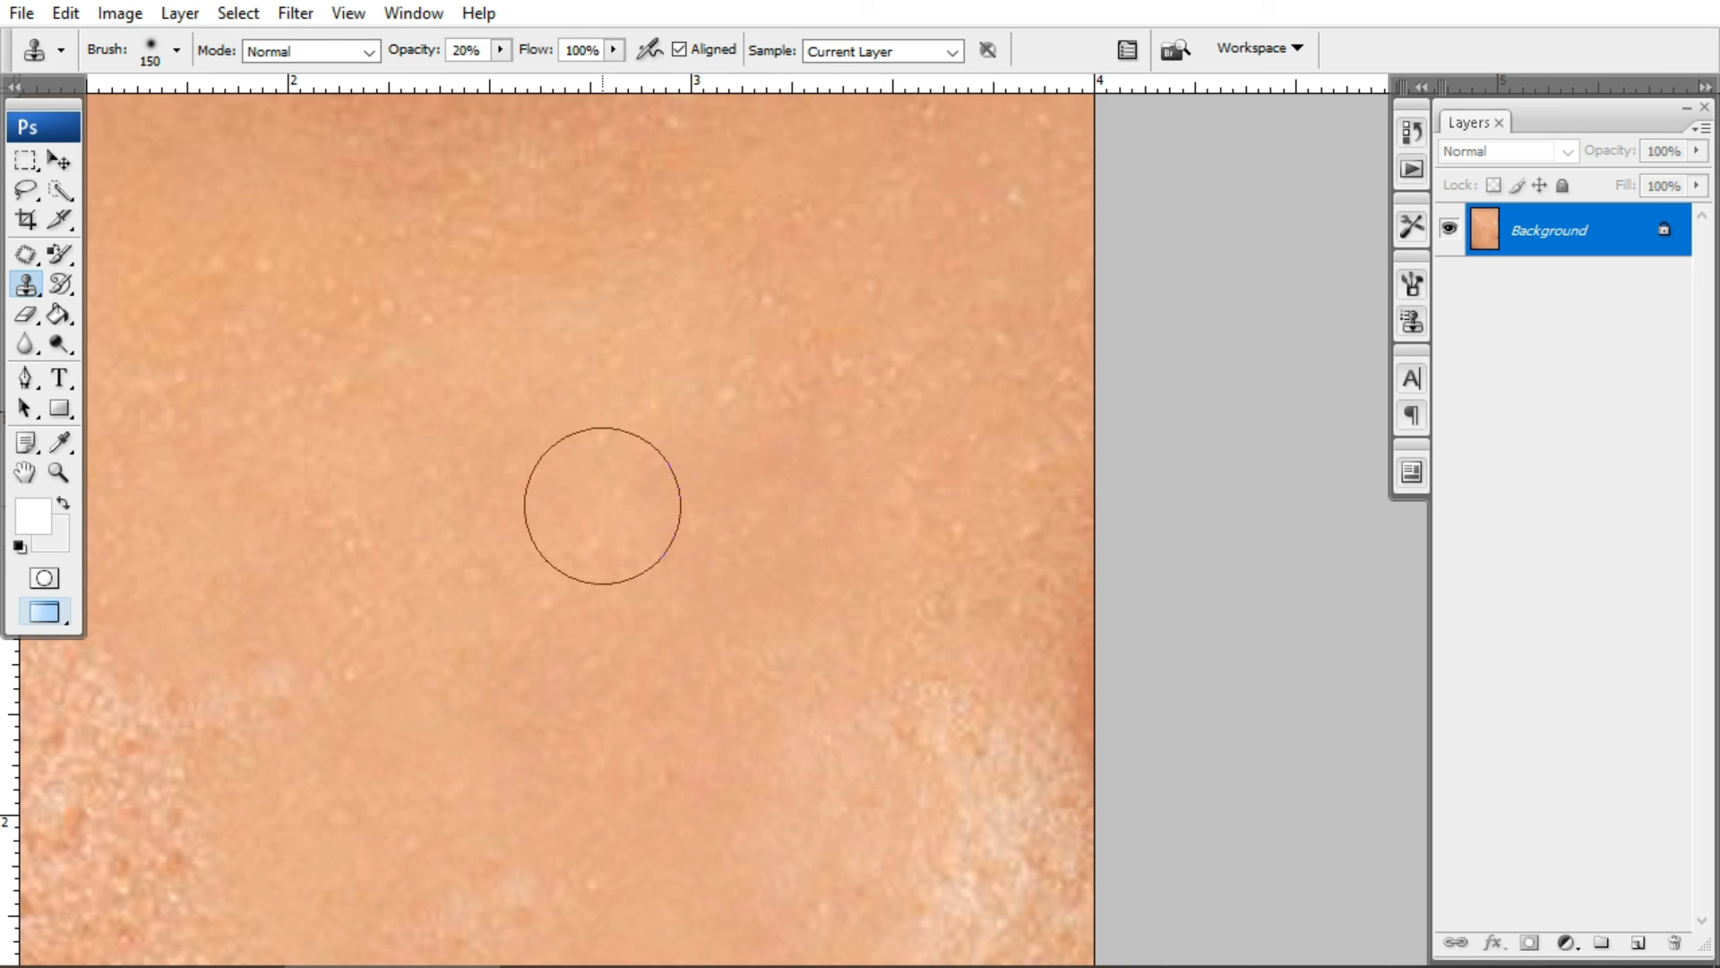
# Remove the red pimple below the shiny cheek patch by cloning skin from its upper right over it.
pyautogui.press('space')
pyautogui.moveTo(723, 637); pyautogui.dragTo(1118, 511)
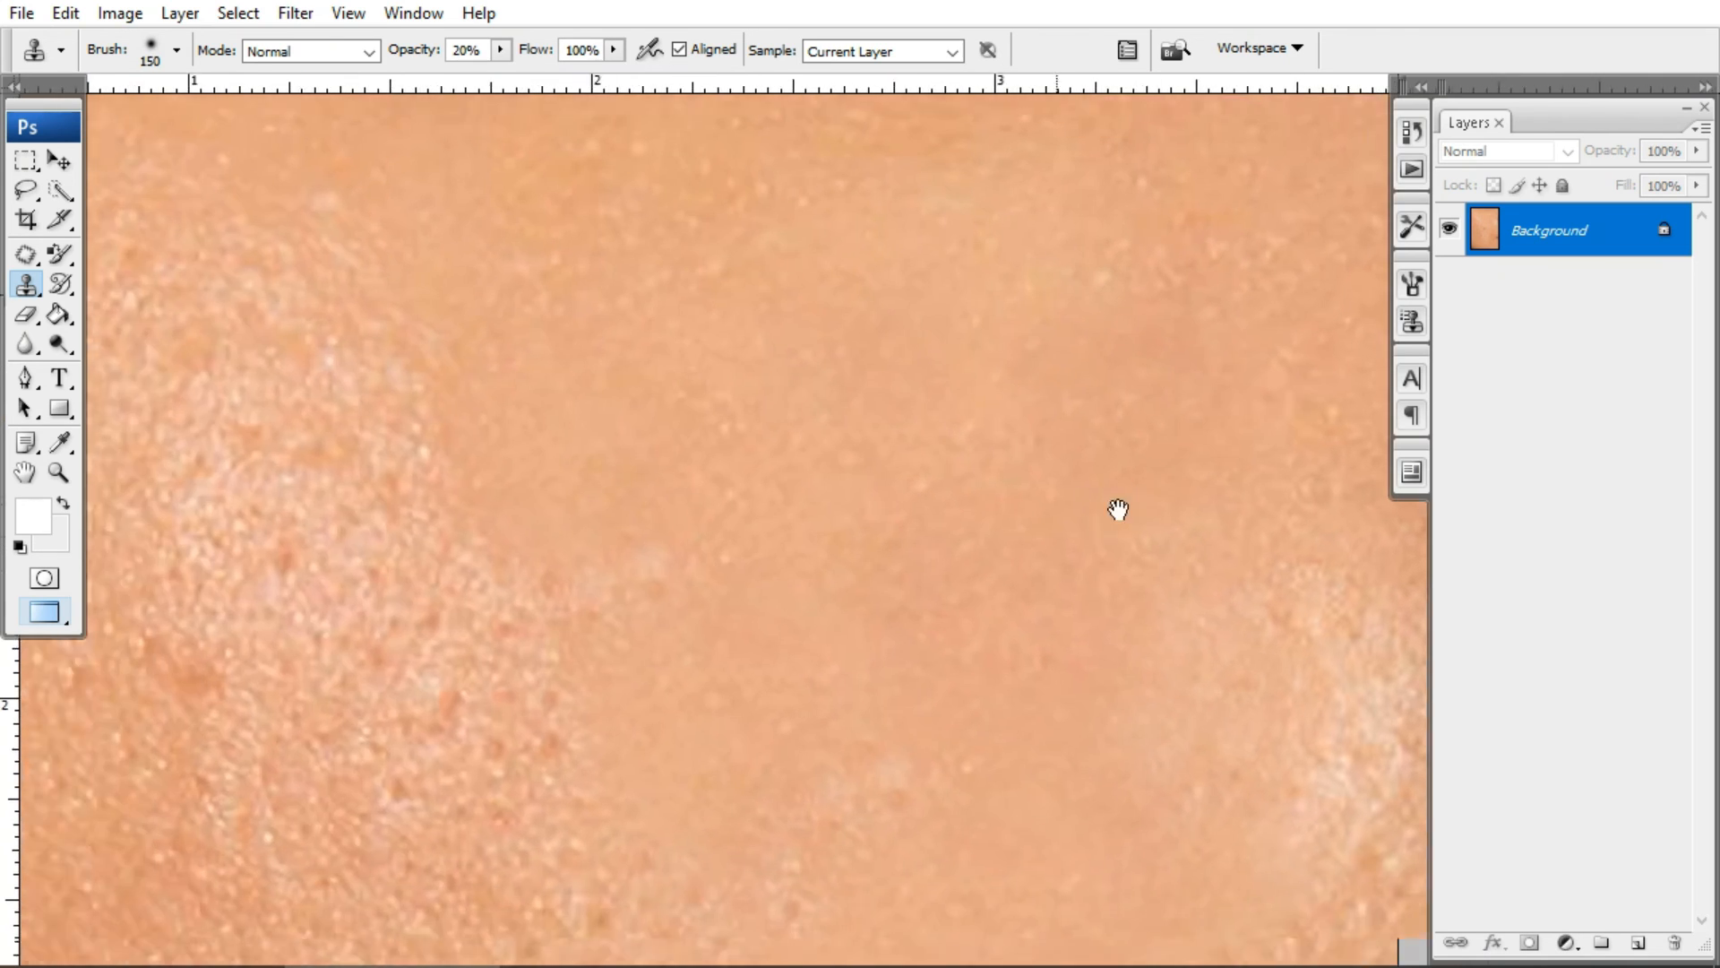
pyautogui.moveTo(685, 660); pyautogui.dragTo(1195, 535)
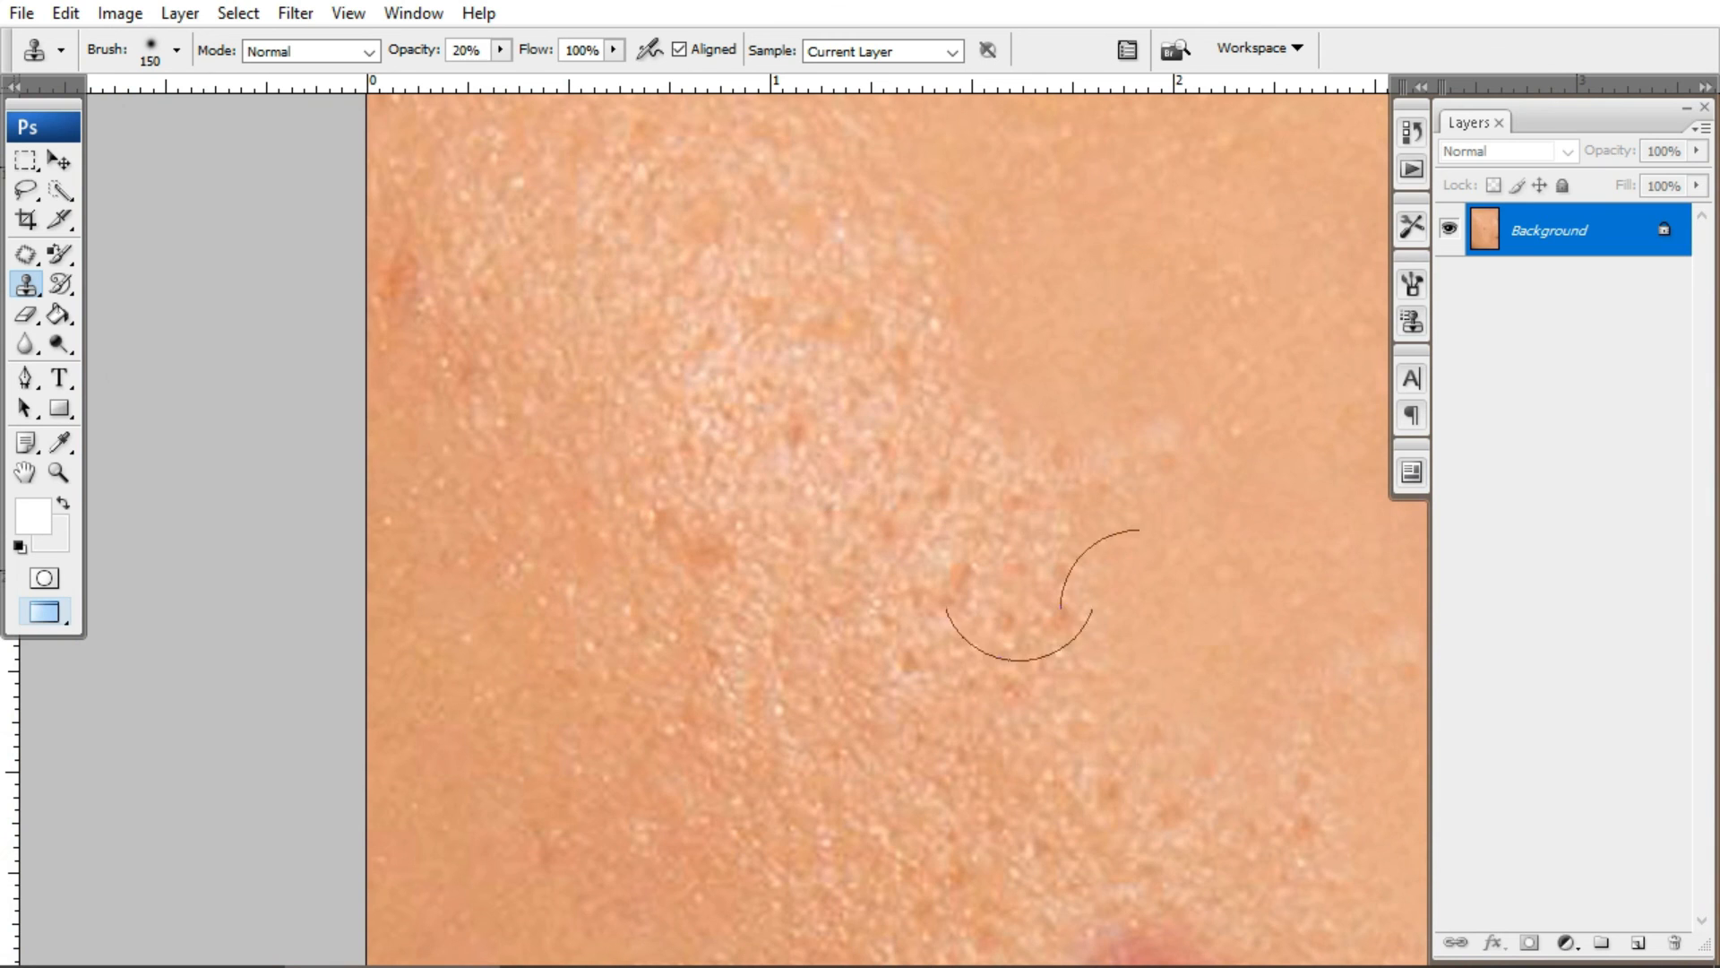
pyautogui.press('space')
pyautogui.moveTo(1233, 627); pyautogui.dragTo(879, 568)
pyautogui.moveTo(920, 663); pyautogui.dragTo(738, 406)
pyautogui.keyDown('alt'); pyautogui.click(810, 557); pyautogui.keyUp('alt')
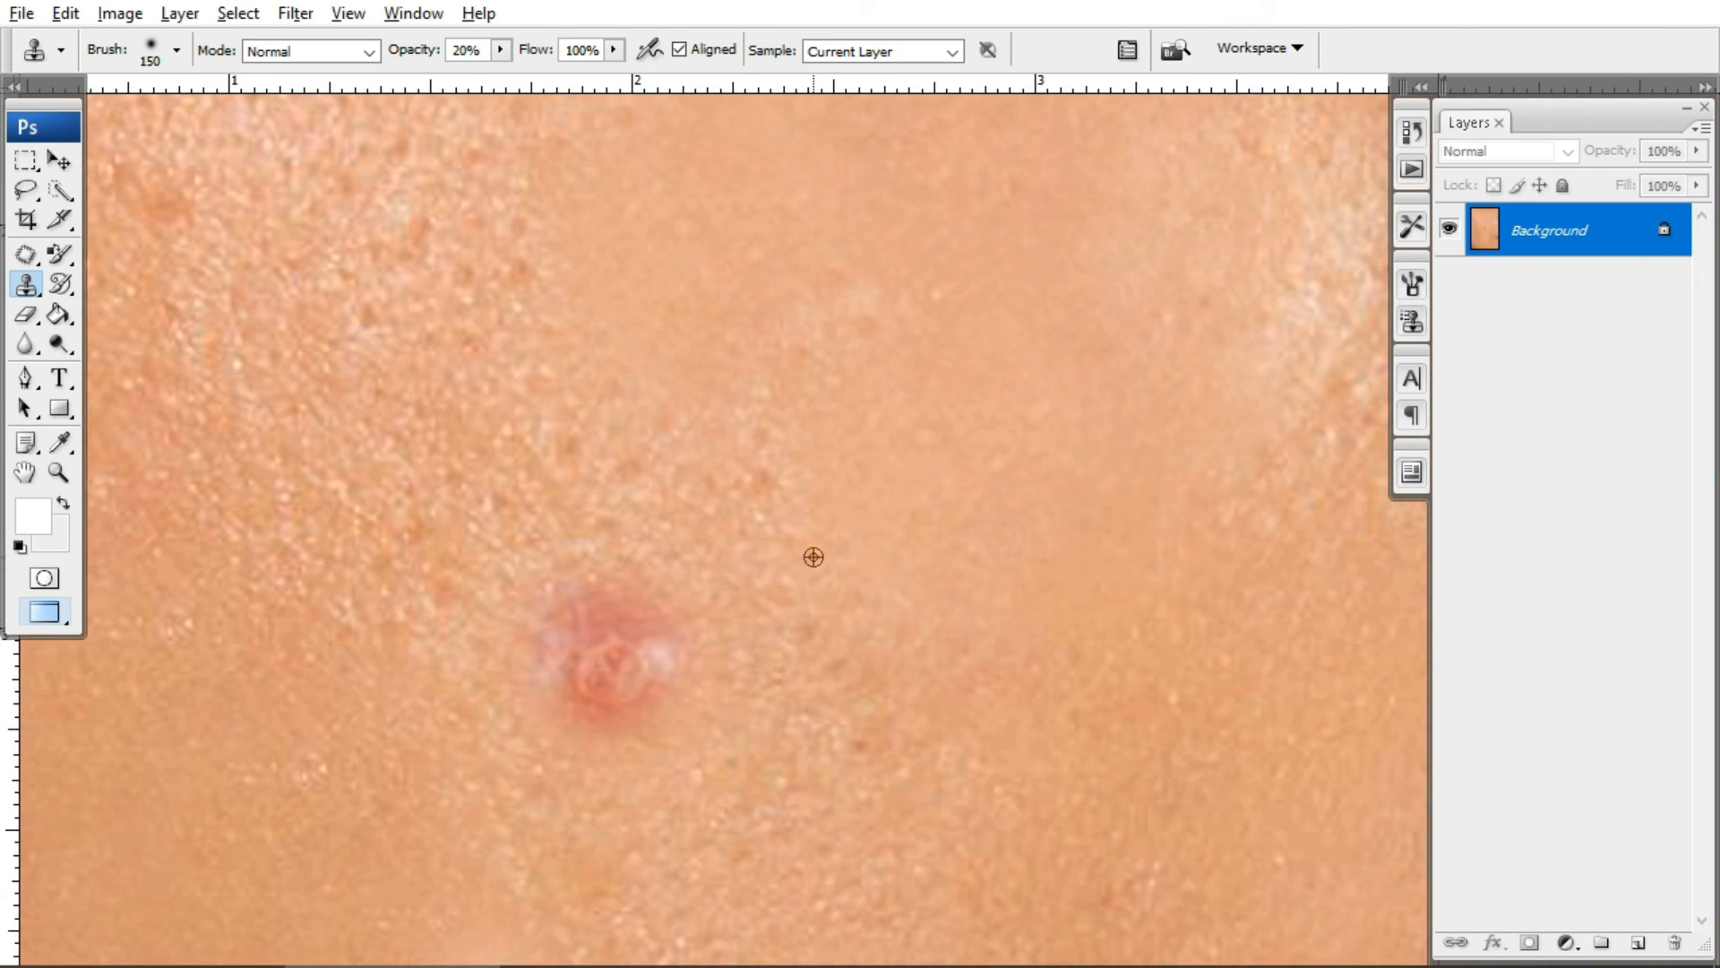
pyautogui.moveTo(602, 662)
pyautogui.mouseDown()
pyautogui.moveTo(582, 611)
pyautogui.moveTo(587, 668)
pyautogui.moveTo(612, 692)
pyautogui.mouseUp()
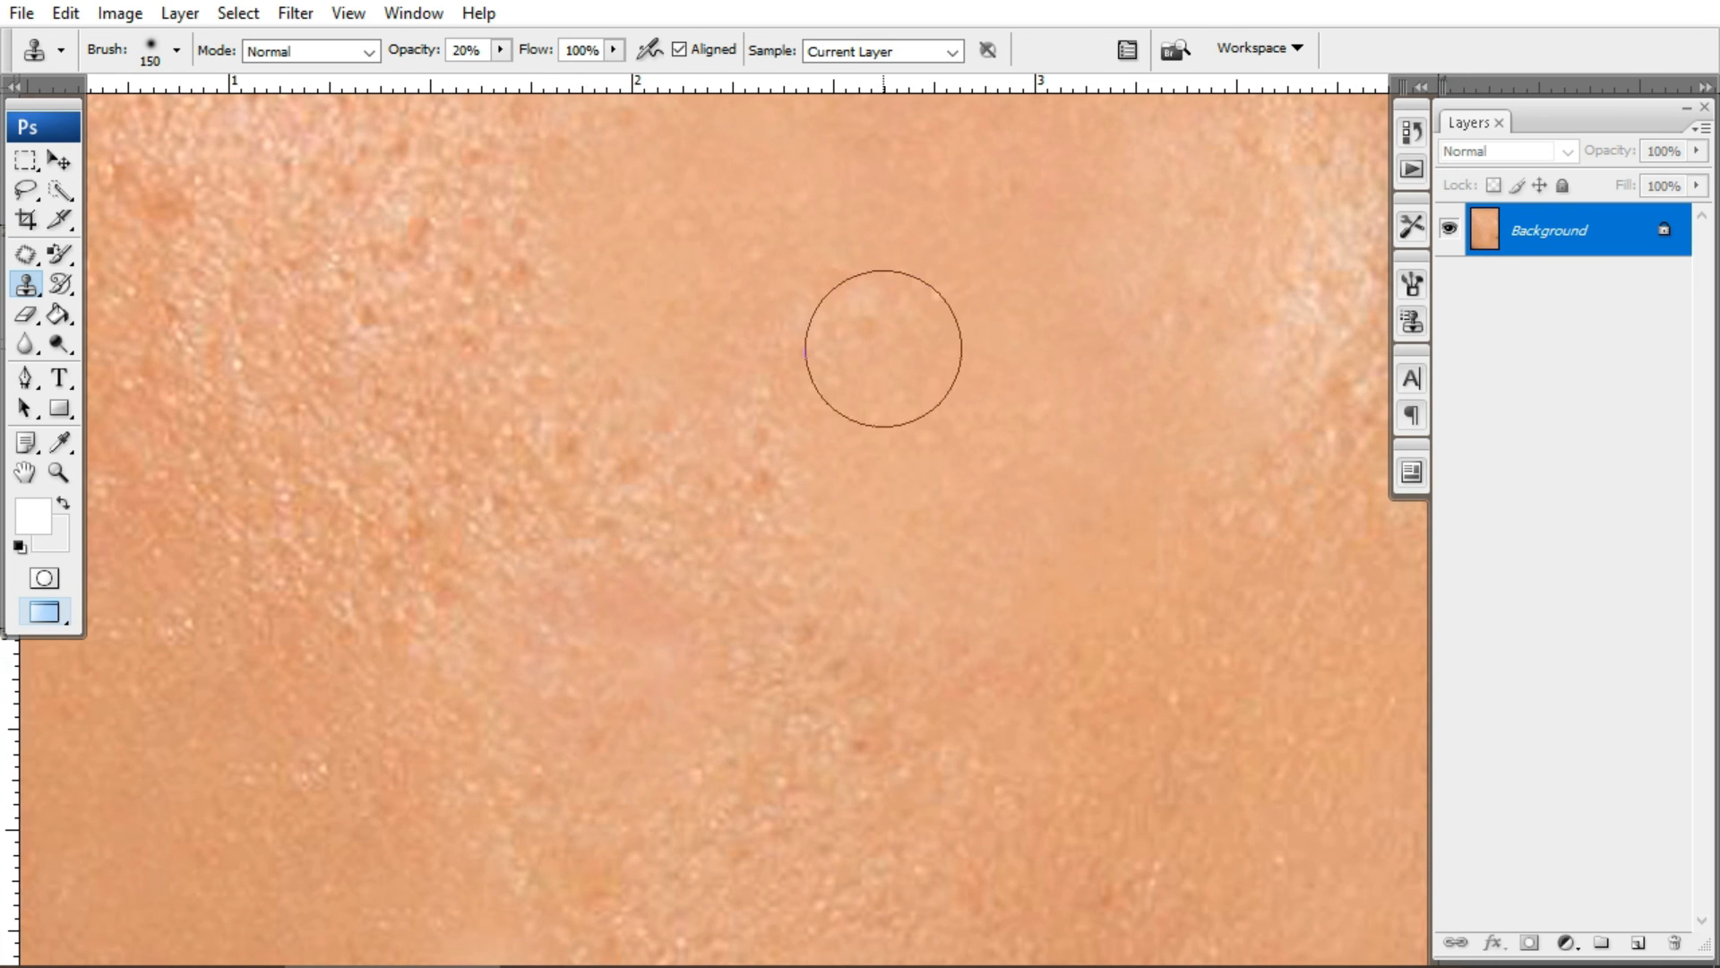
pyautogui.moveTo(883, 346); pyautogui.dragTo(703, 768)
pyautogui.moveTo(648, 660); pyautogui.dragTo(753, 616)
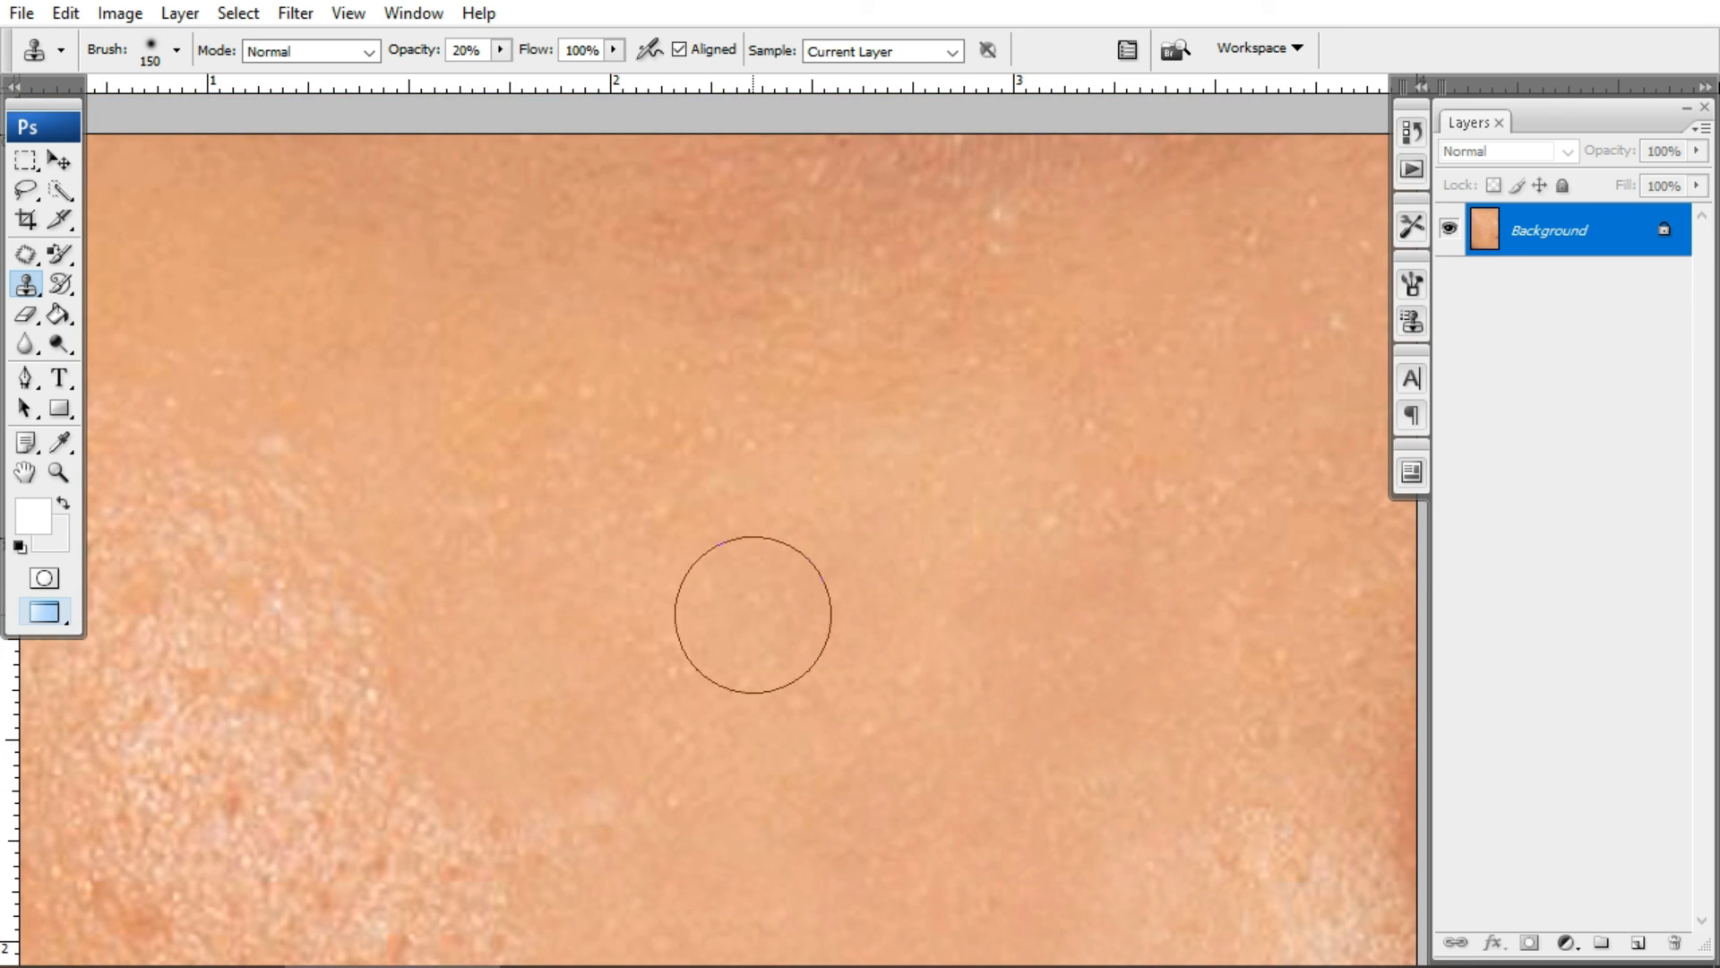